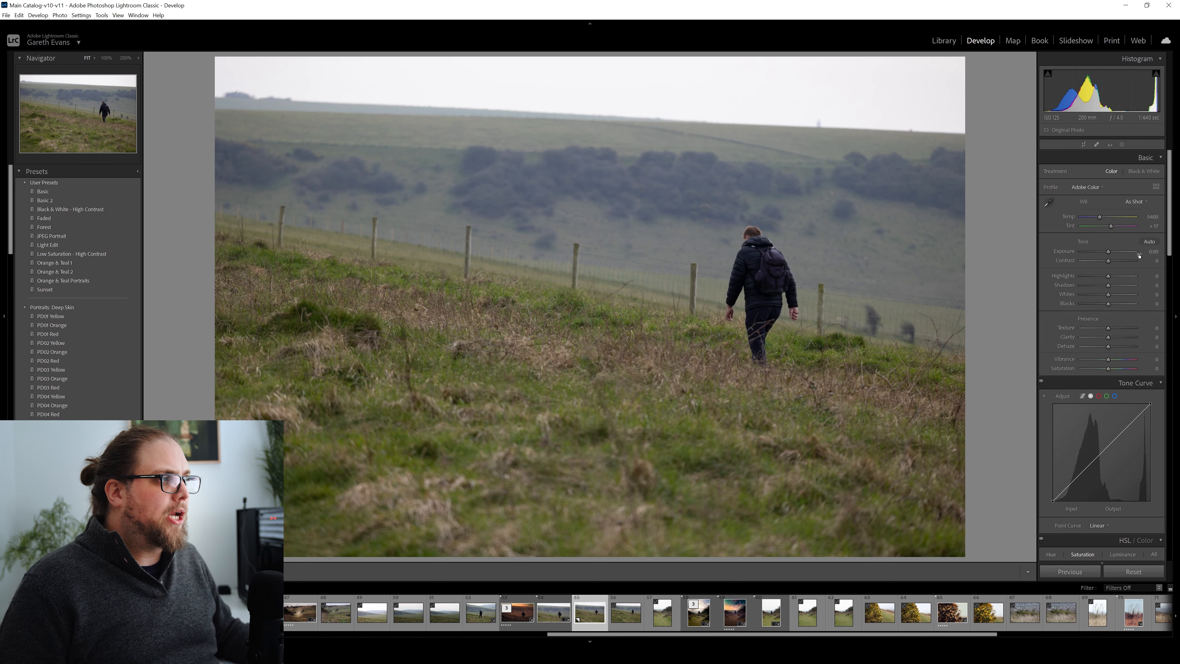
- Crop the photo to a 16 x 9 ratio, tightening the frame around the walker and keeping him near the right-hand third line
left_click(1084, 145)
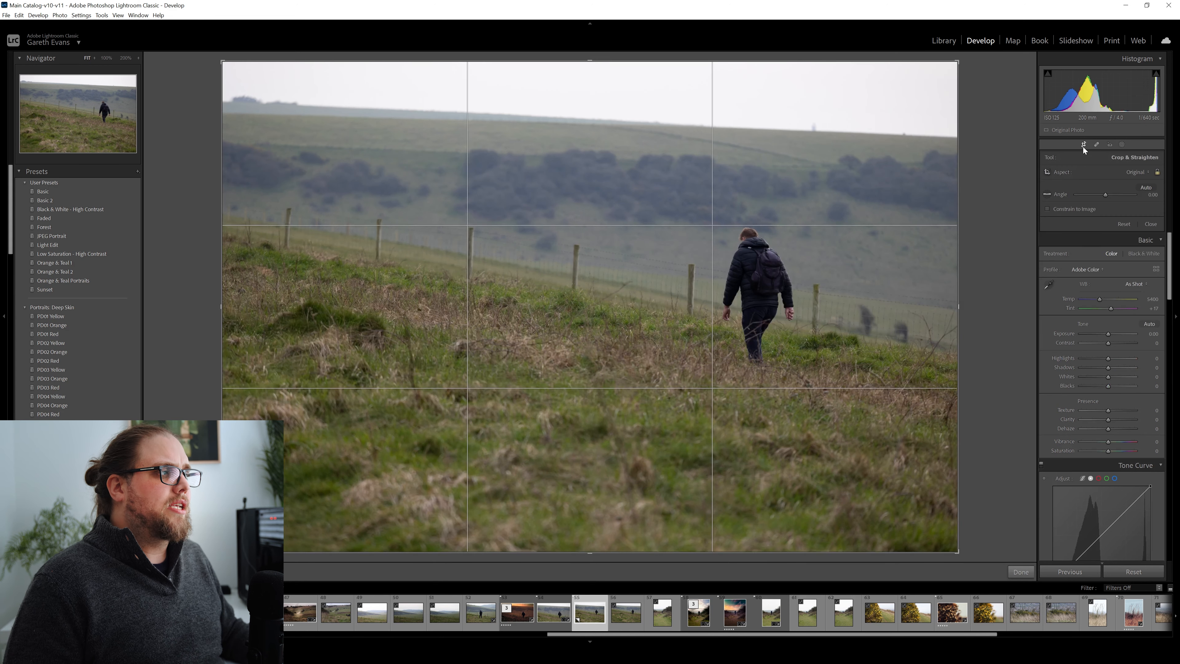
left_click(1122, 177)
left_click(1115, 274)
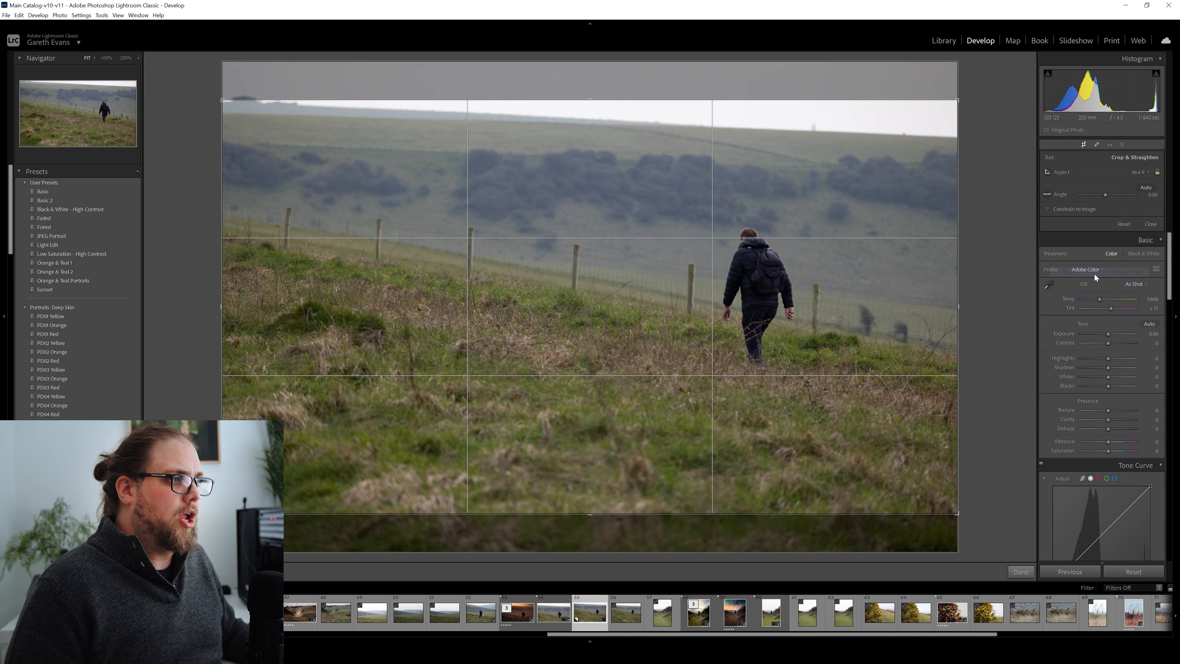
left_click_drag(748, 208, 751, 244)
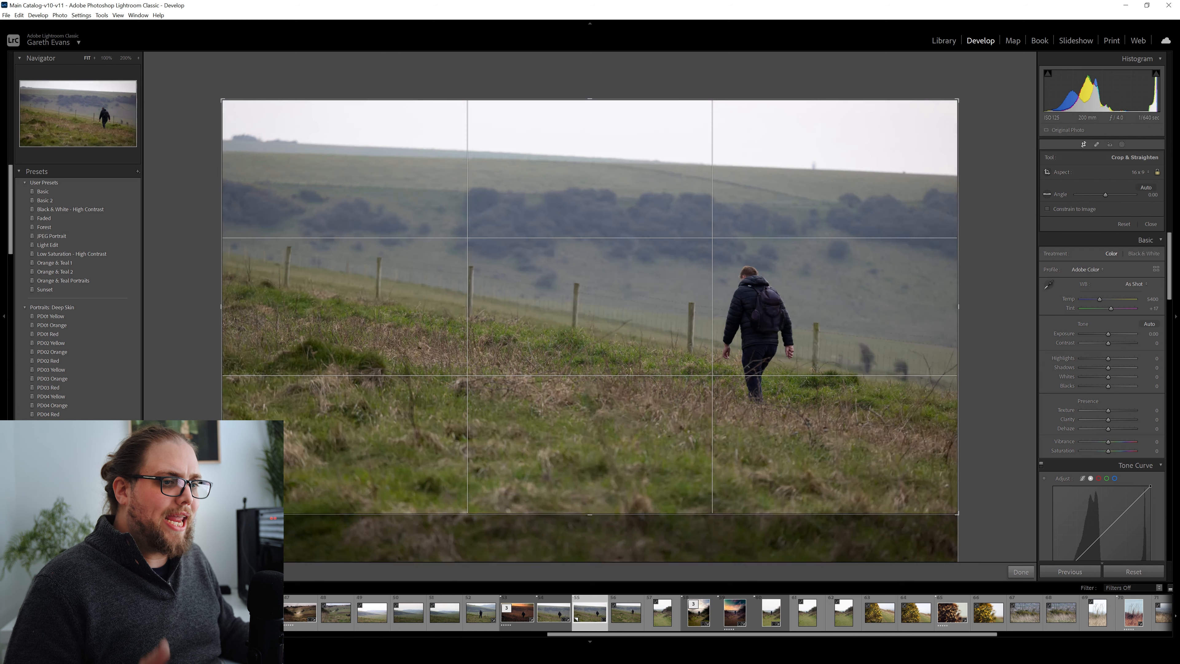
left_click_drag(222, 514, 251, 497)
left_click_drag(590, 419, 590, 411)
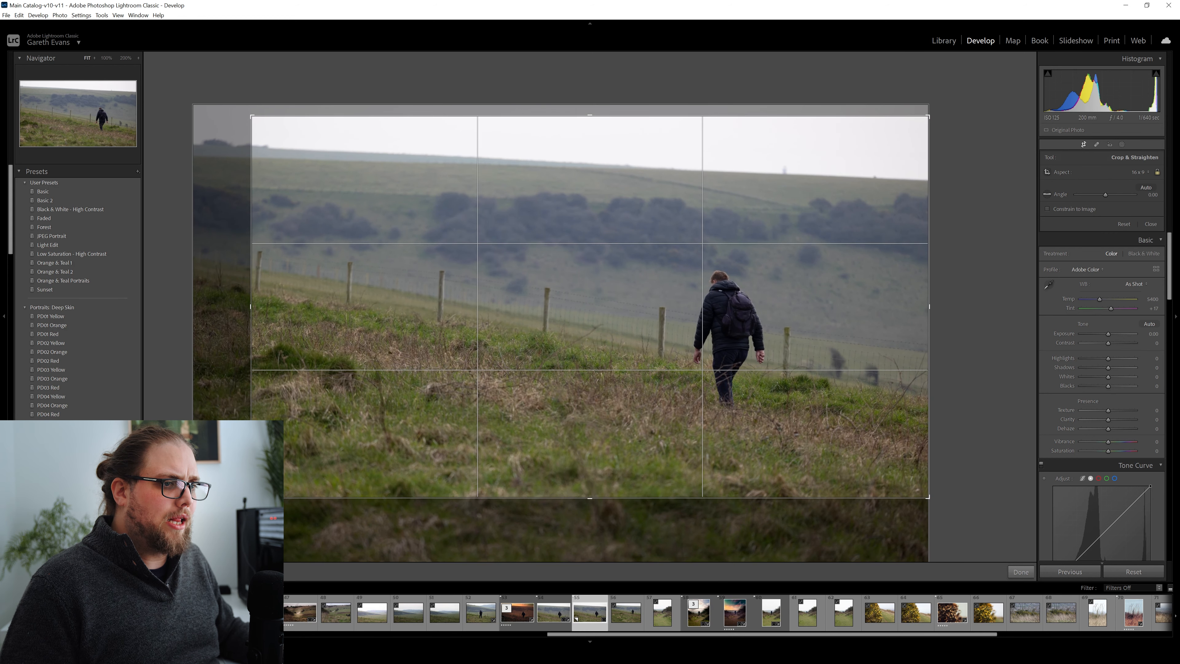
left_click_drag(251, 497, 277, 463)
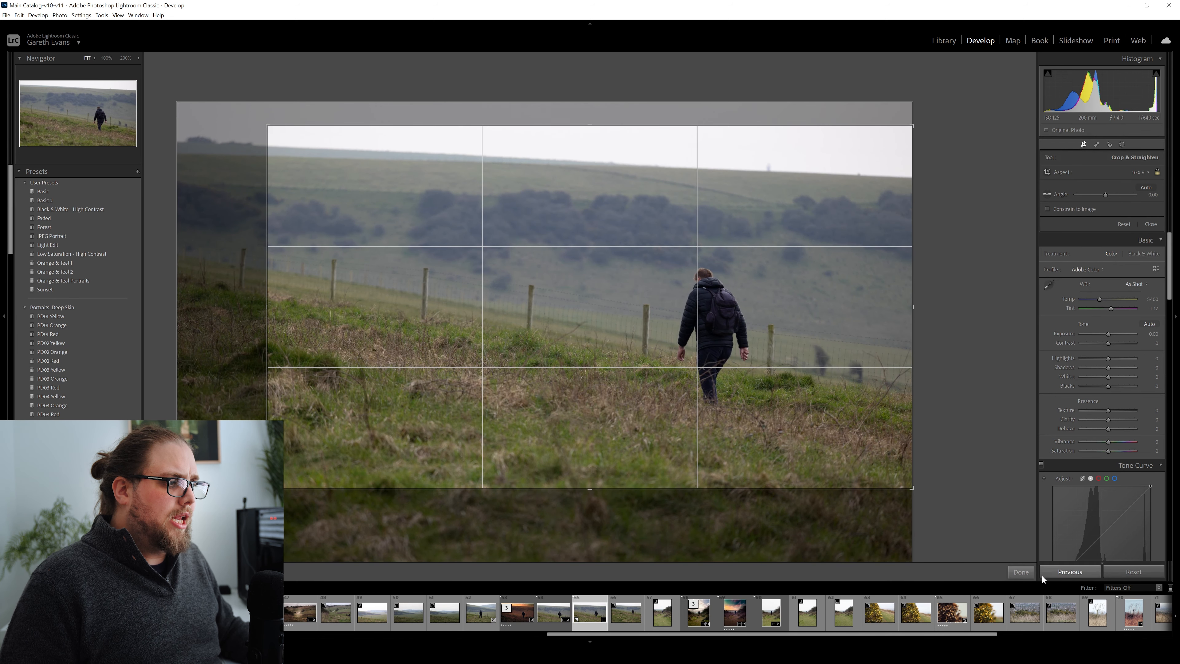
left_click(1024, 572)
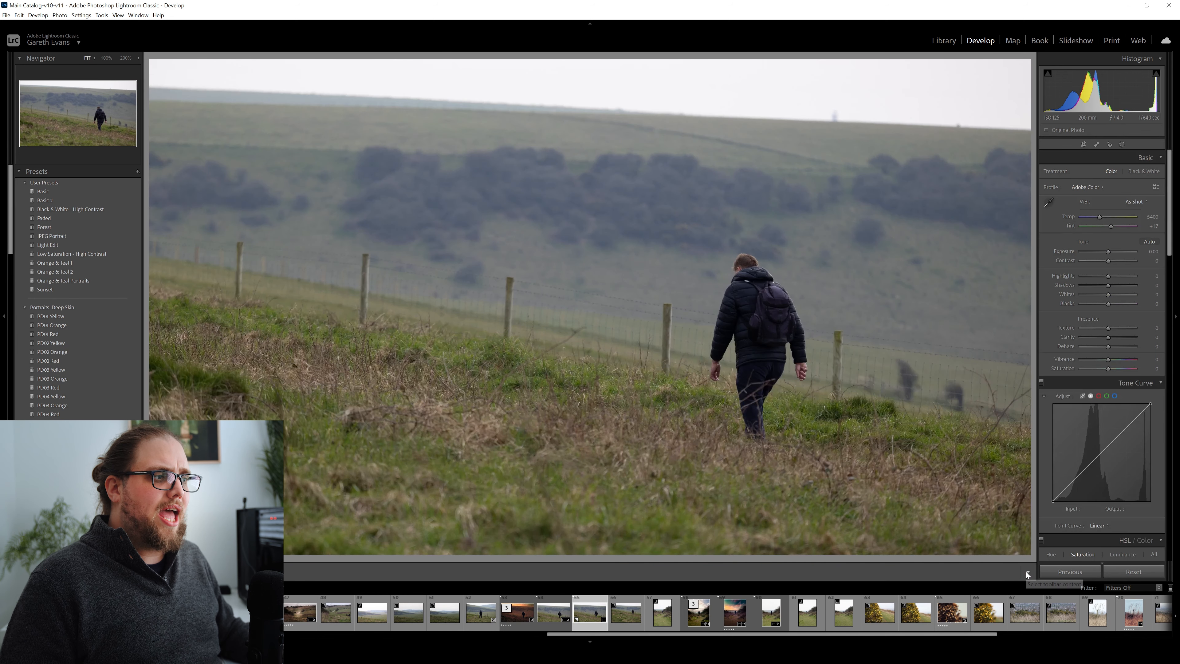
- Refine the crop by shifting the photo slightly down so the walker sits a little lower in the frame
left_click(1083, 145)
left_click_drag(718, 302, 704, 310)
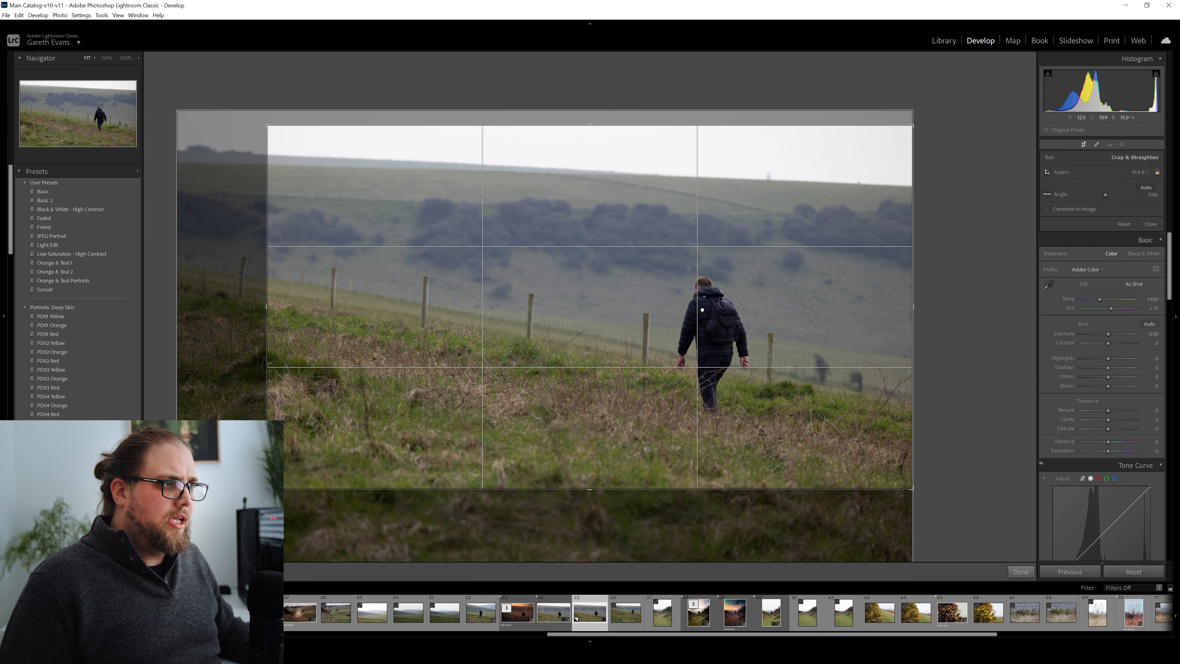
left_click(1021, 572)
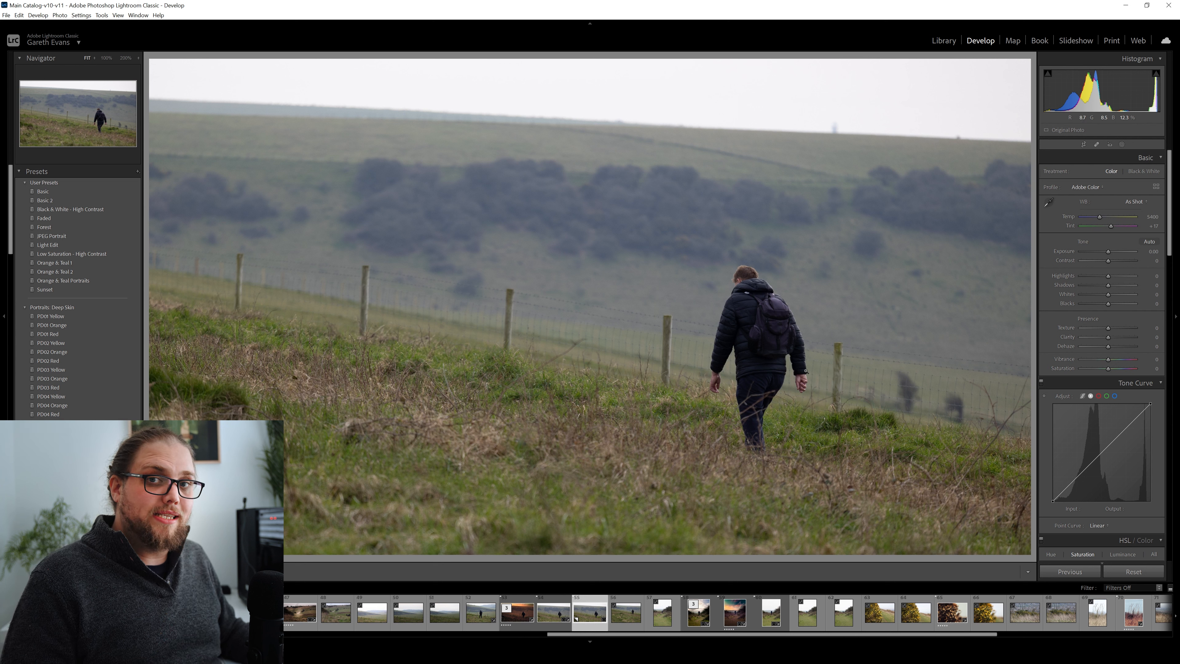
- Examine the walker's jacket, backpack and legs at 200% magnification
left_click(774, 305)
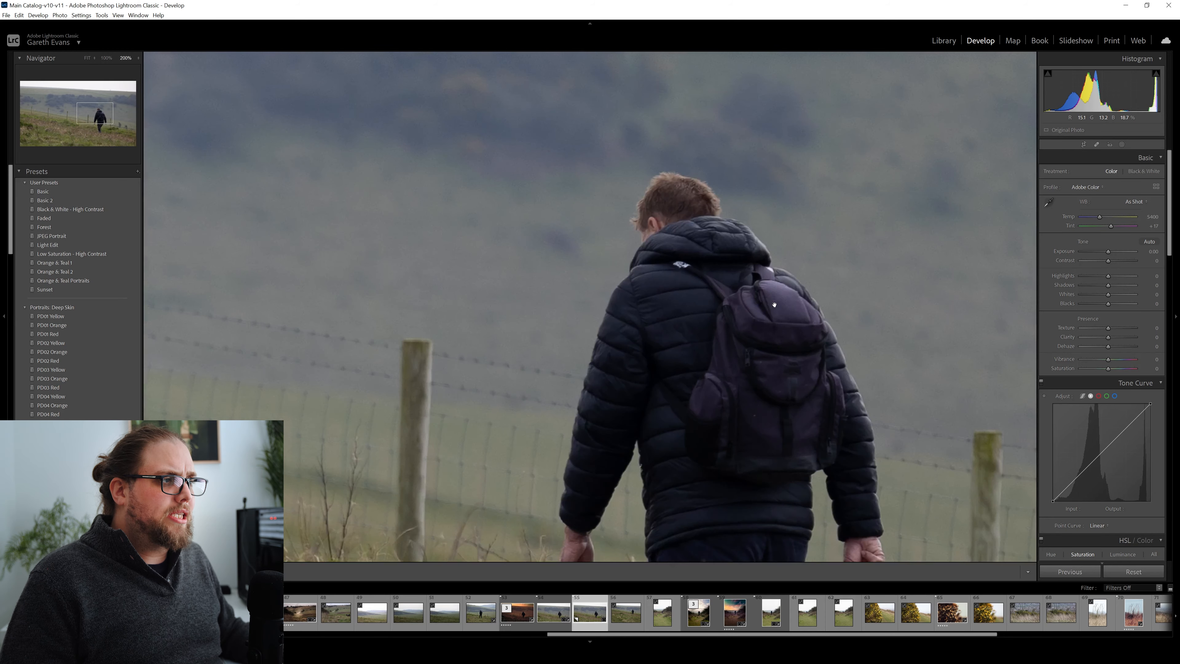
left_click_drag(816, 393, 650, 294)
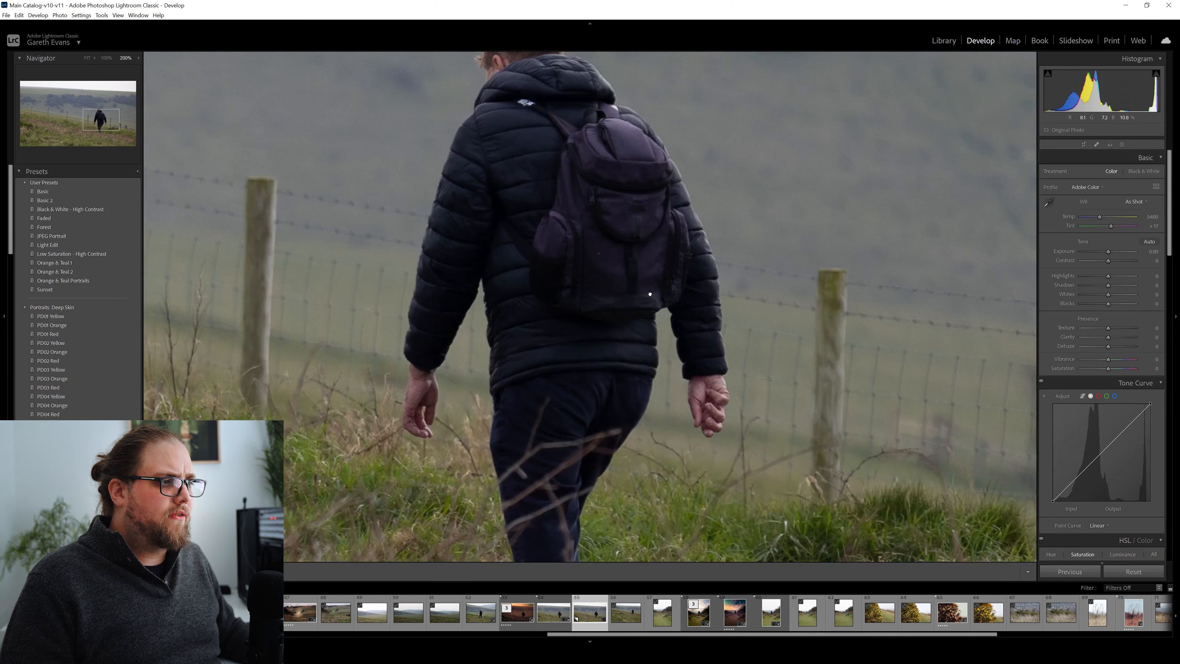
left_click_drag(670, 404, 659, 373)
left_click(598, 432)
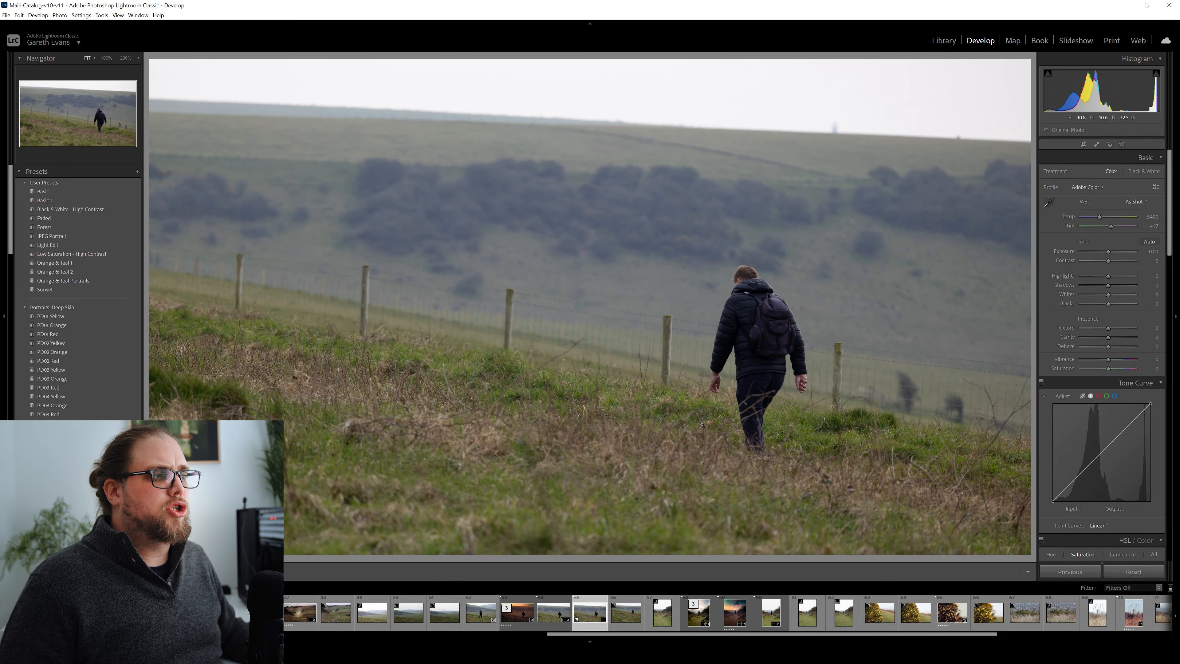
left_click(777, 289)
left_click_drag(835, 380, 701, 294)
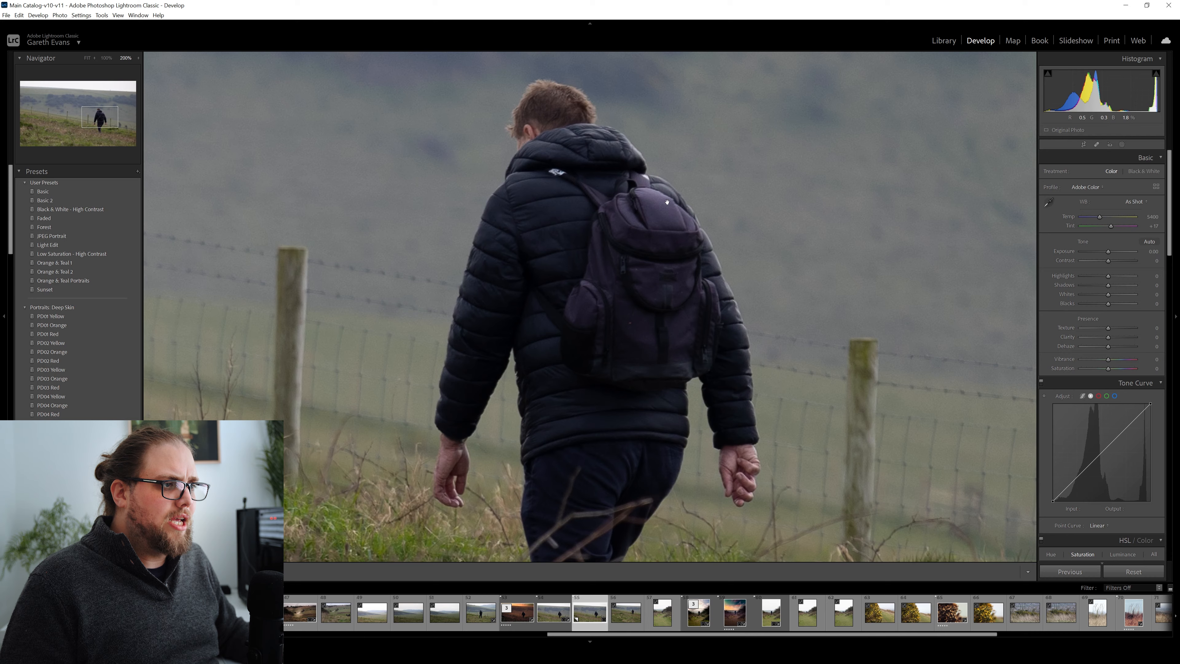
left_click(683, 441)
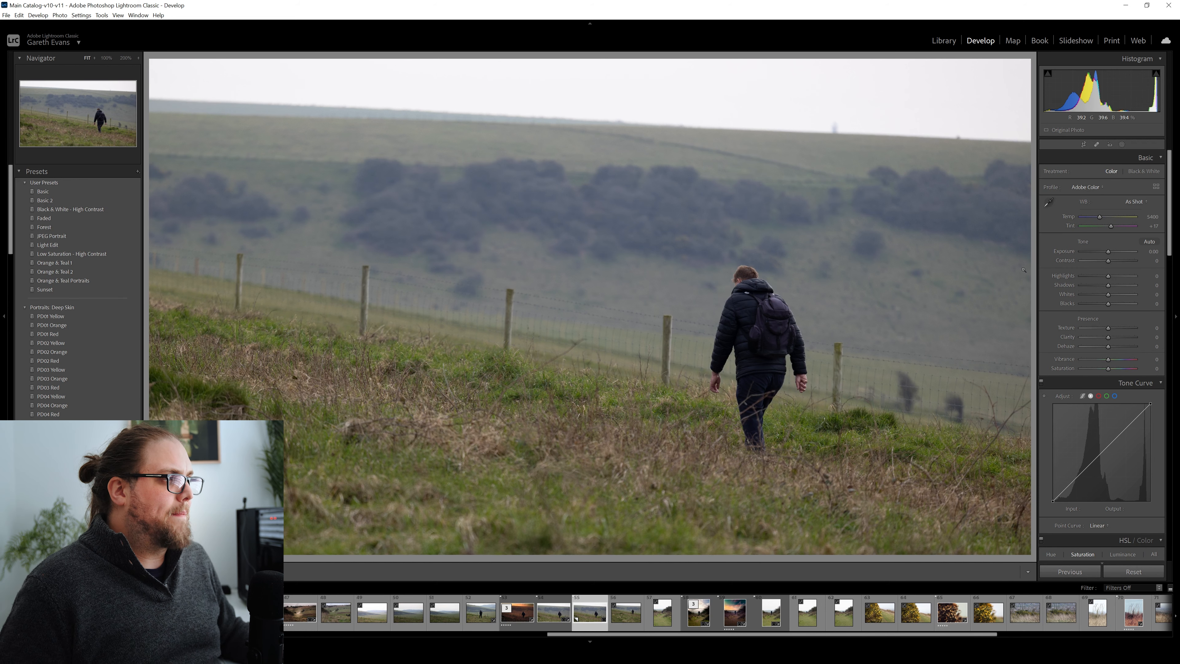
- Apply light basic adjustments: Contrast +10, Shadows +7, Texture +5 and Clarity +7
left_click(1112, 260)
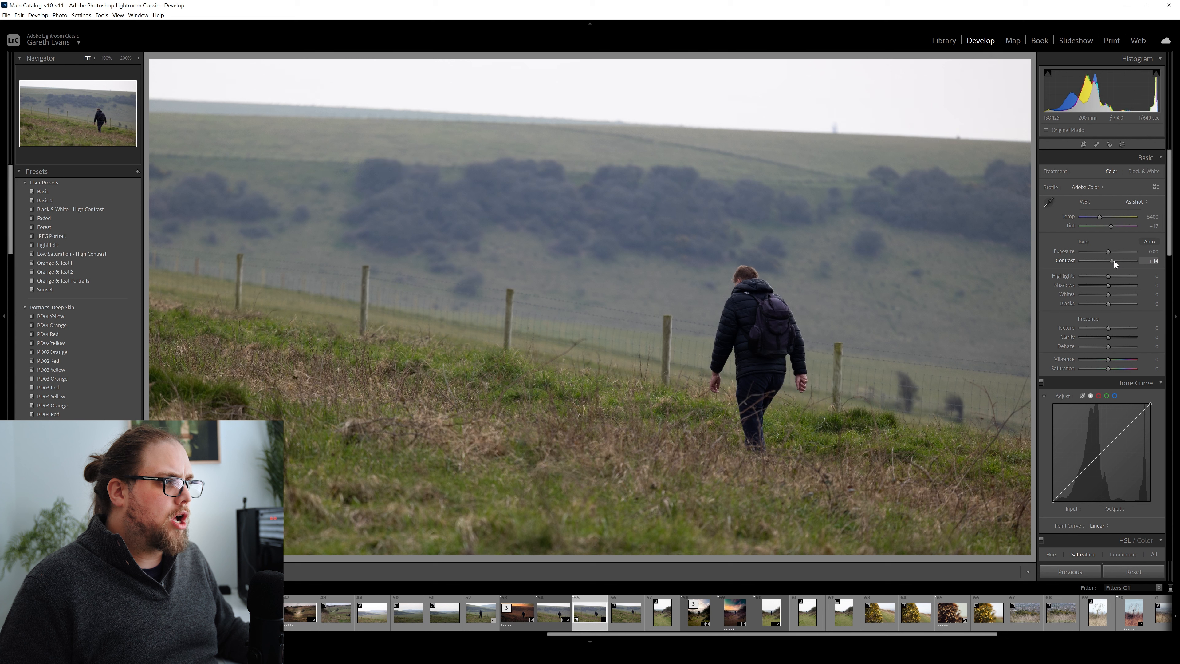
left_click_drag(1108, 285, 1109, 288)
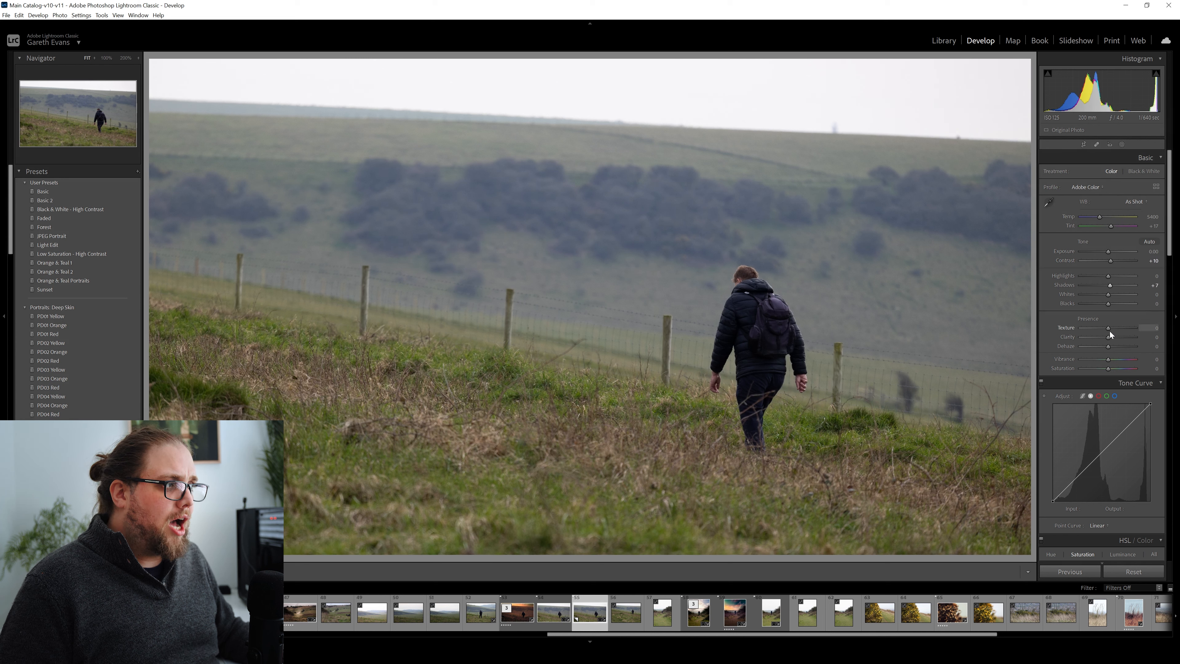
left_click_drag(1110, 337, 1110, 329)
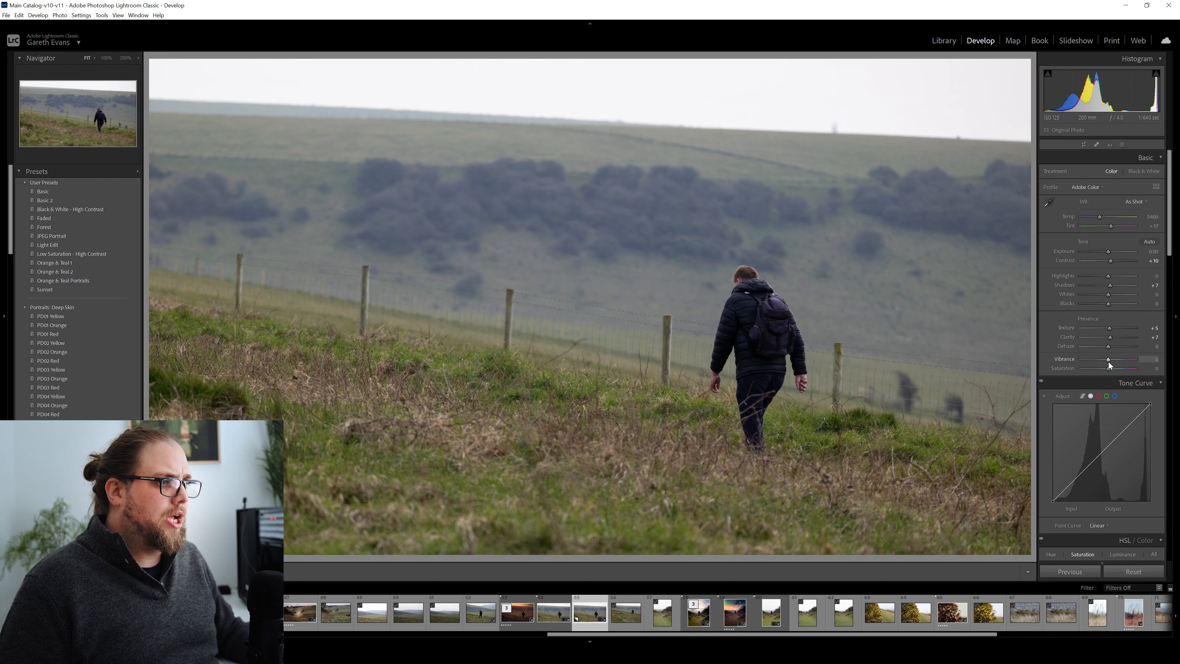
scroll(1069, 400, "down", 15)
scroll(1058, 407, "down", 8)
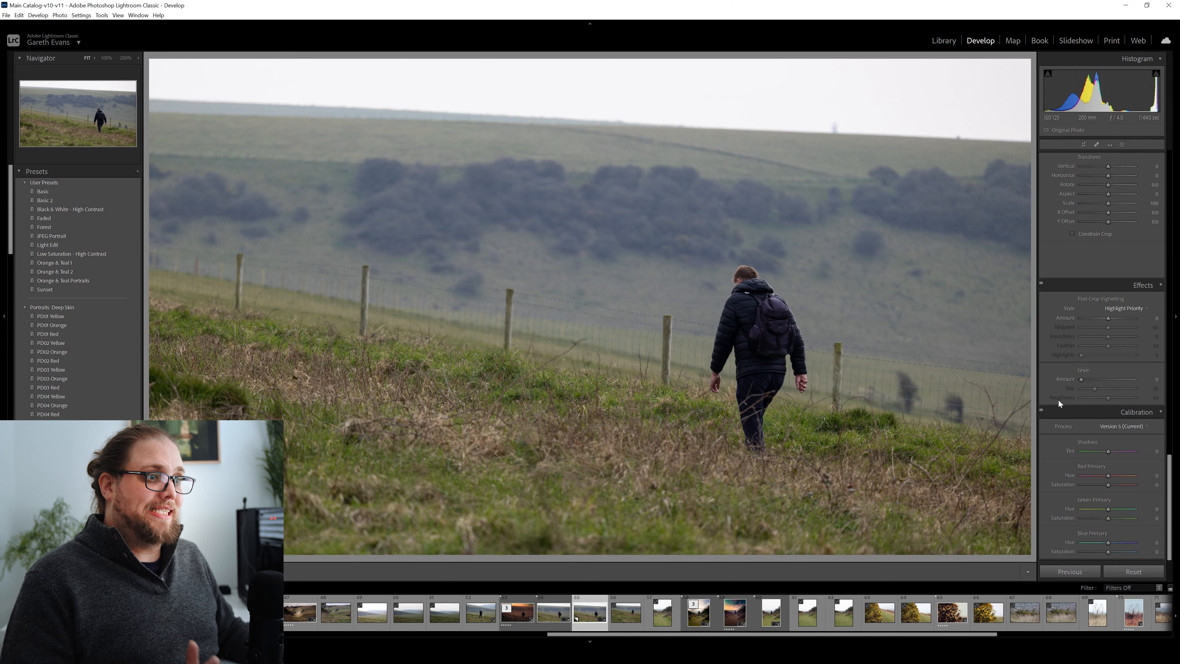
scroll(1060, 400, "up", 20)
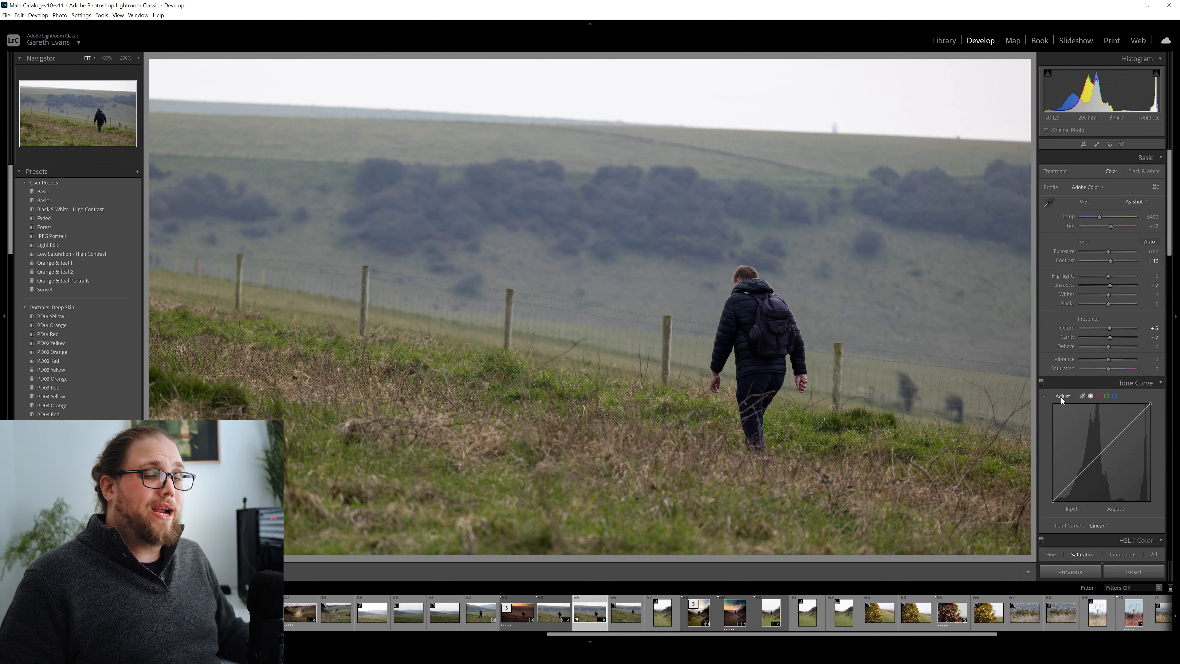
- Send the adjusted photo of the walker to Photoshop for editing
right_click(591, 621)
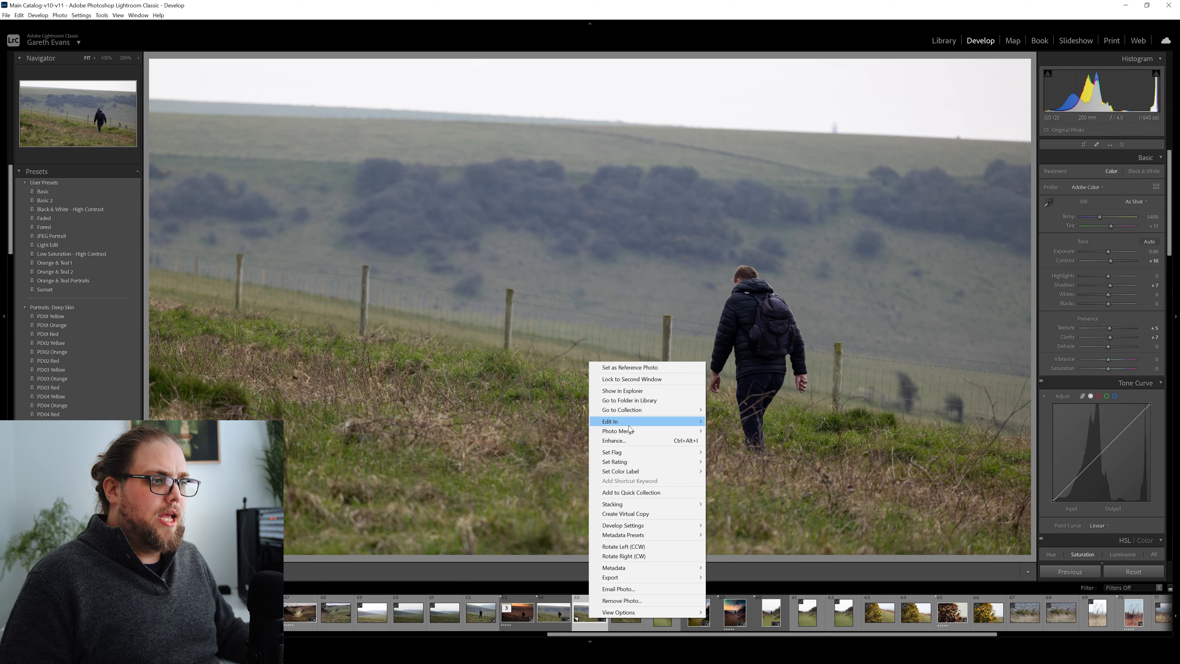
mouse_move(630, 425)
left_click(733, 422)
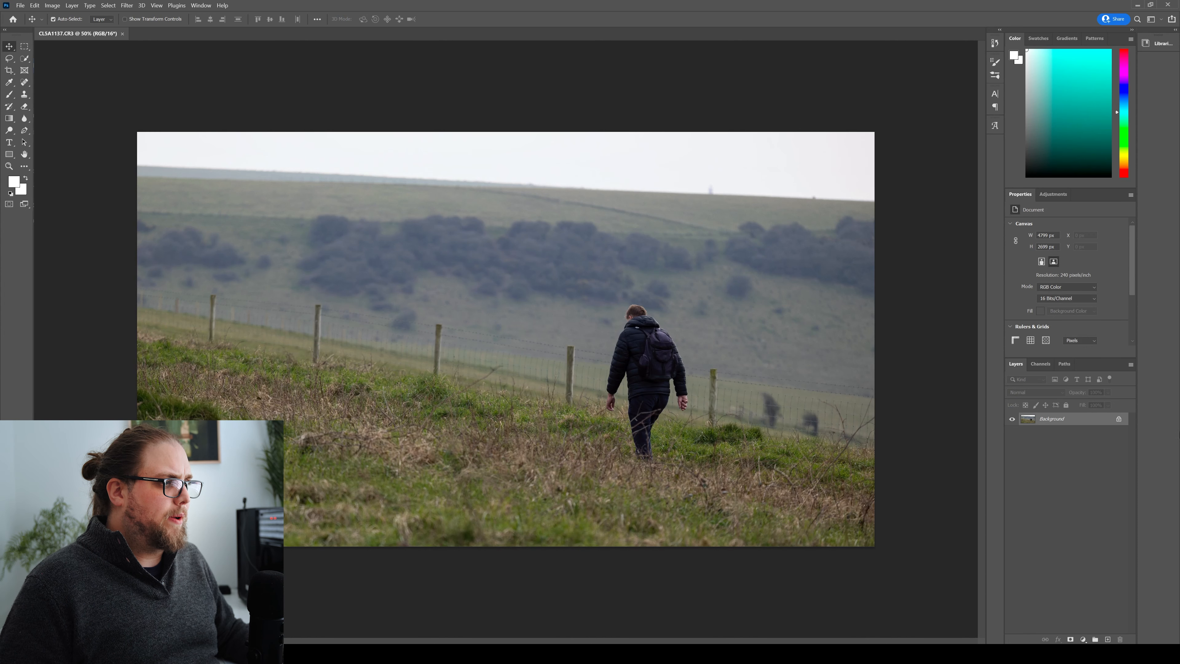
- Unlock the Background layer and duplicate it, leaving the upper copy selected
left_click(1112, 426)
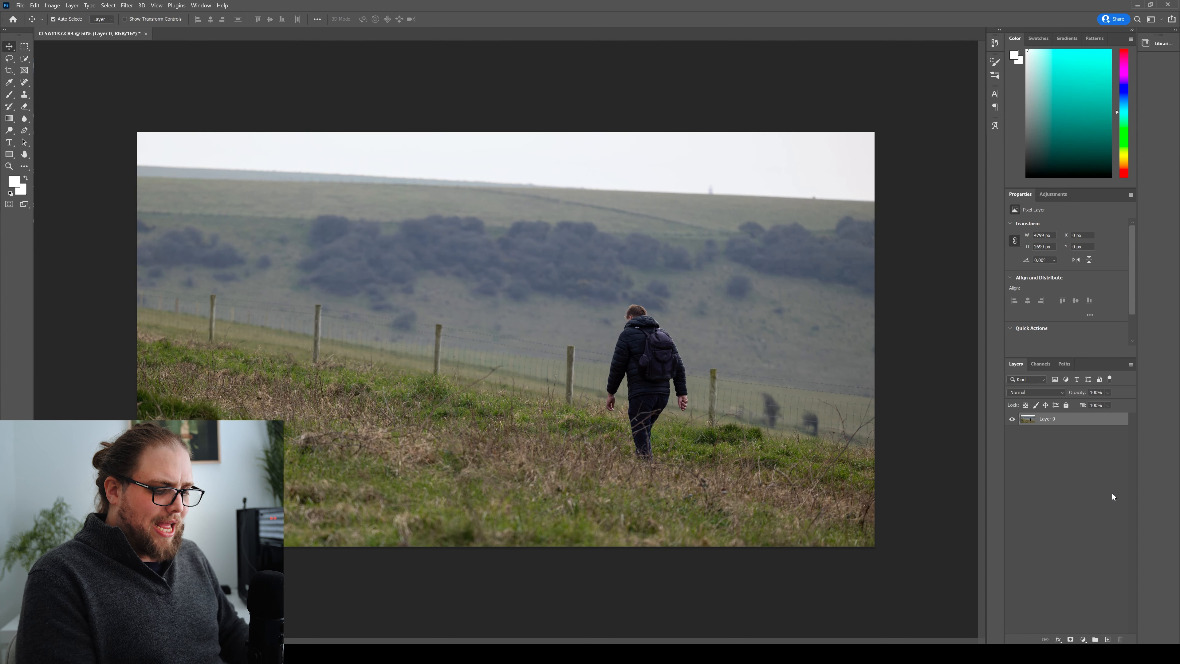
key("ctrl+j")
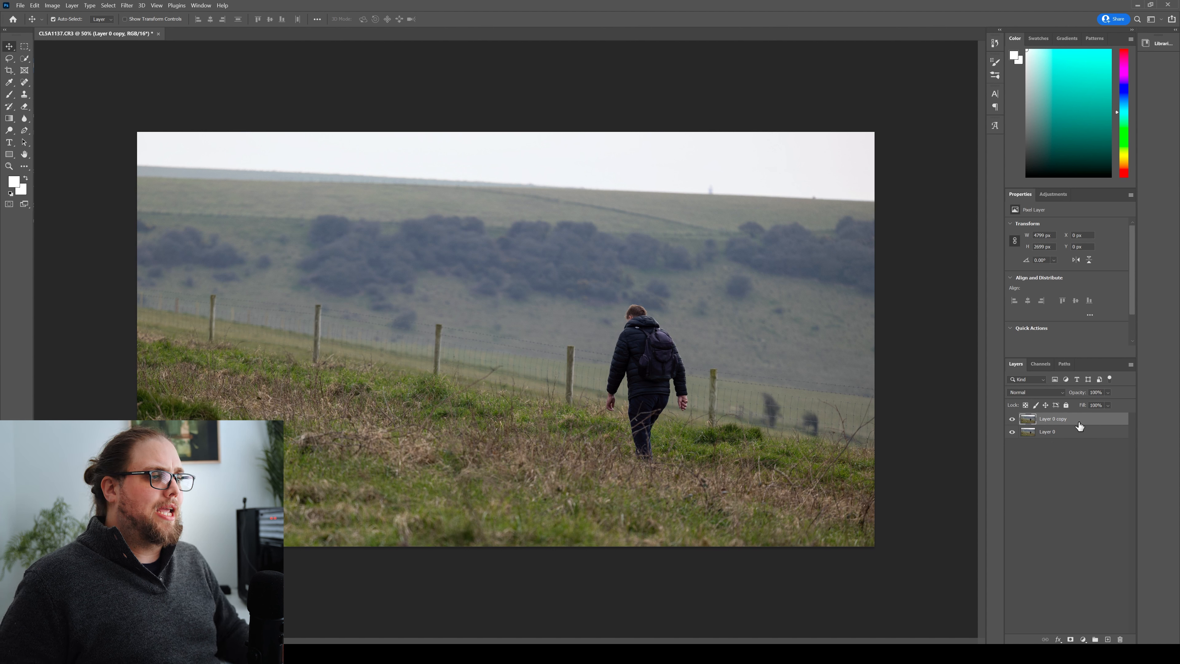
left_click(1064, 435)
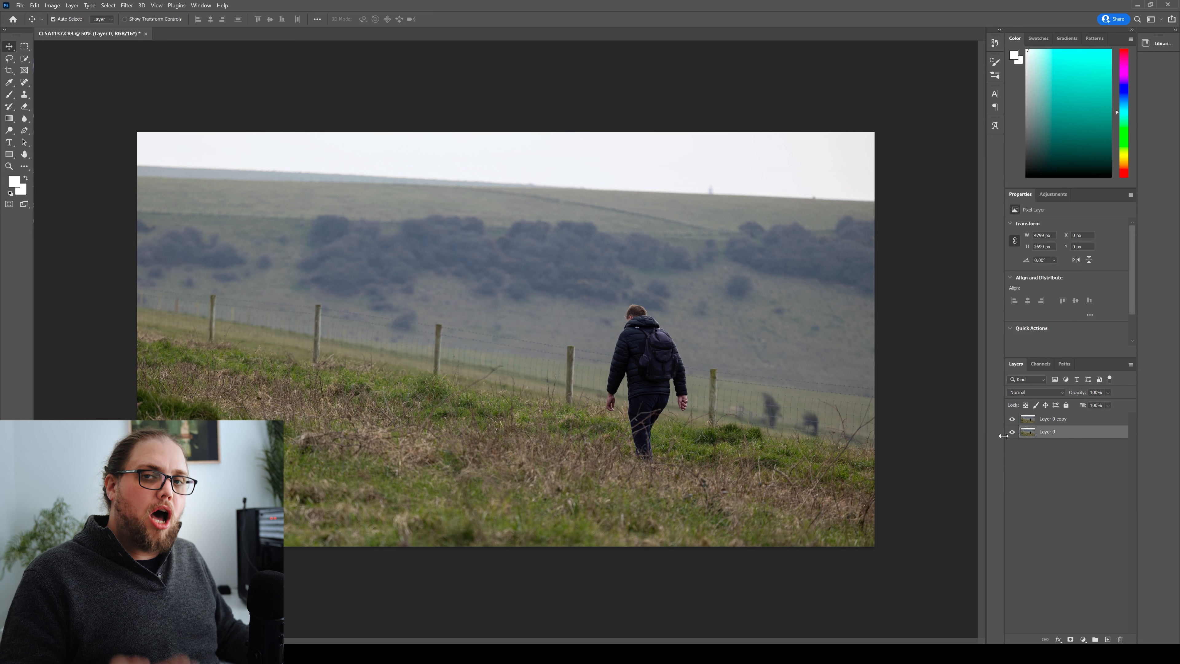
left_click(1063, 419)
- Start Sky Replacement on the duplicated layer and try the fiery orange sunset sky with dark clouds
left_click(35, 5)
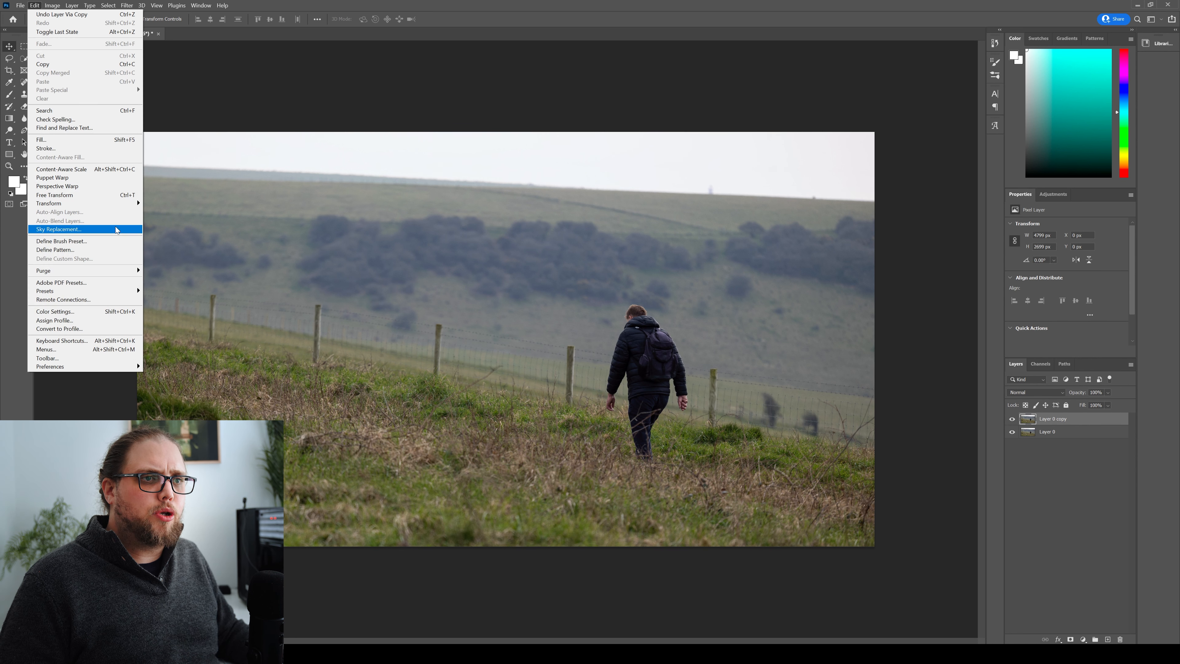
left_click(70, 229)
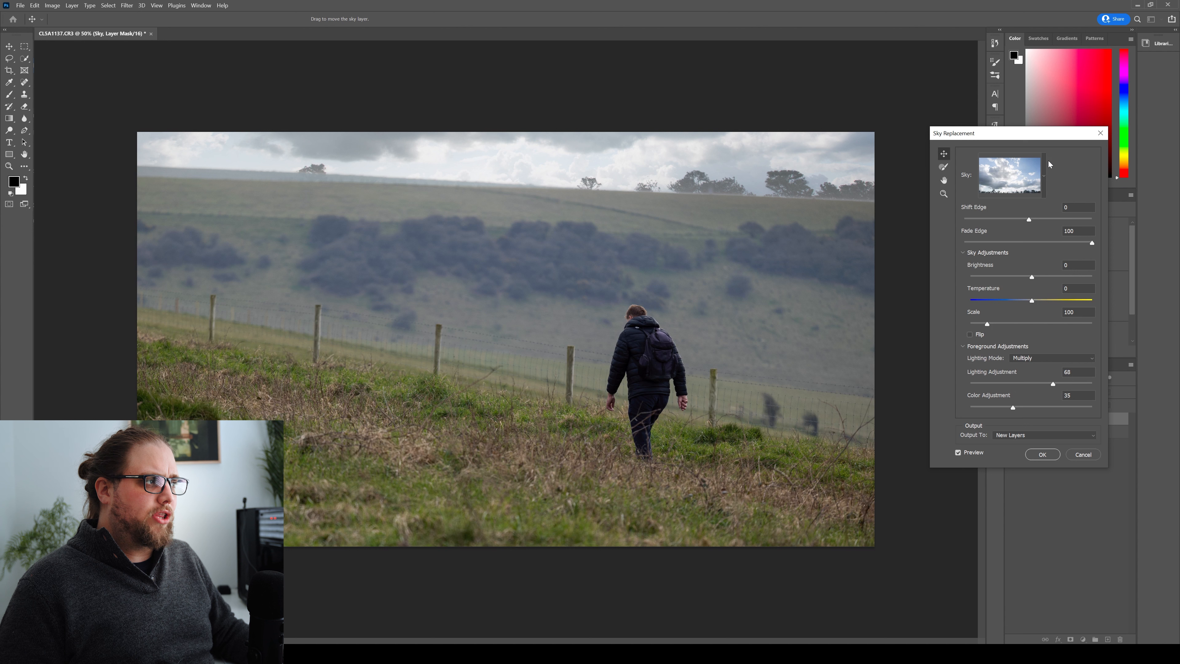
left_click(1044, 177)
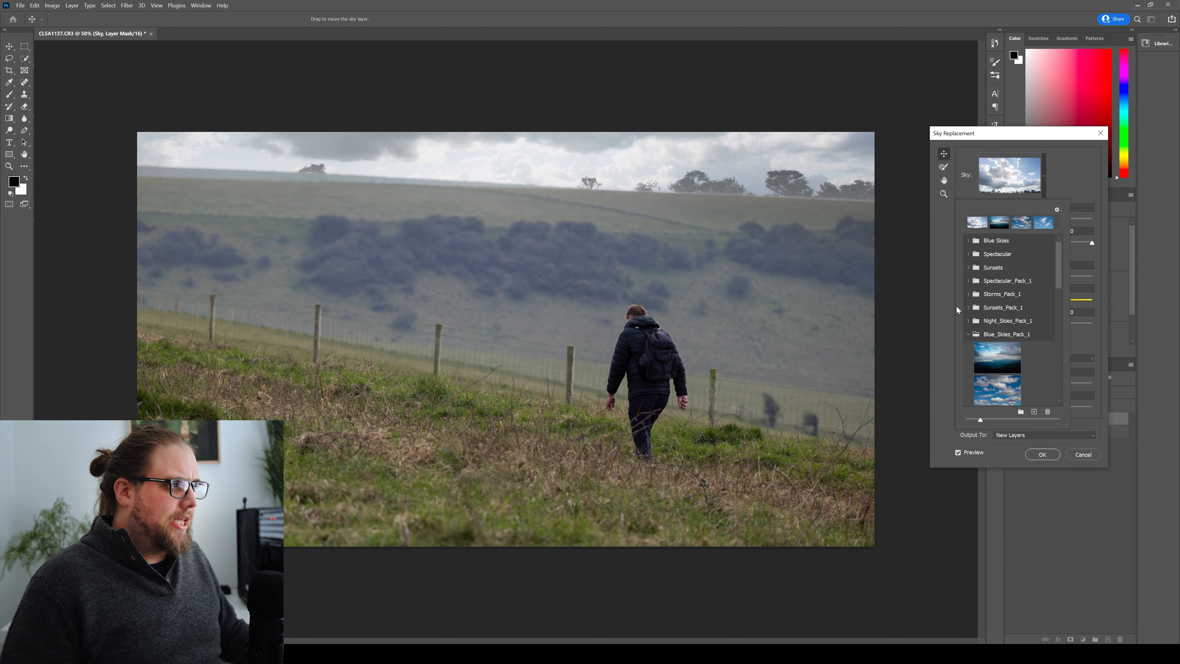
scroll(999, 302, "down", 1)
left_click(1026, 292)
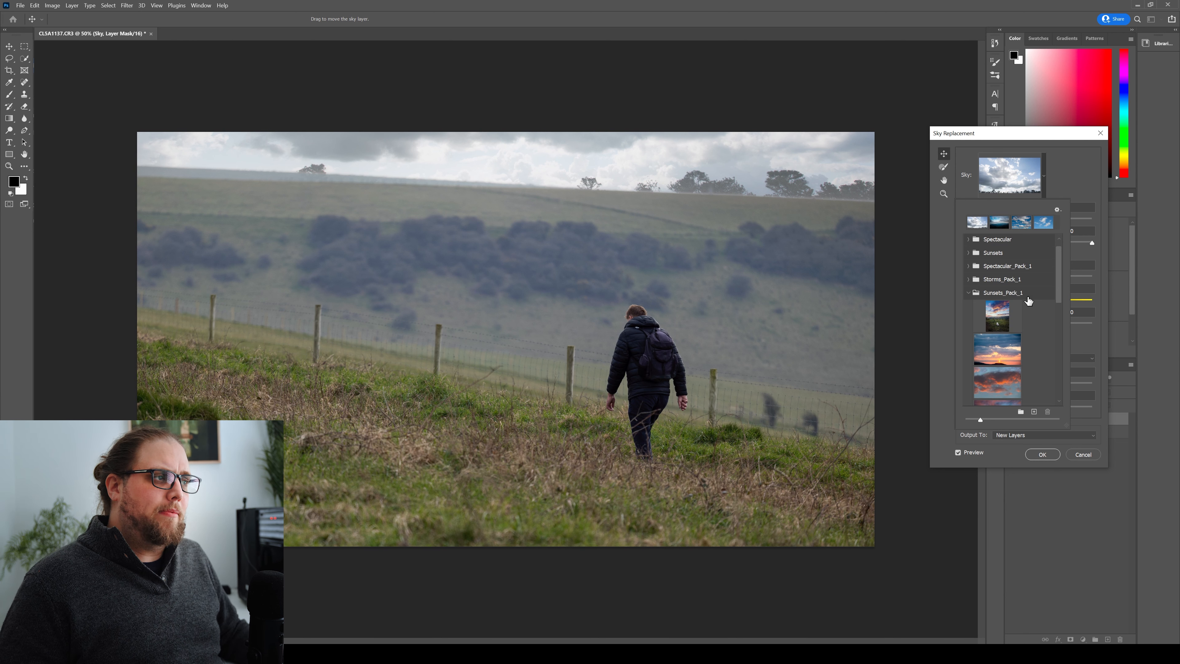
scroll(997, 304, "down", 3)
scroll(999, 302, "down", 6)
left_click(998, 331)
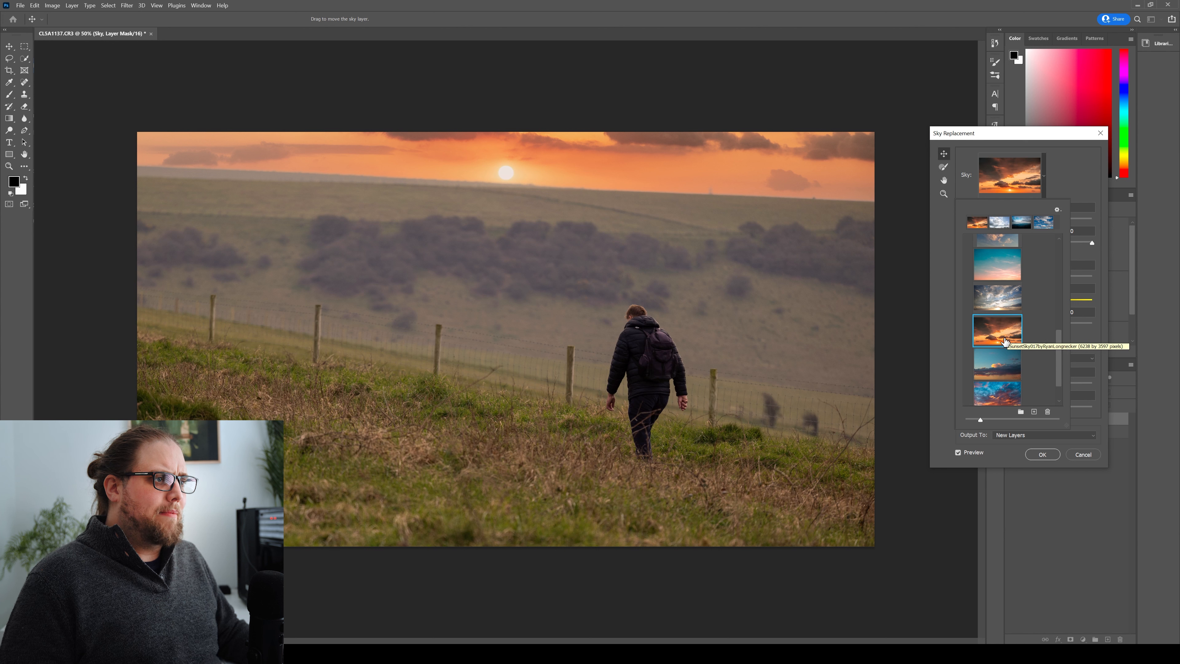
- Switch the replacement sky to the soft teal-to-pink sunset sky
scroll(1013, 339, "down", 1)
scroll(1027, 334, "up", 2)
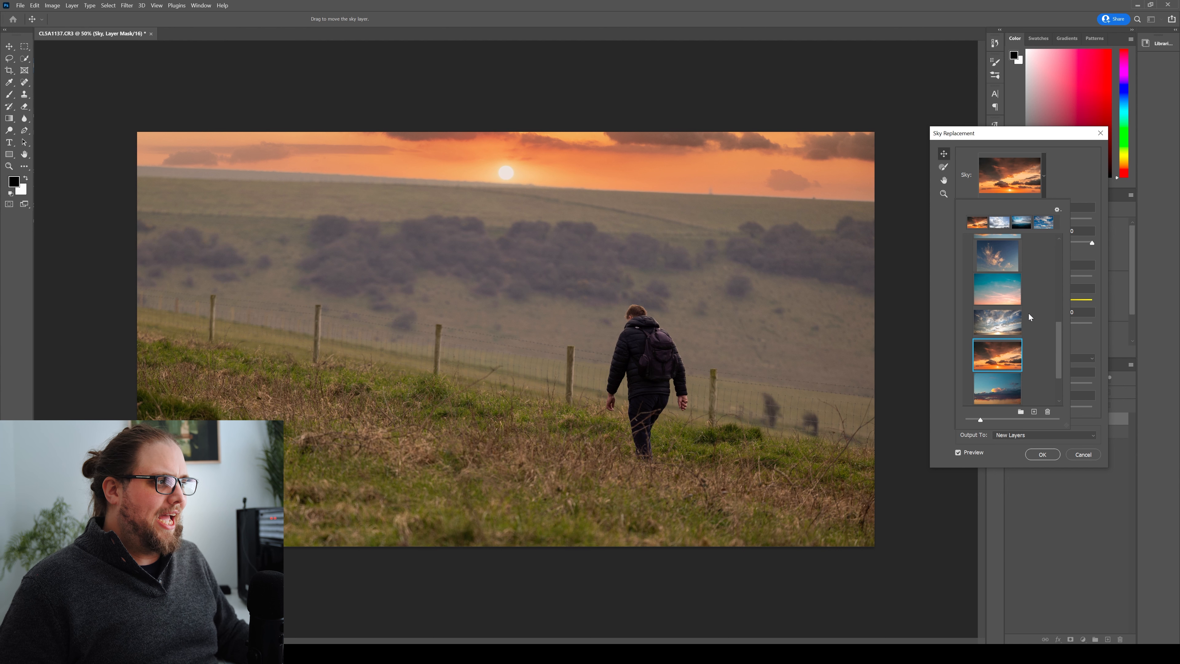
left_click(1012, 297)
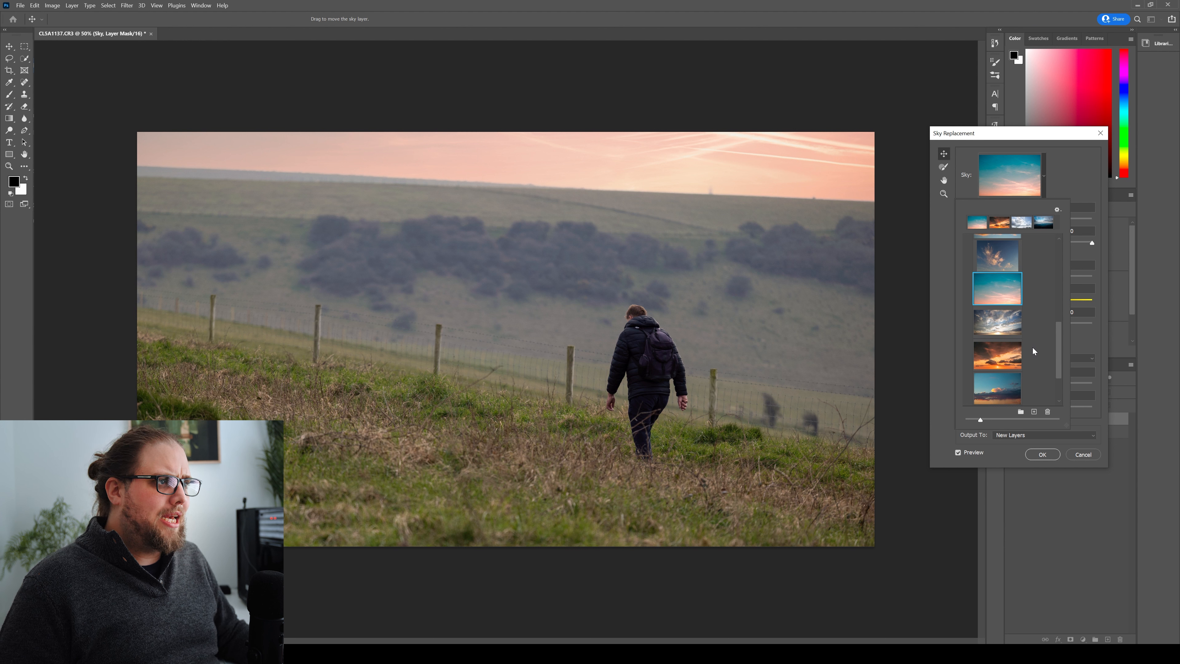
scroll(1033, 348, "up", 2)
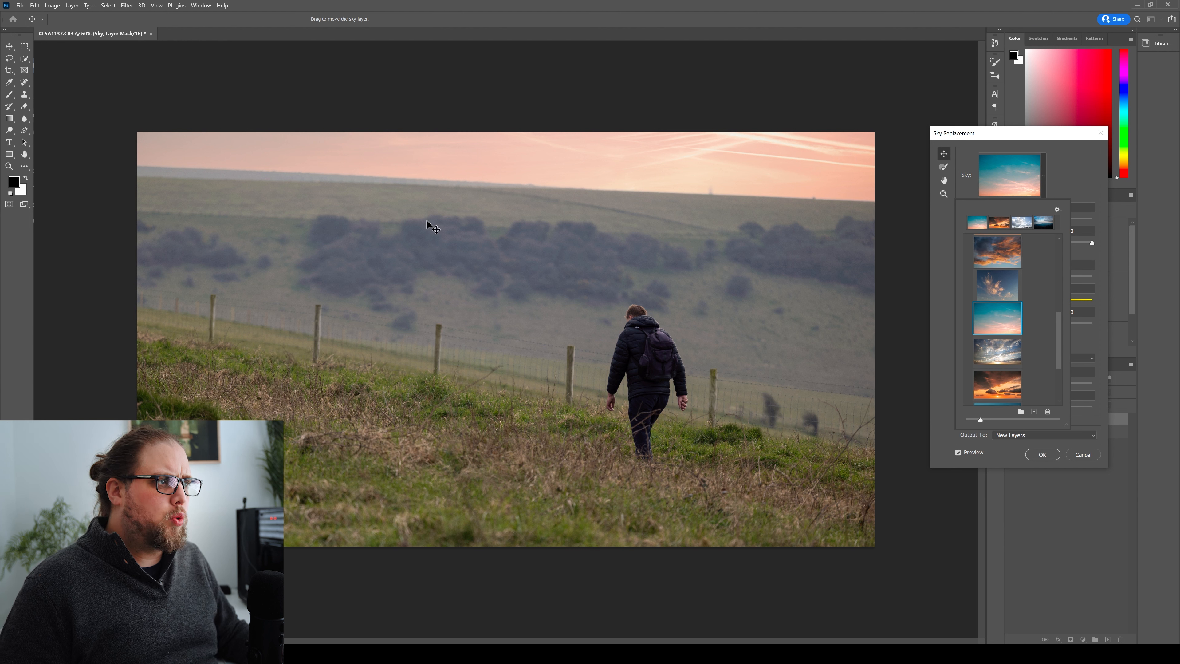
left_click(1057, 178)
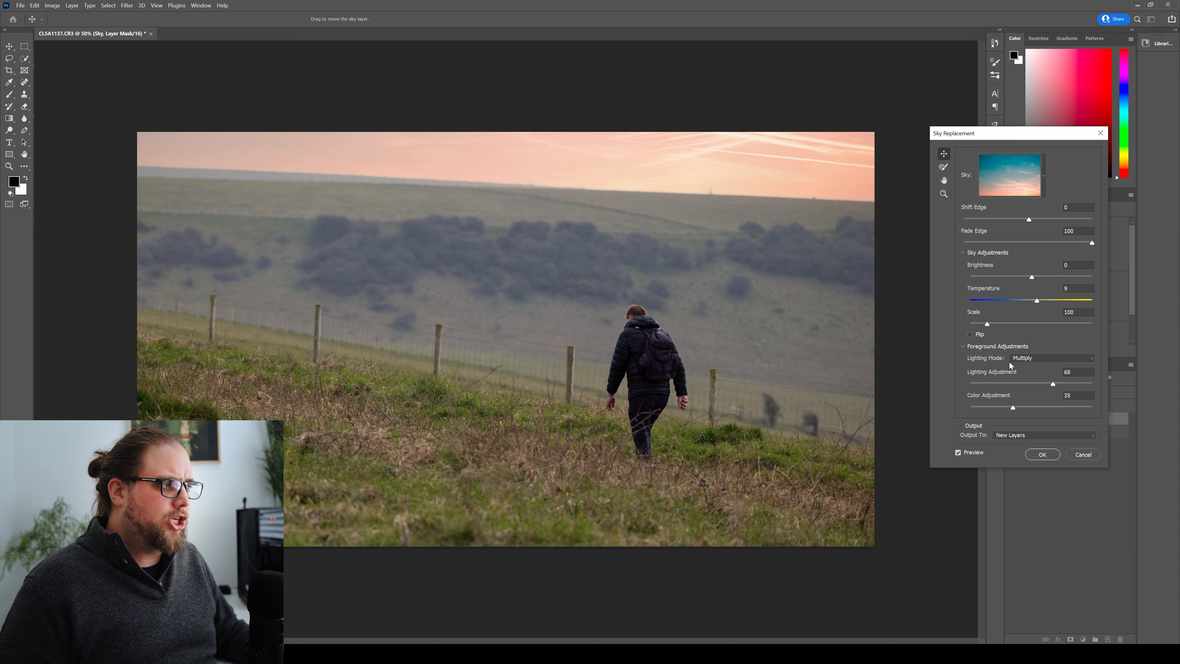
- Set the sky Temperature to 9 and both Lighting Adjustment and Color Adjustment to 100, apply the replacement as new layers, and deselect all layers
left_click_drag(1064, 382, 1092, 383)
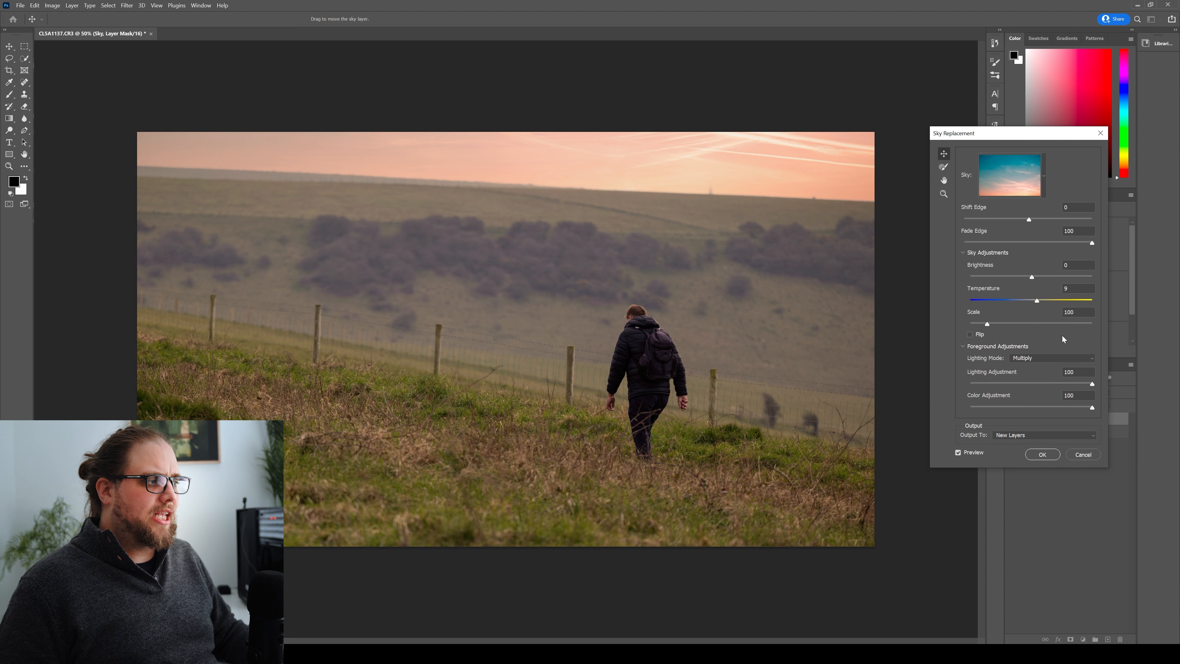
left_click(1041, 455)
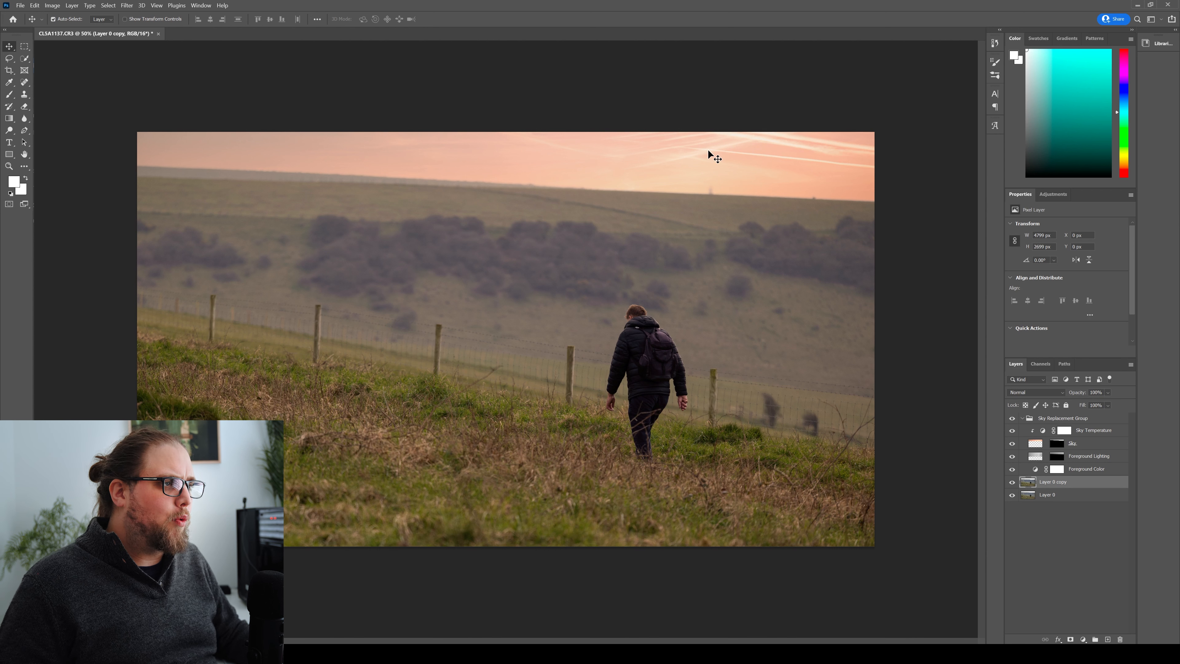
left_click(1047, 547)
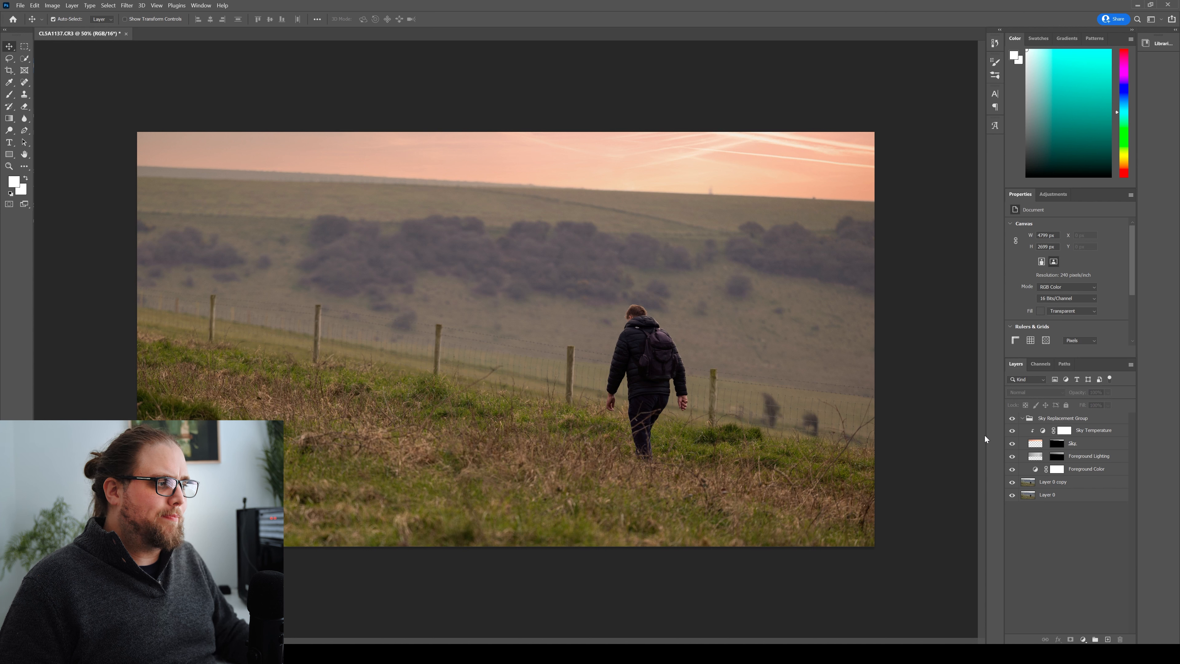
- Collapse the Sky Replacement Group and add a Curves adjustment above it, lowering the shadows slightly and anchoring the highlights with a second point
left_click(1022, 419)
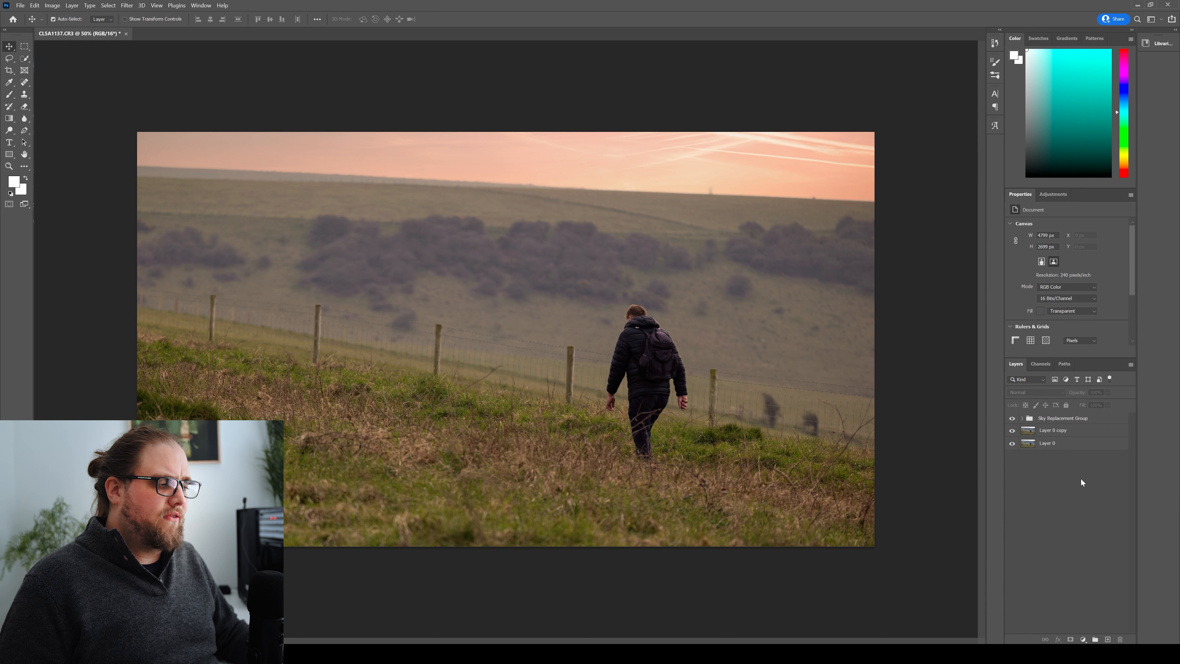
left_click(1083, 639)
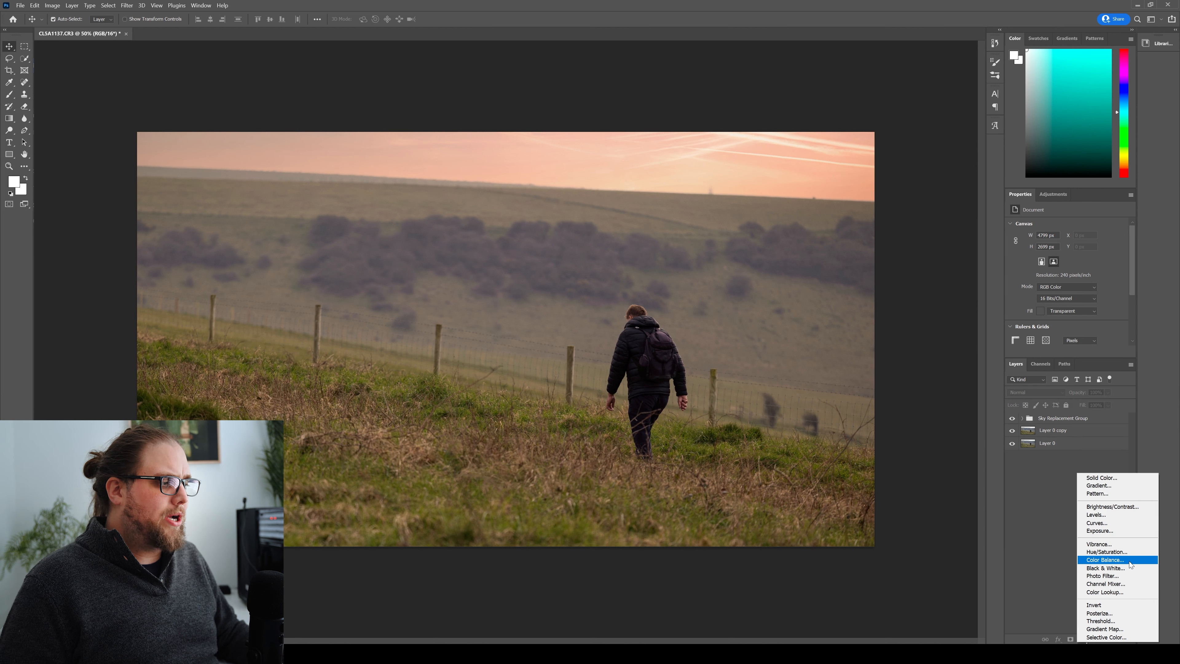
left_click(1106, 524)
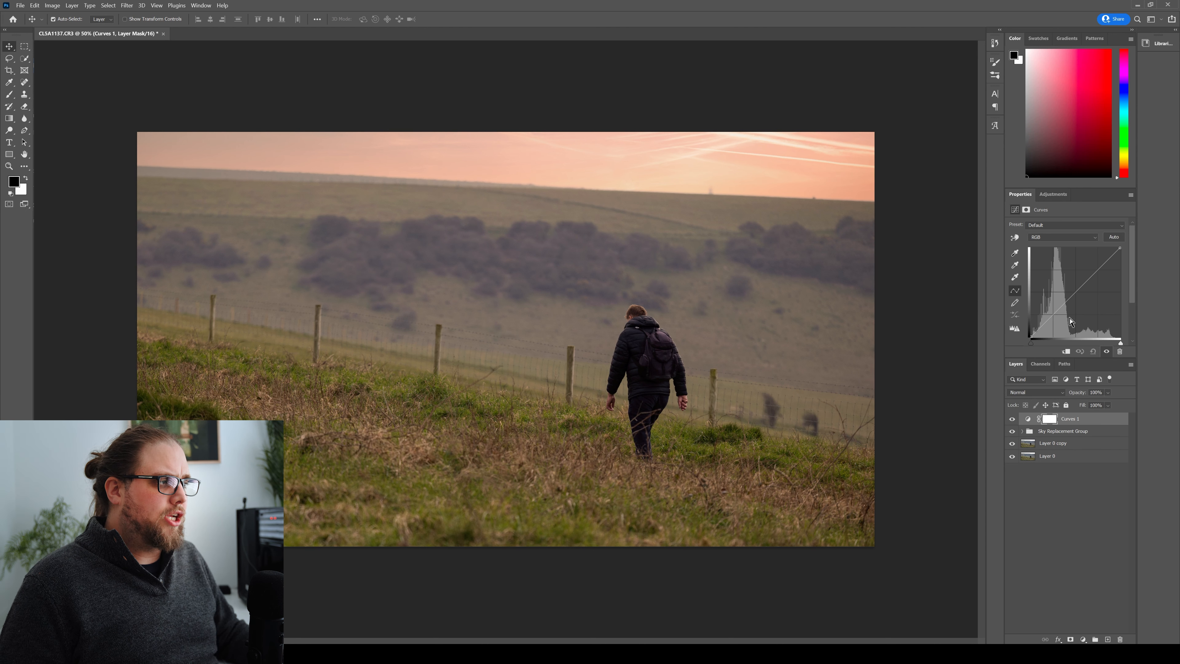
left_click_drag(1067, 311, 1061, 313)
left_click(1096, 274)
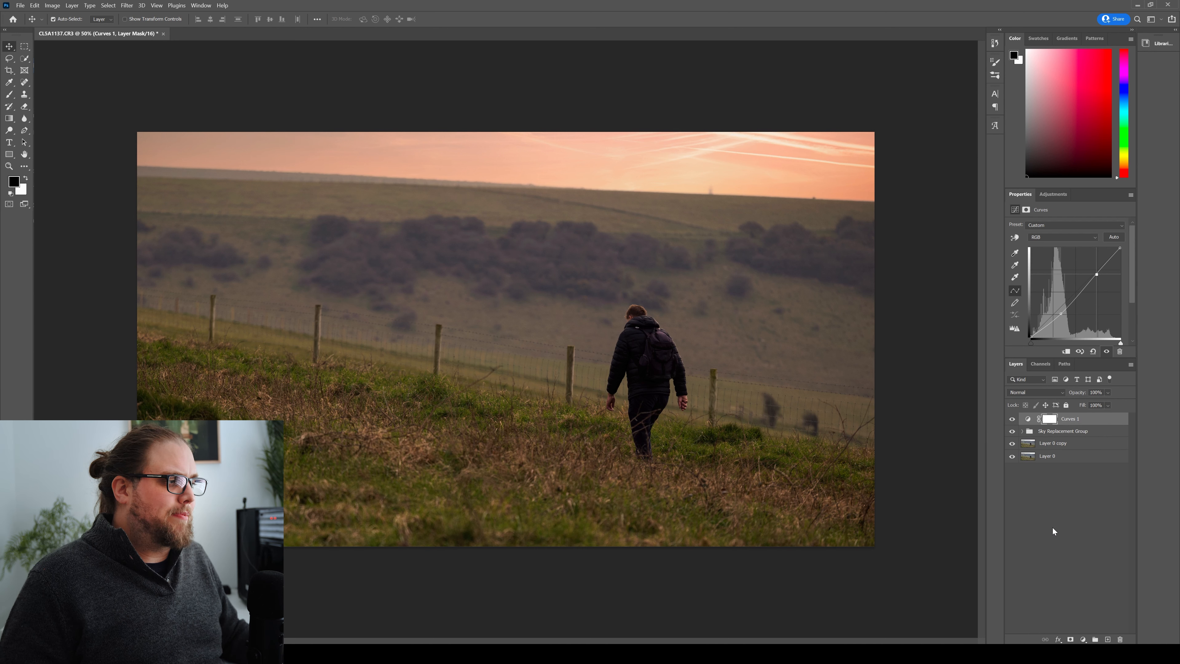
- Add a Hue/Saturation adjustment directly above Layer 0 copy, set Saturation to -35, and compare the photo with and without it
left_click(1054, 443)
left_click(1083, 639)
left_click(1106, 525)
left_click_drag(1067, 279, 1050, 279)
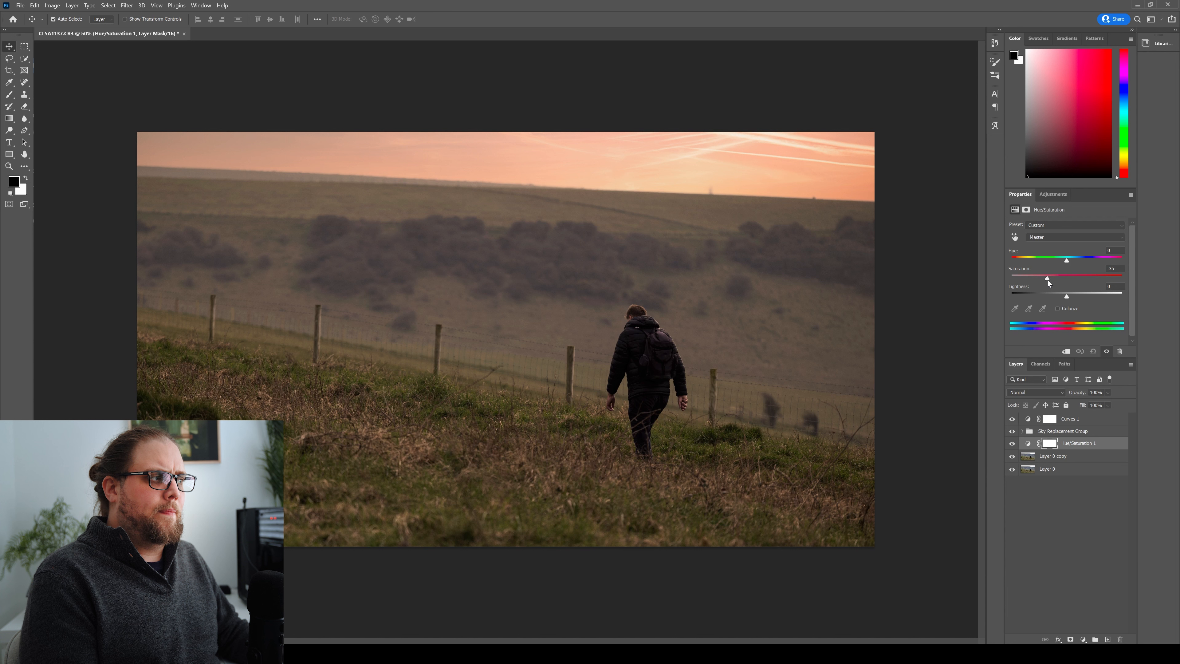
left_click(1012, 444)
left_click(1012, 444)
left_click(1012, 445)
left_click(1011, 445)
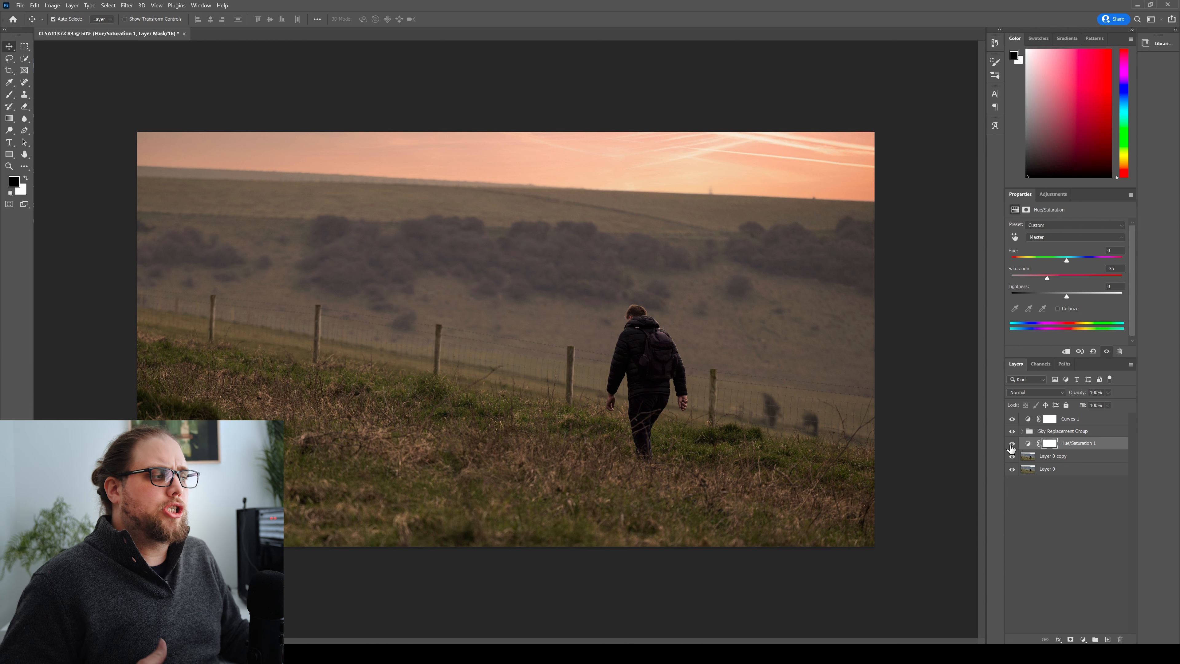
left_click(1012, 445)
left_click(1013, 445)
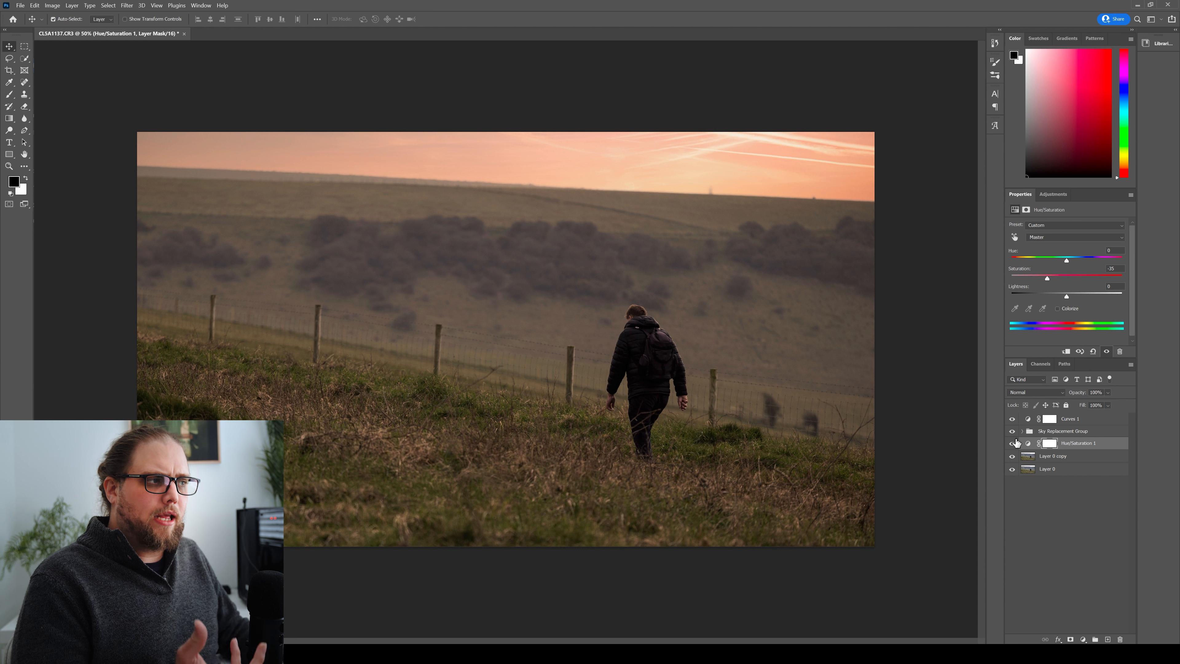
- Add a Color Lookup adjustment at the top of the stack with the Crisp_Warm.look LUT at 35% opacity, and compare its effect
left_click(1074, 514)
left_click(1083, 639)
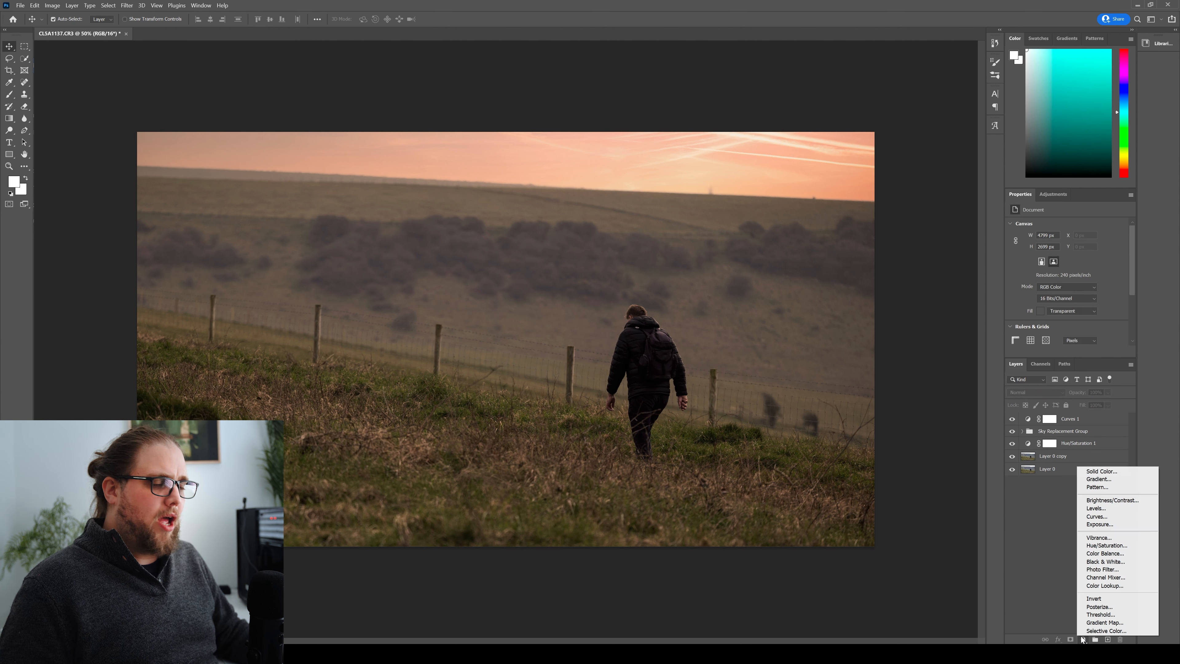
left_click(1102, 585)
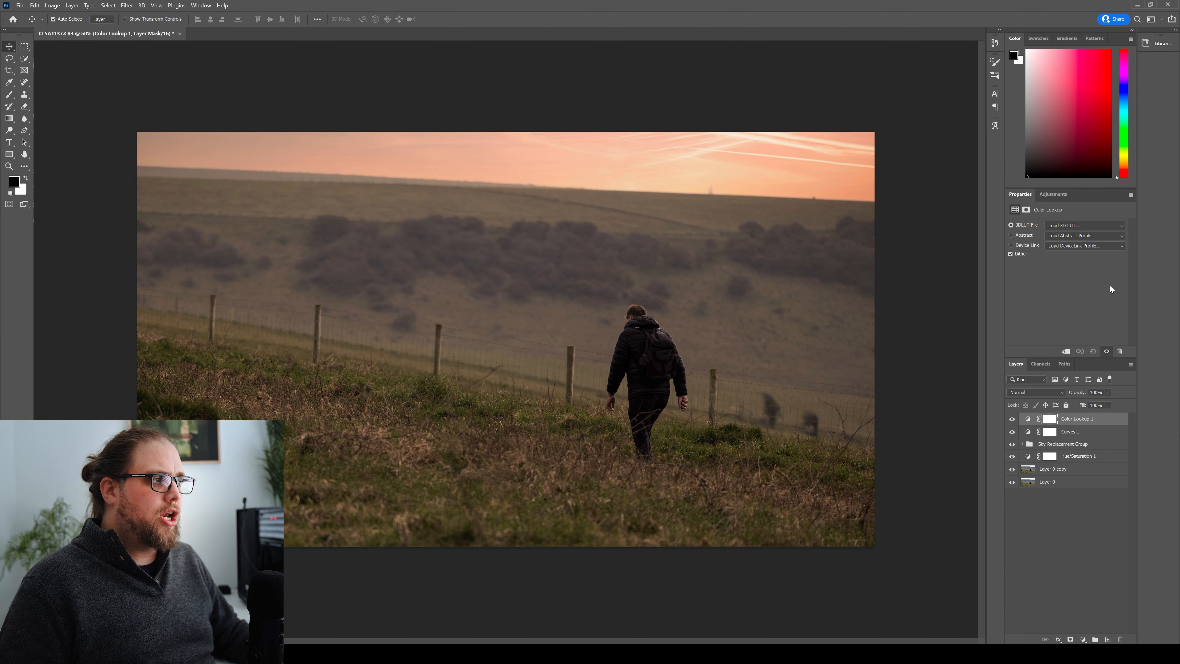
left_click(1064, 227)
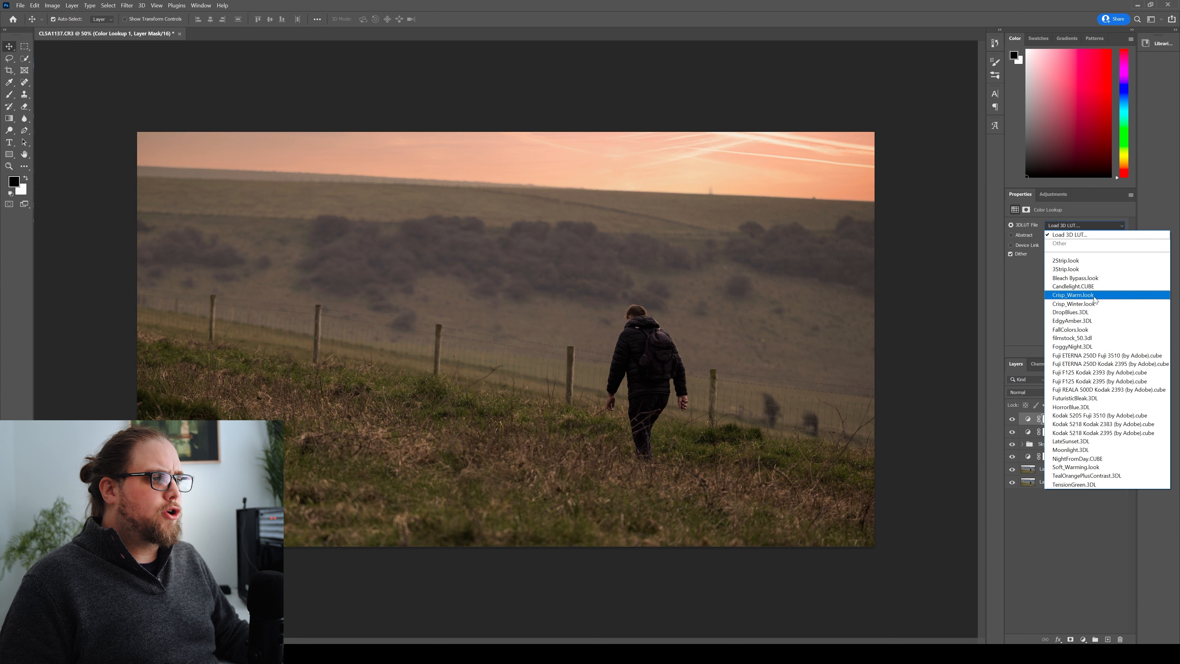
left_click(1078, 295)
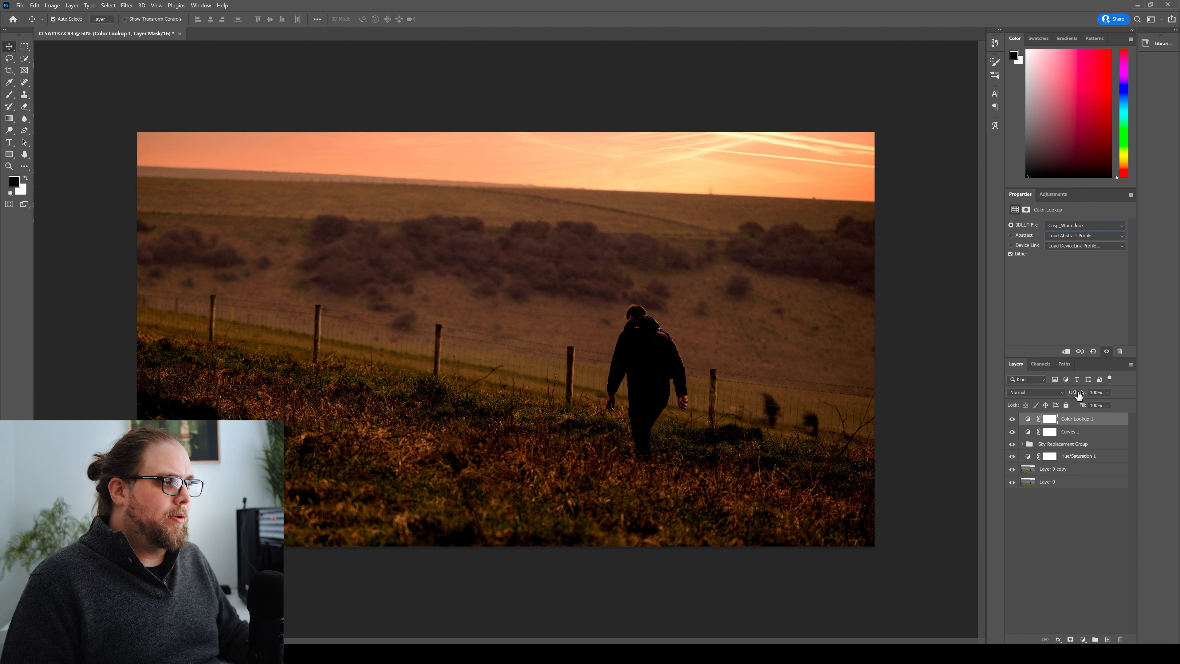
left_click_drag(1078, 395, 1046, 396)
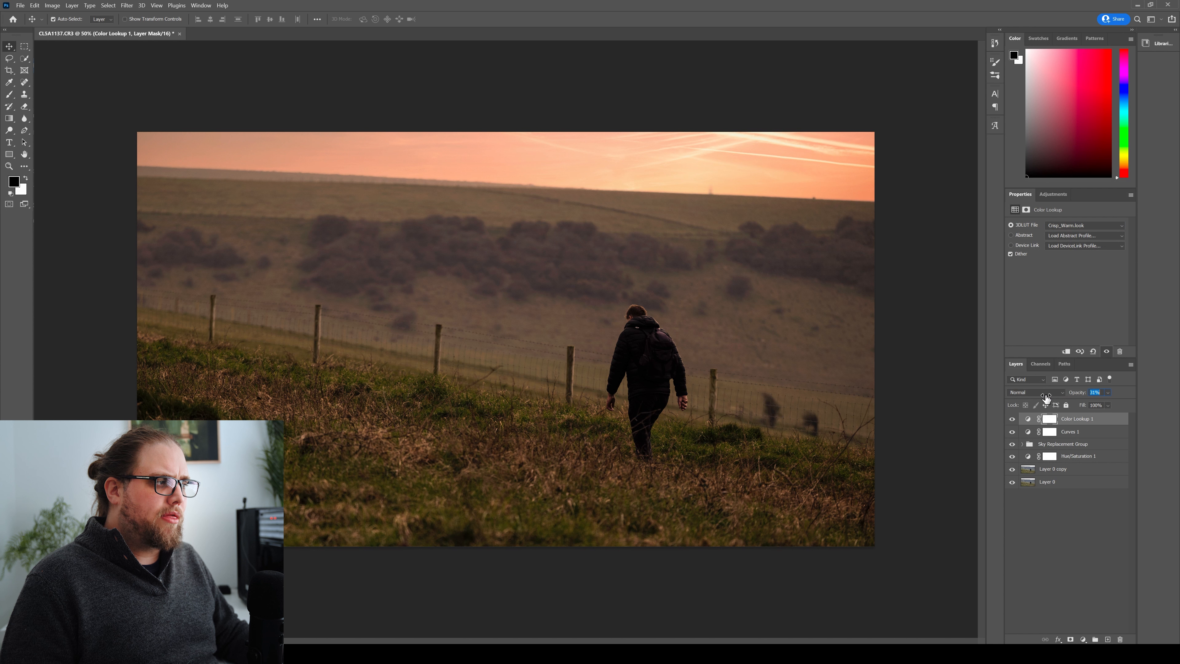
left_click(1013, 419)
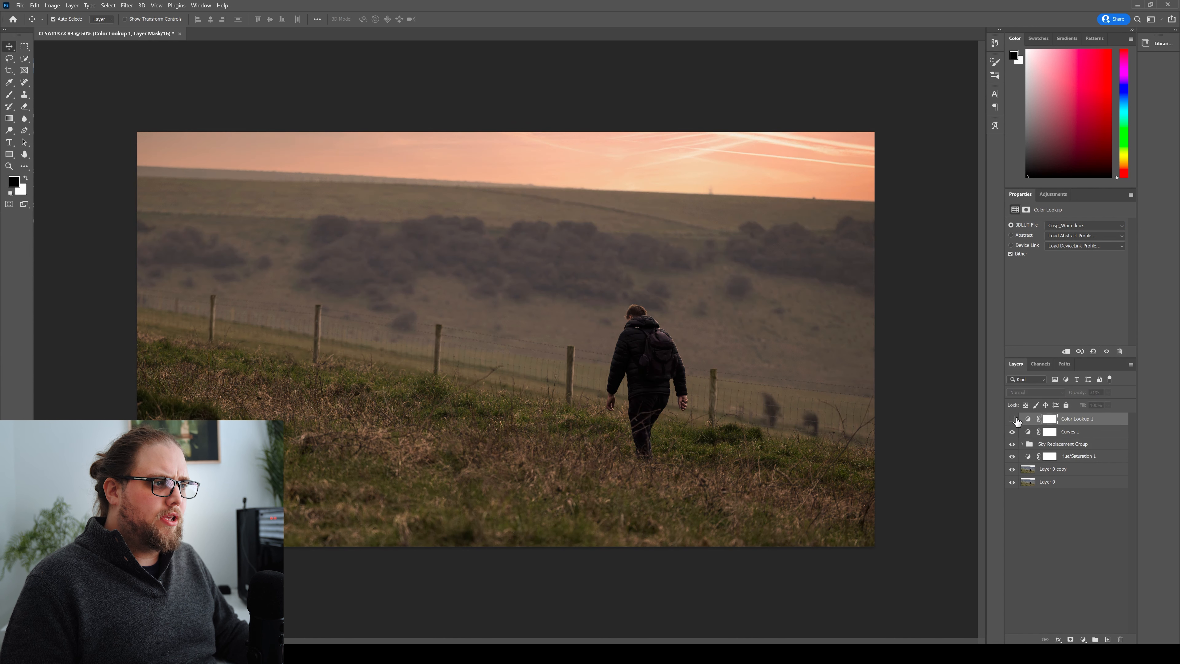
left_click(1013, 419)
left_click(1013, 420)
left_click(1013, 419)
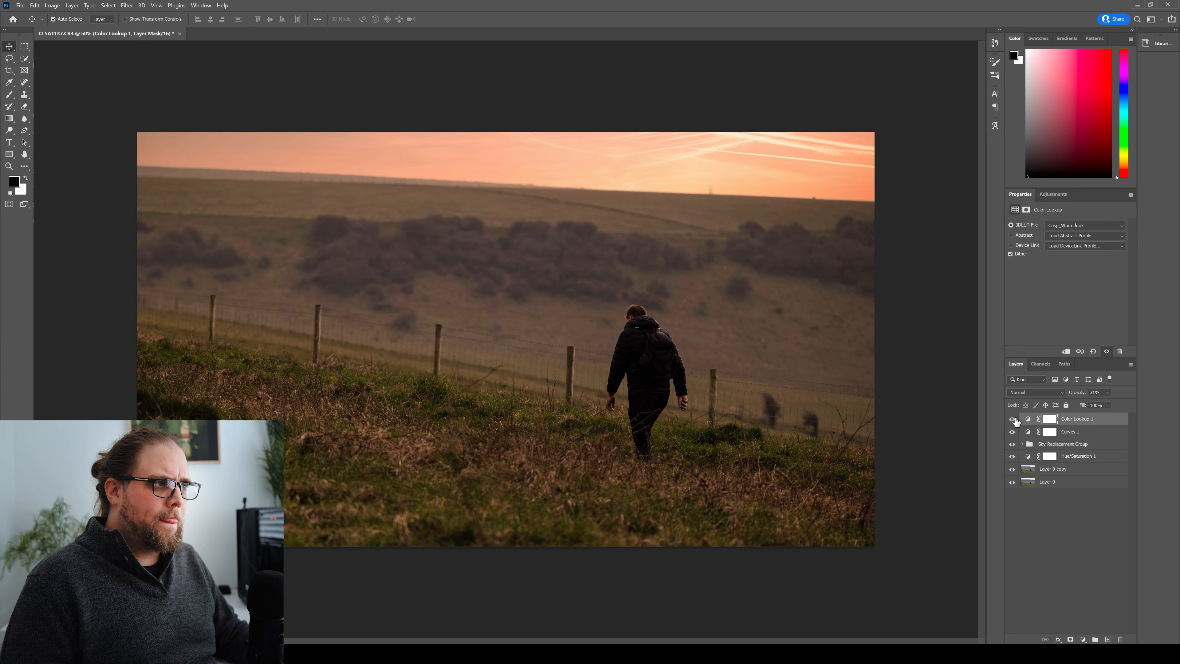
- Add a second Color Lookup adjustment with the EdgyAmber.3DL LUT at 15% opacity, and compare the full edit with the original Layer 0
left_click(1084, 639)
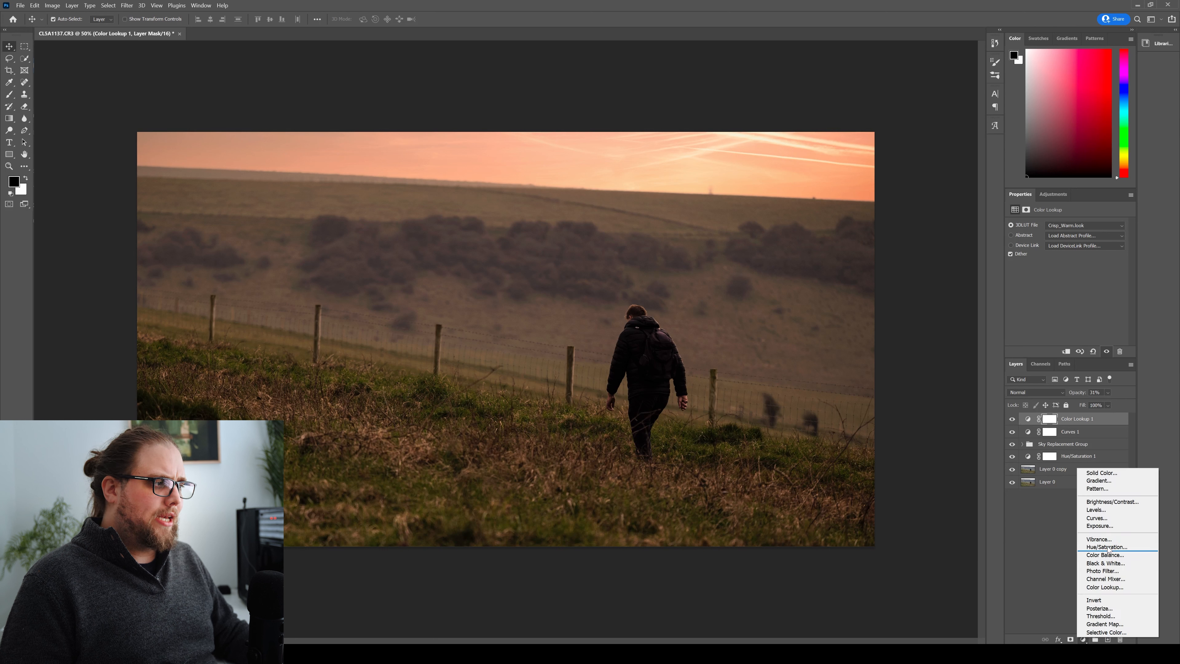
left_click(1115, 587)
left_click(1073, 225)
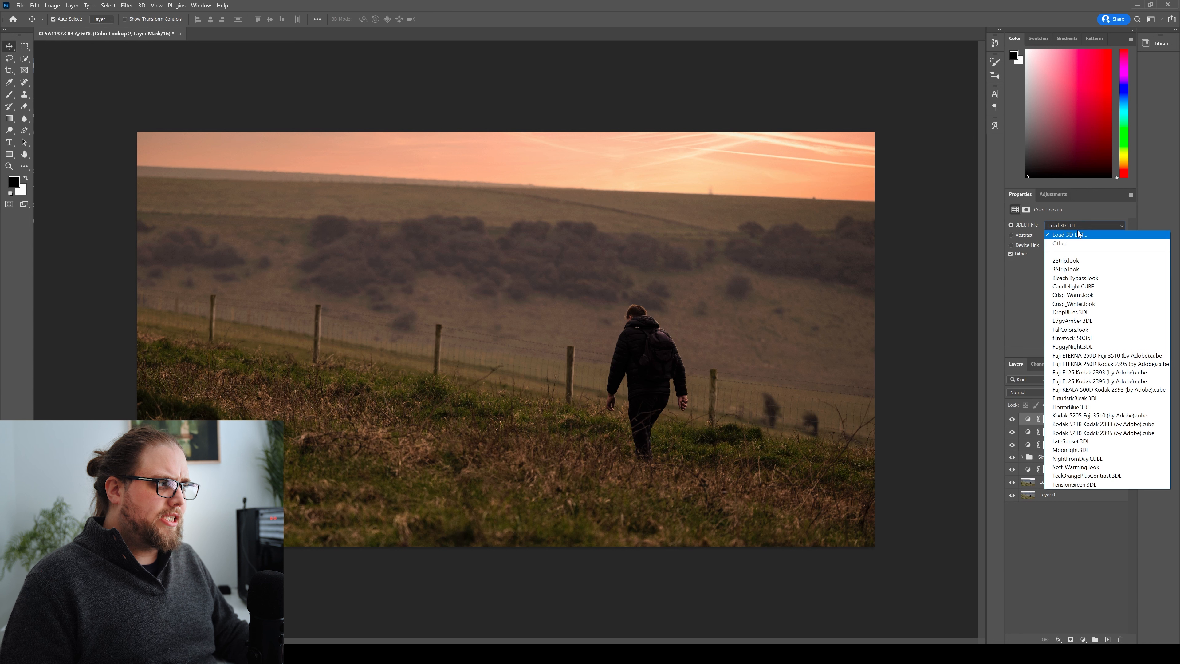
left_click(1085, 322)
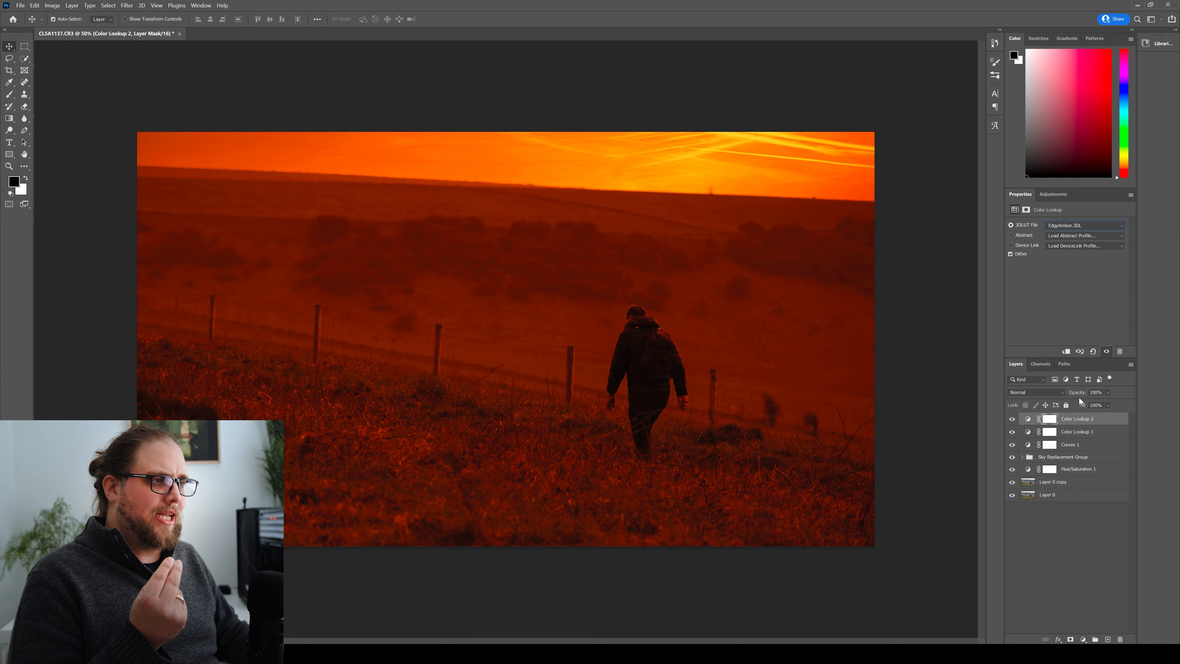
left_click_drag(1075, 394, 1034, 396)
left_click(1015, 418)
left_click(1016, 418)
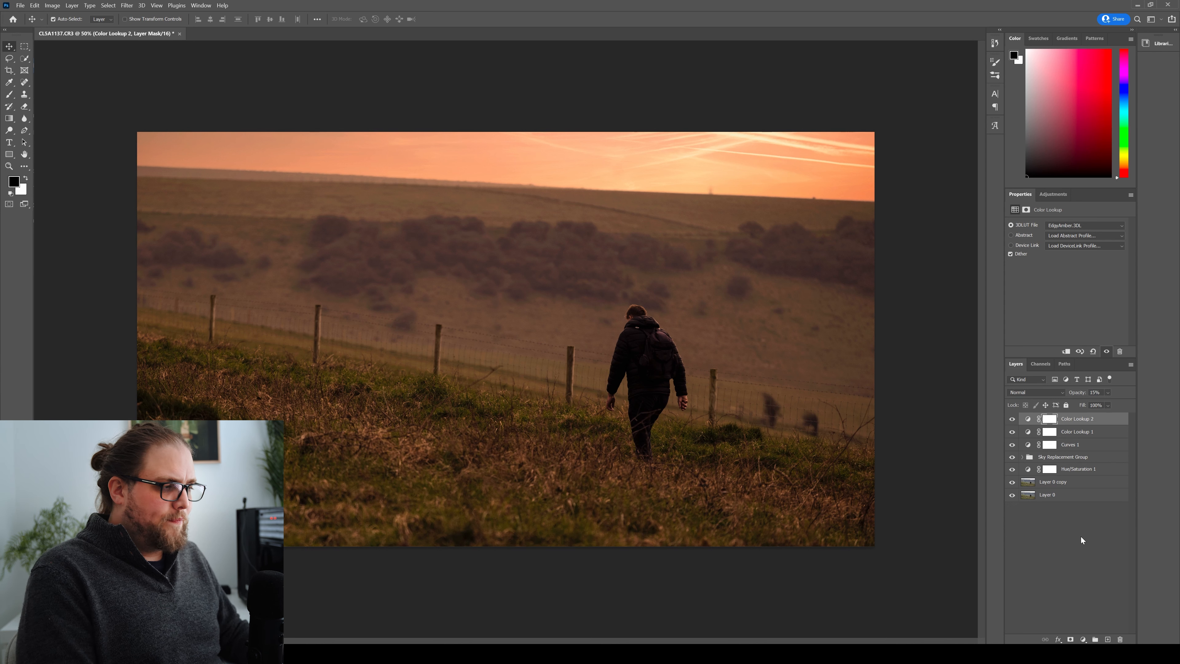
left_click(1012, 496, "alt")
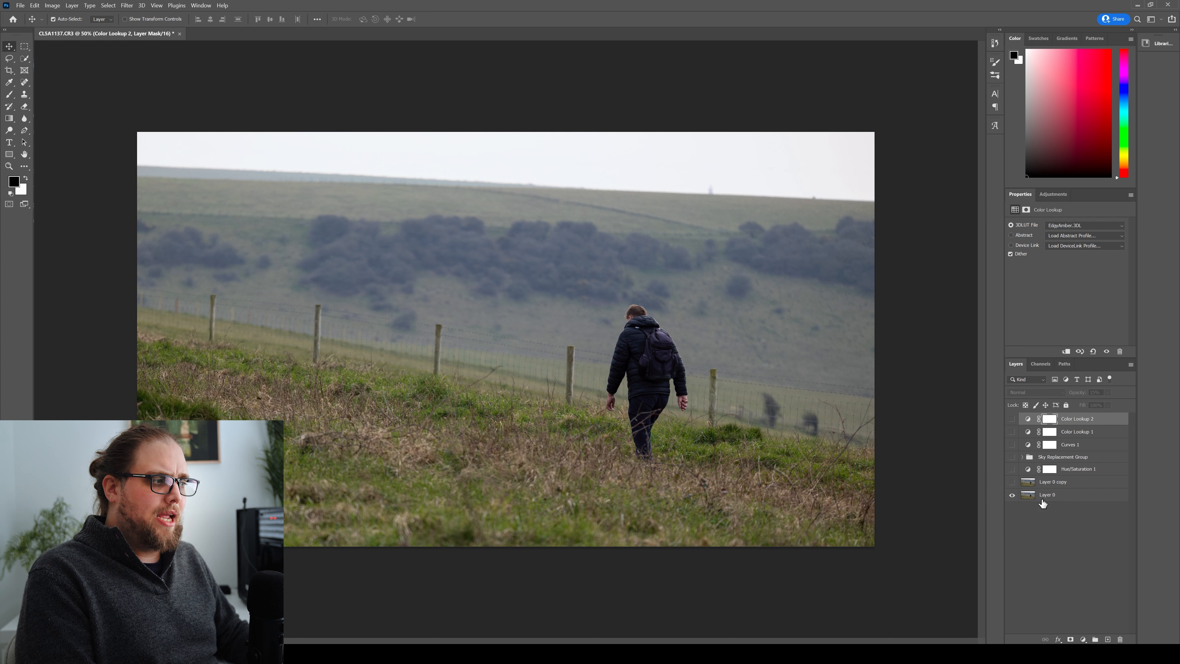
left_click(1012, 495, "alt")
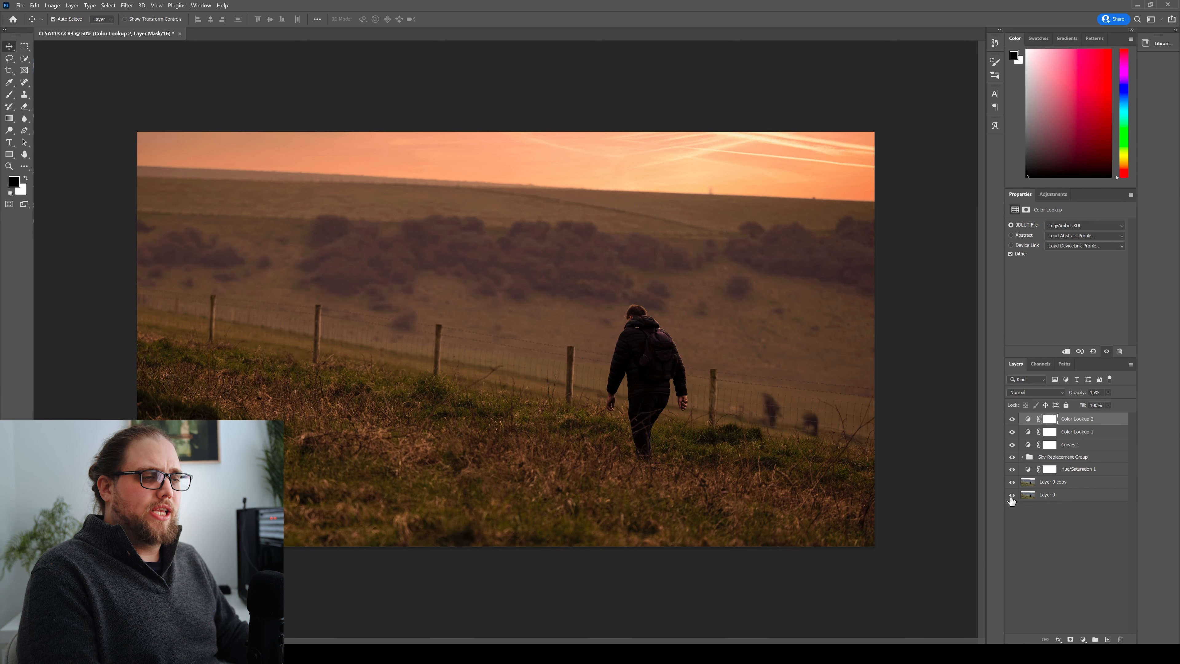
left_click(1013, 495, "alt")
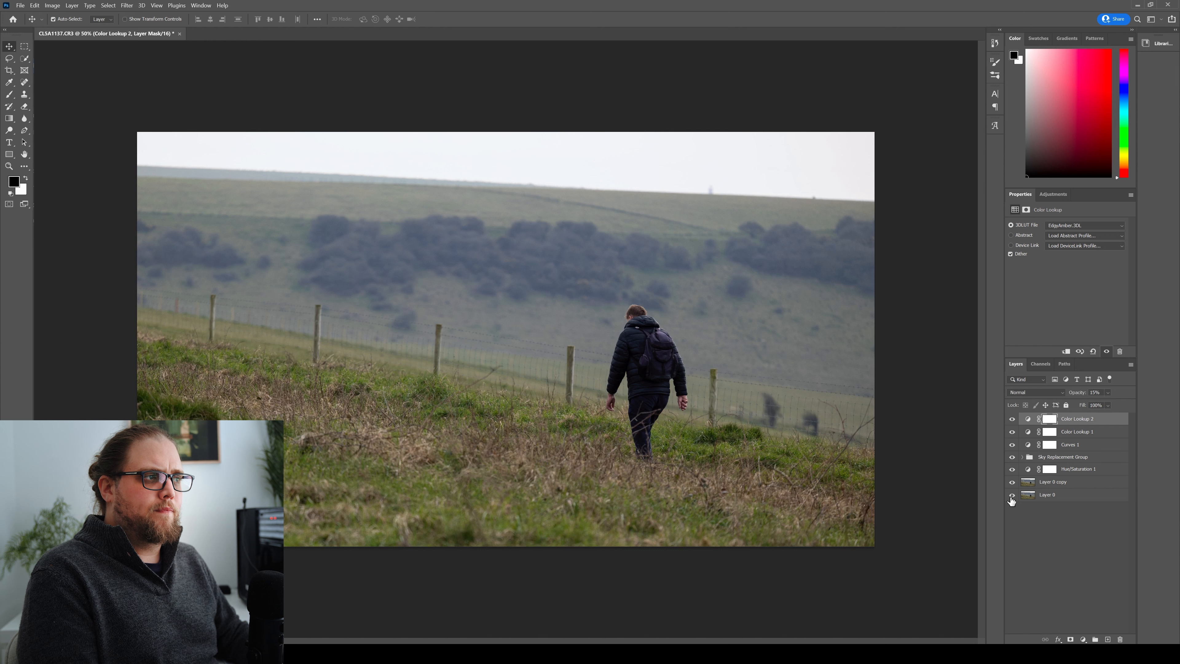
left_click(1012, 495, "alt")
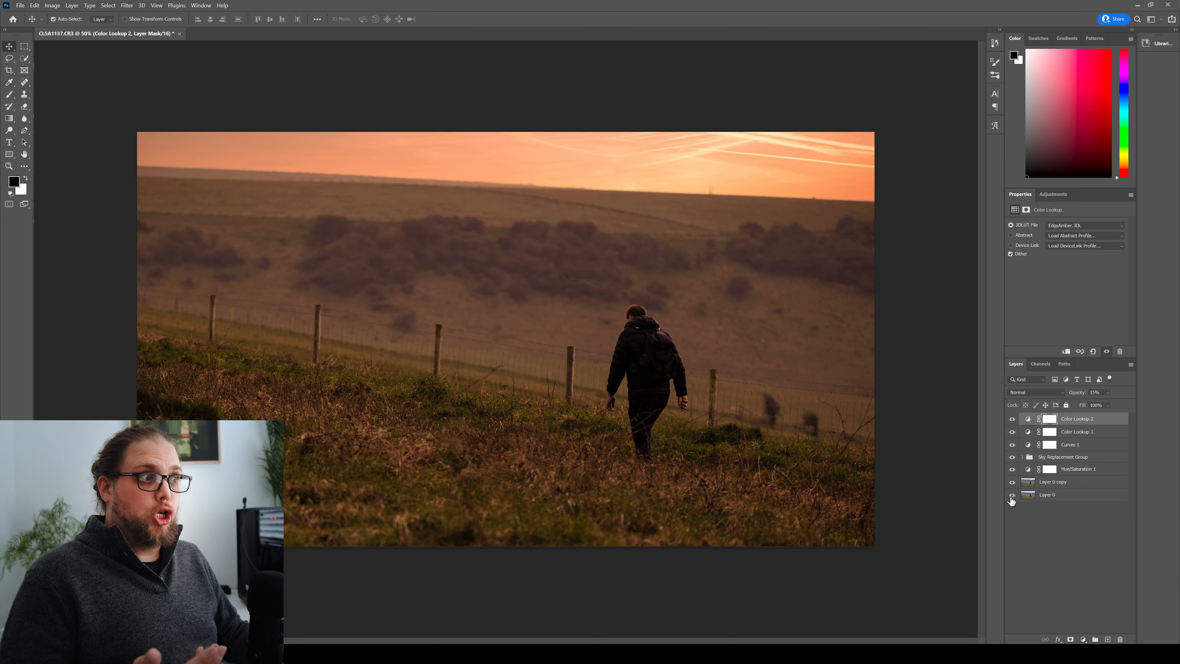
- Add an Exposure adjustment directly beneath the Sky Replacement Group, lower its exposure to about -0.2, and check its effect
left_click(1059, 529)
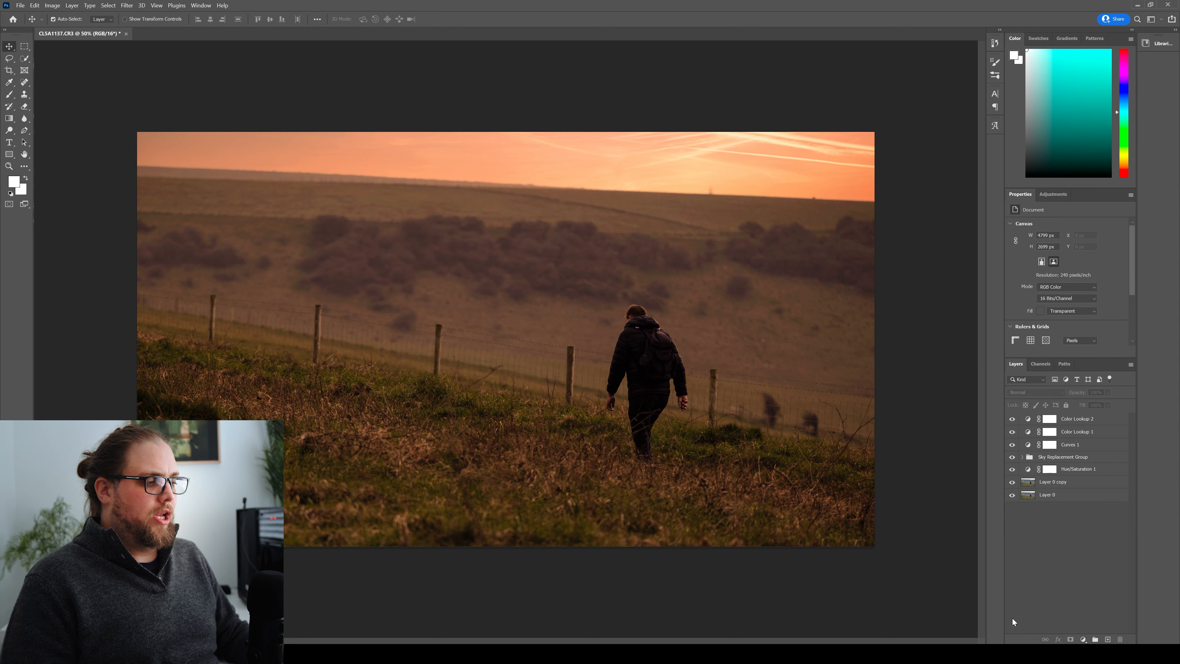
left_click(1084, 638)
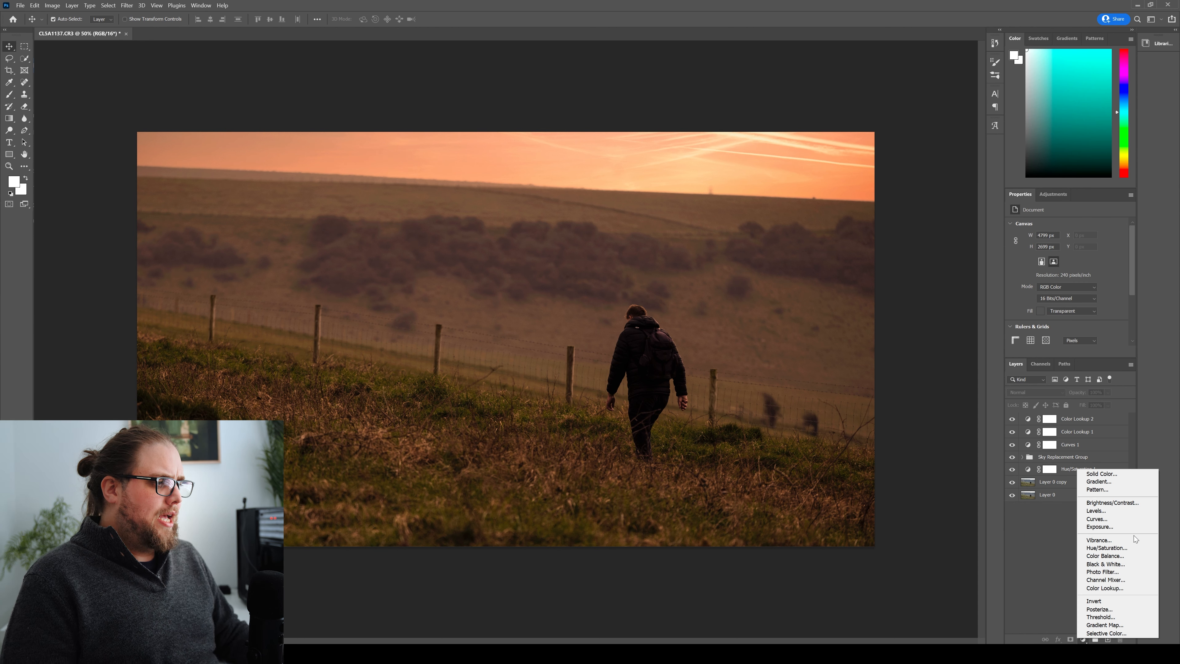
left_click(1130, 527)
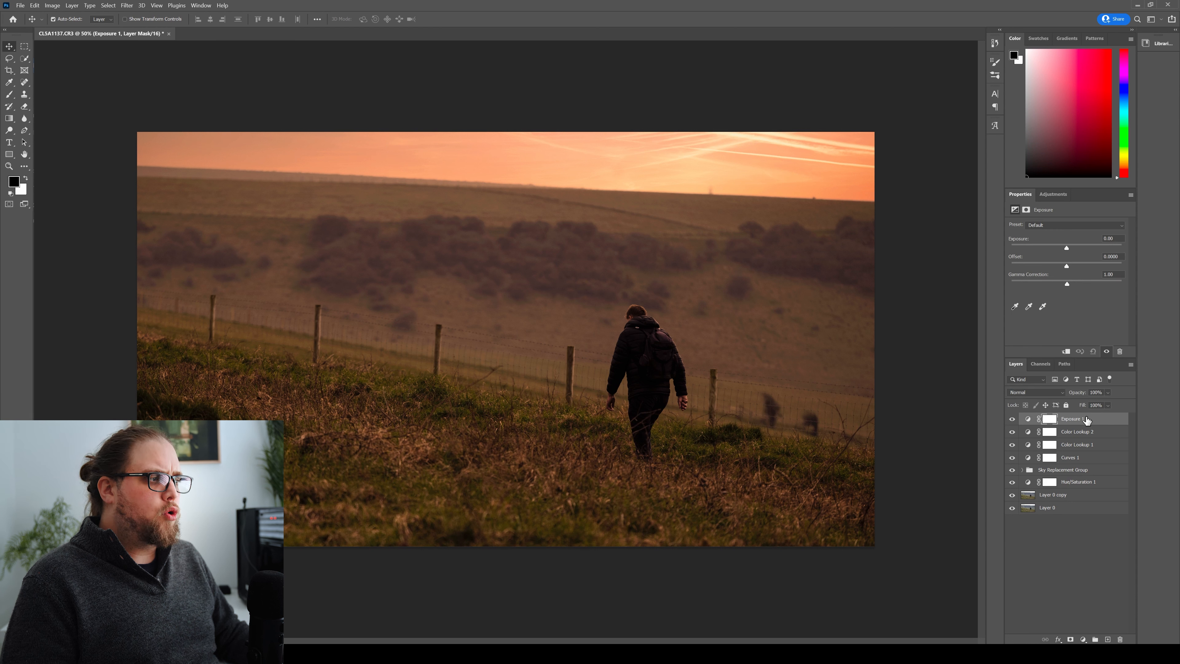
left_click_drag(1088, 420, 1075, 480)
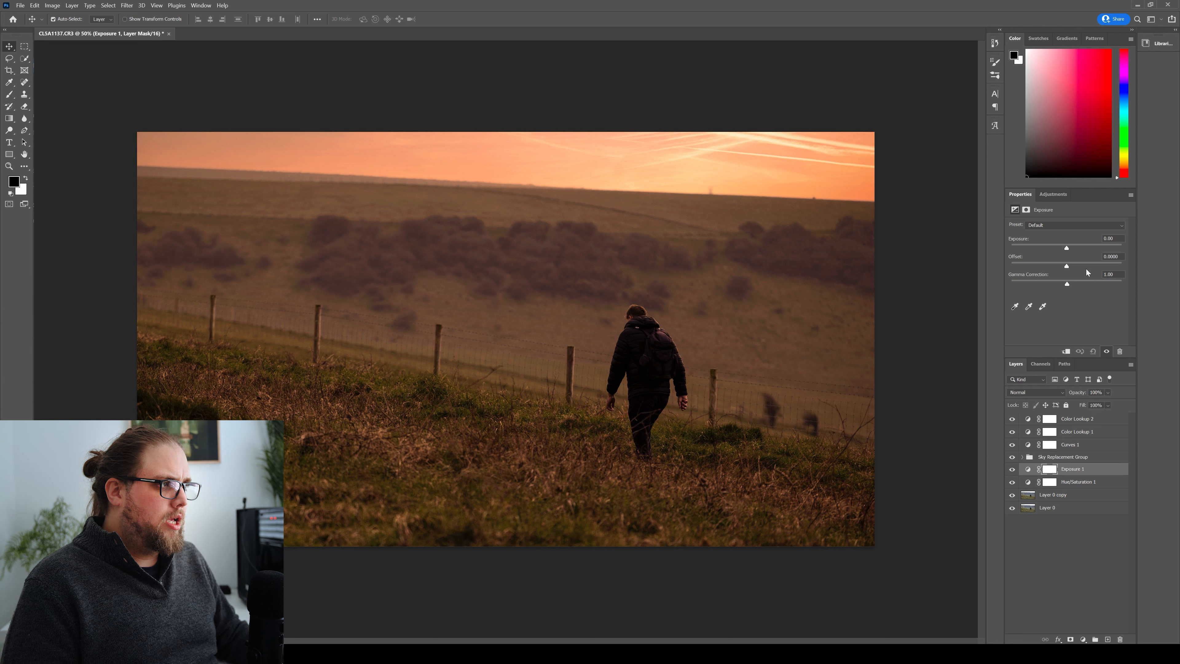
left_click_drag(1065, 250, 1064, 250)
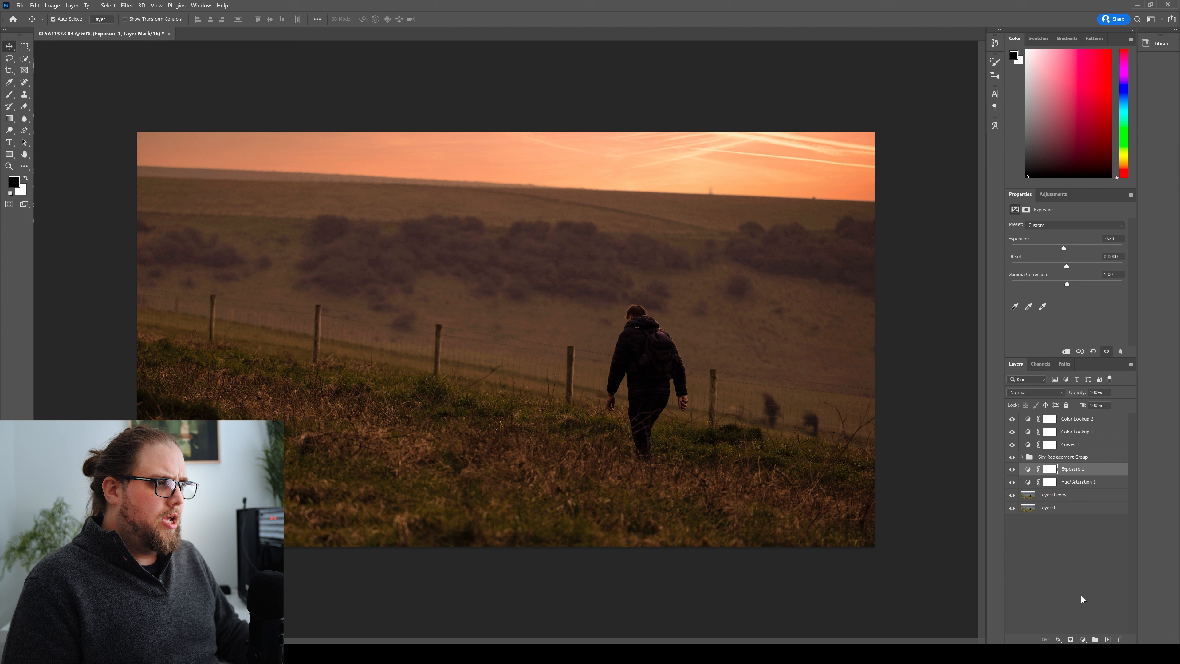
left_click(1011, 470)
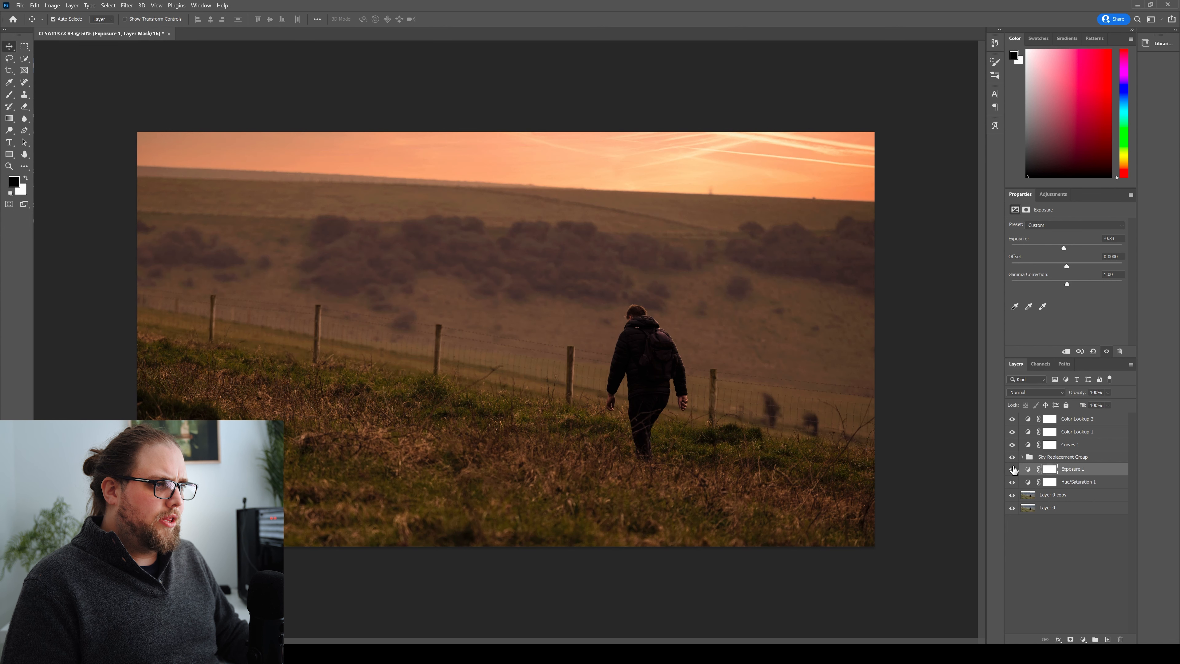
left_click(1011, 470)
- Add a Curves adjustment at the top of the stack, move its black point inward to deepen the shadows, and invert its mask to black
left_click(1062, 552)
left_click(1084, 640)
left_click(1096, 518)
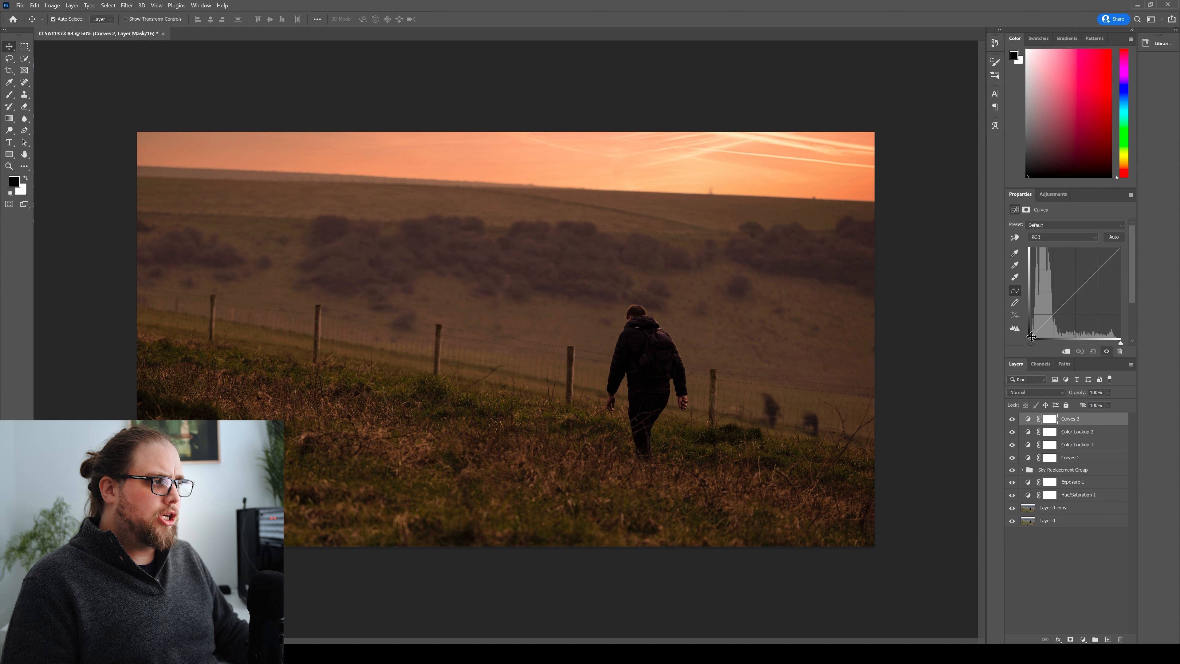
left_click_drag(1032, 335, 1037, 336)
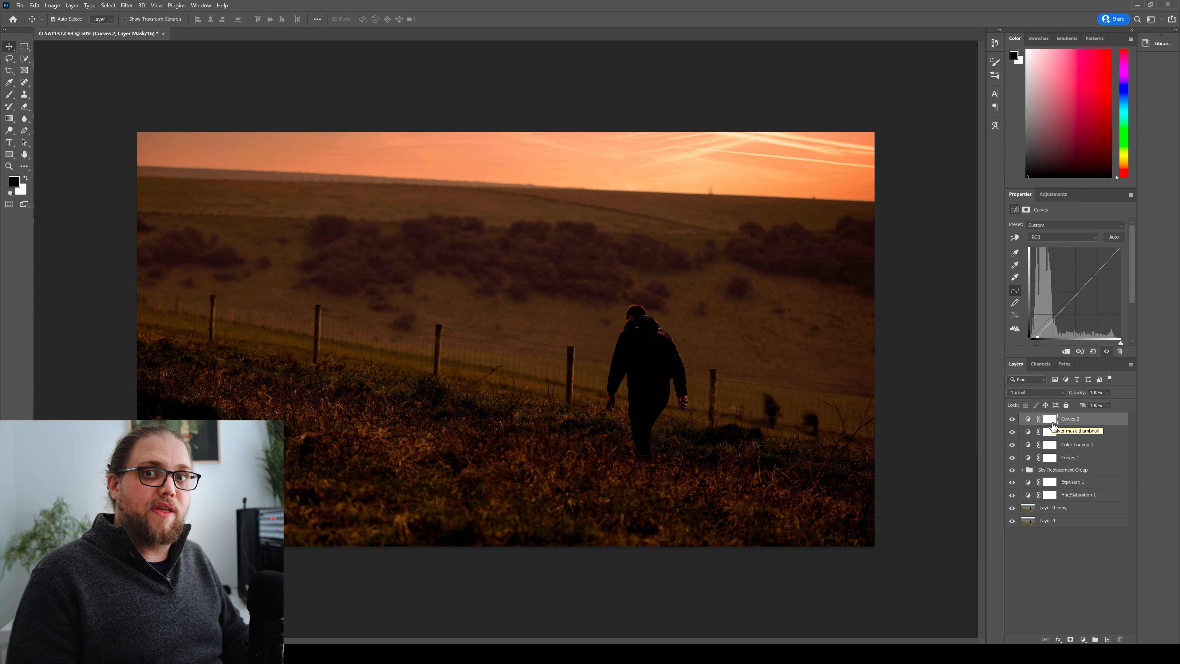
key("ctrl+i")
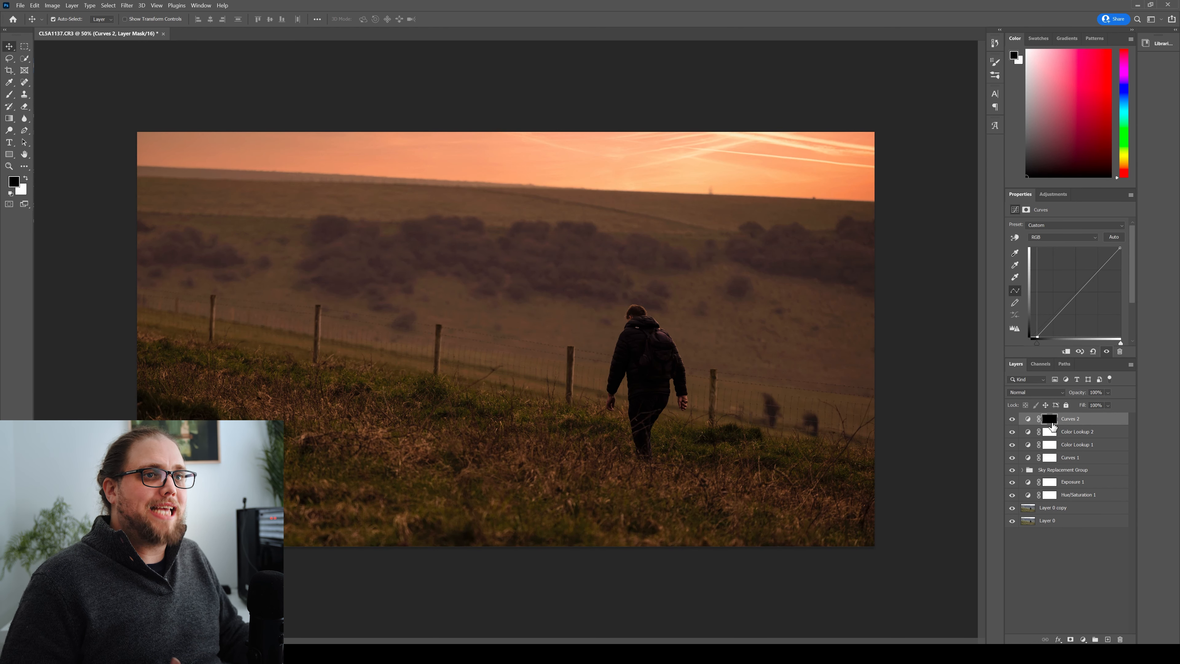
- Paint white on the Curves 2 mask with a large soft brush at 20% flow to reveal the darkening over the hillside and foreground grass
left_click(10, 99)
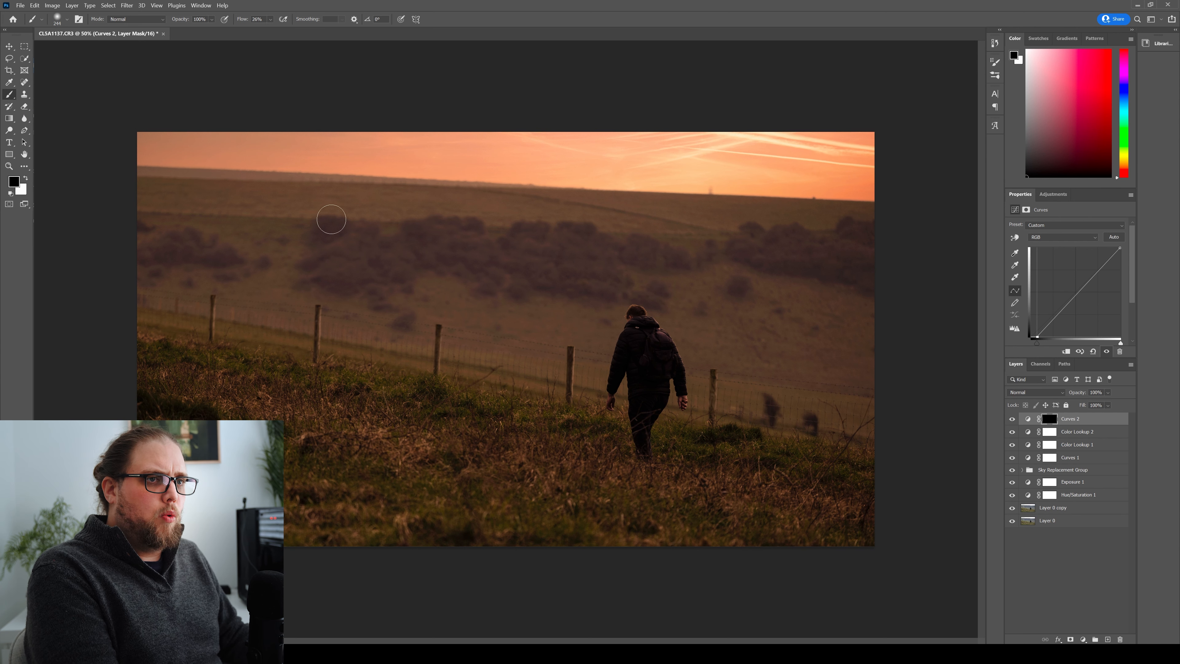
key("x")
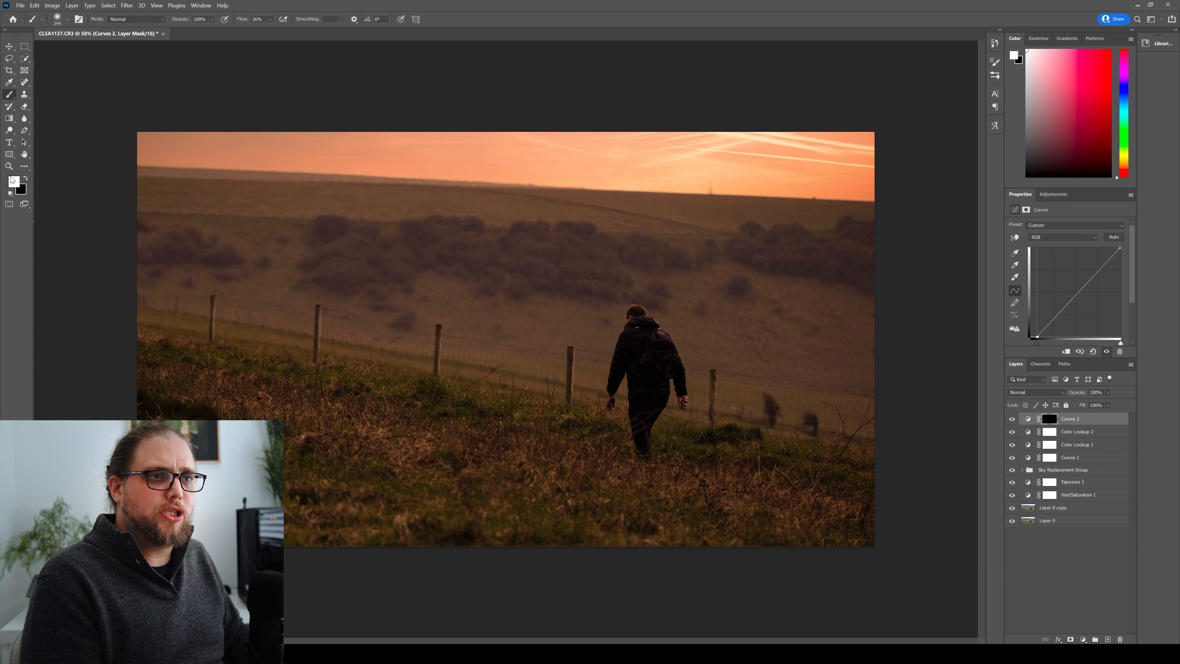
left_click_drag(263, 283, 338, 279)
left_click_drag(242, 20, 242, 22)
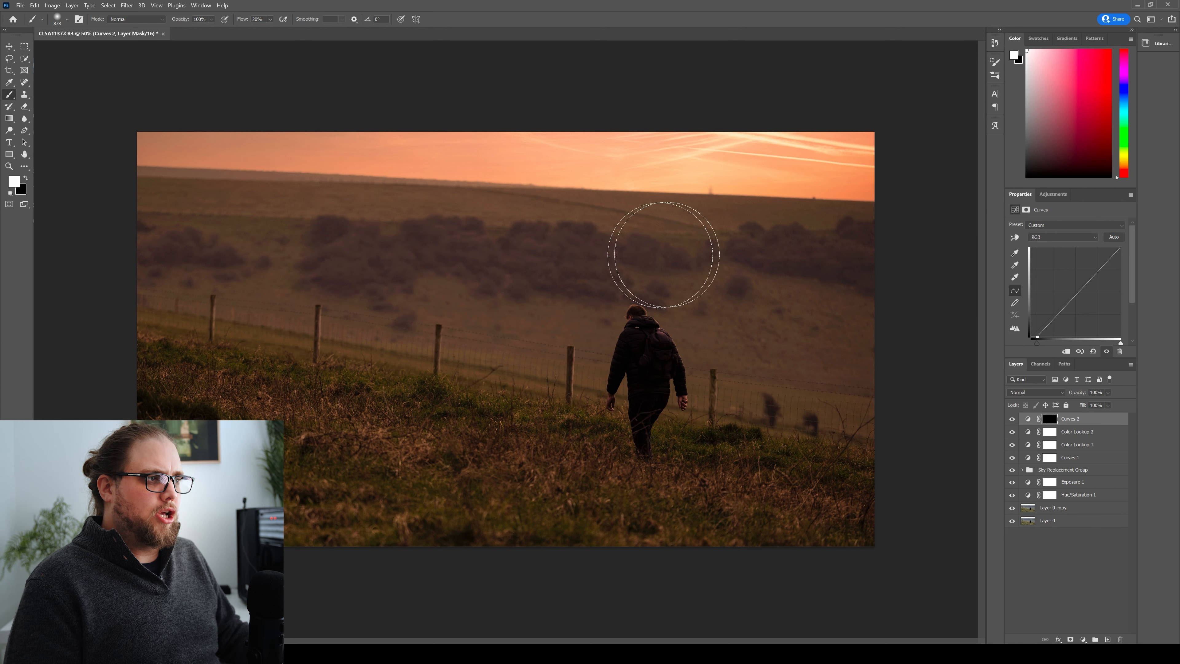
mouse_move(816, 256)
left_mouse_down()
mouse_move(680, 245)
mouse_move(941, 253)
mouse_move(327, 229)
mouse_move(916, 282)
mouse_move(845, 384)
mouse_move(714, 323)
mouse_move(868, 357)
mouse_move(857, 402)
left_mouse_up()
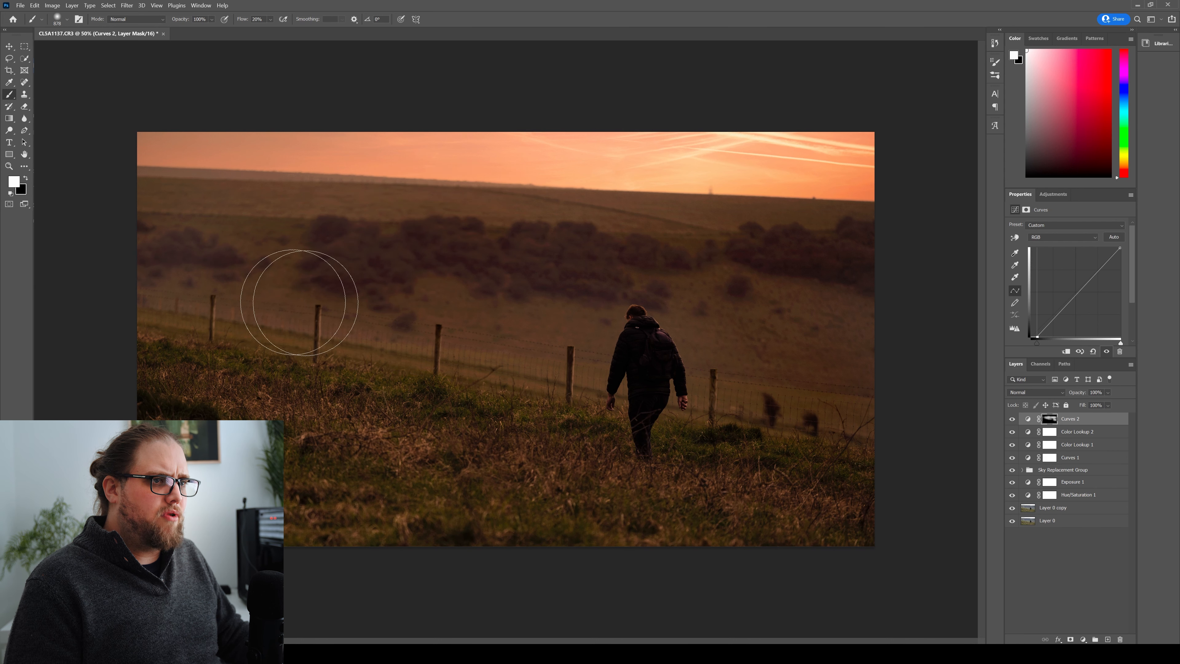
right_click(379, 371, "alt")
mouse_move(335, 372)
left_mouse_down()
mouse_move(254, 363)
mouse_move(186, 384)
left_mouse_up()
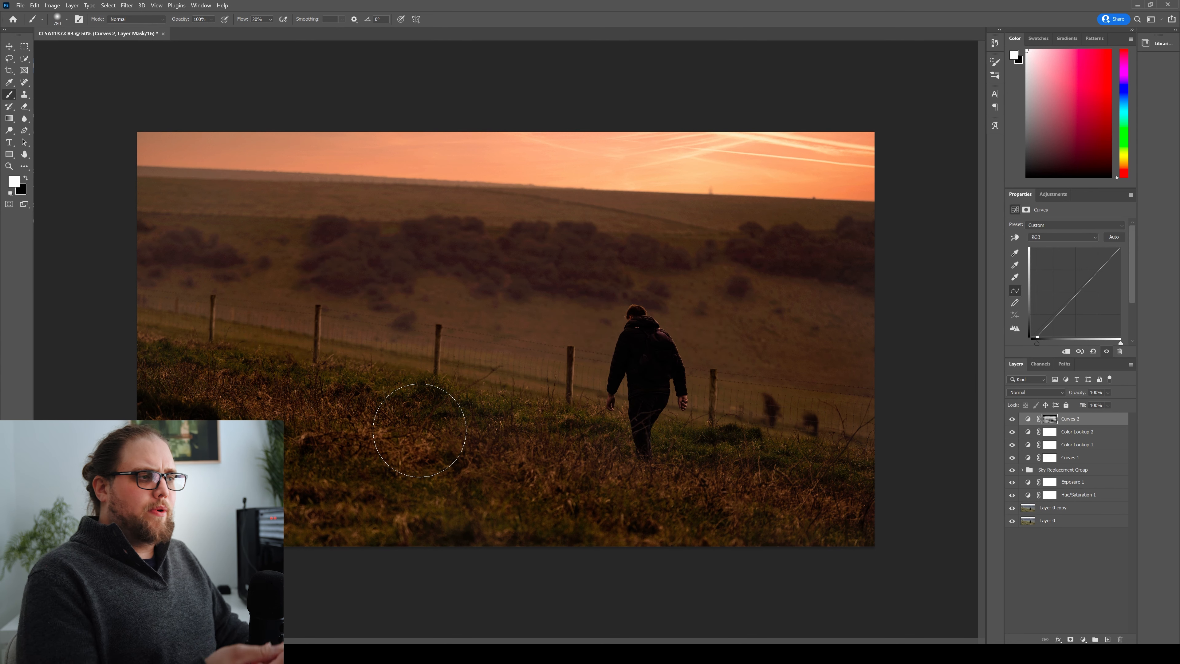
- Add a third Curves adjustment on top, pull its white point inward, lift the black point slightly, and invert its mask to black
left_click(1084, 639)
left_click(1093, 519)
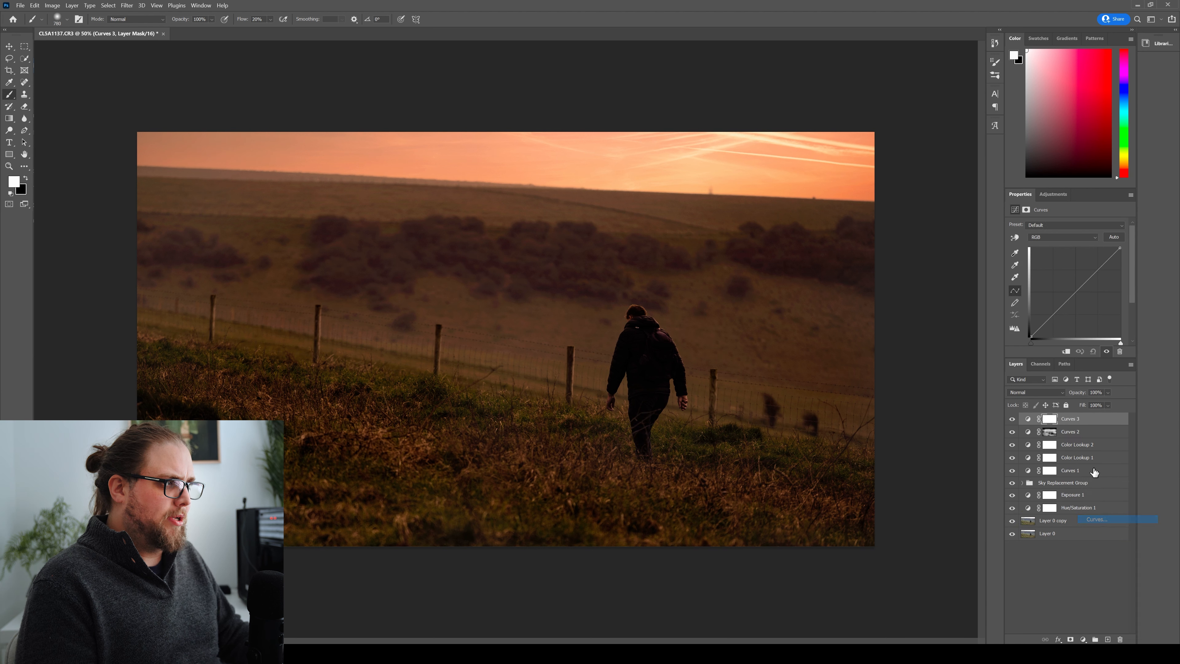
left_click_drag(1119, 247, 1113, 246)
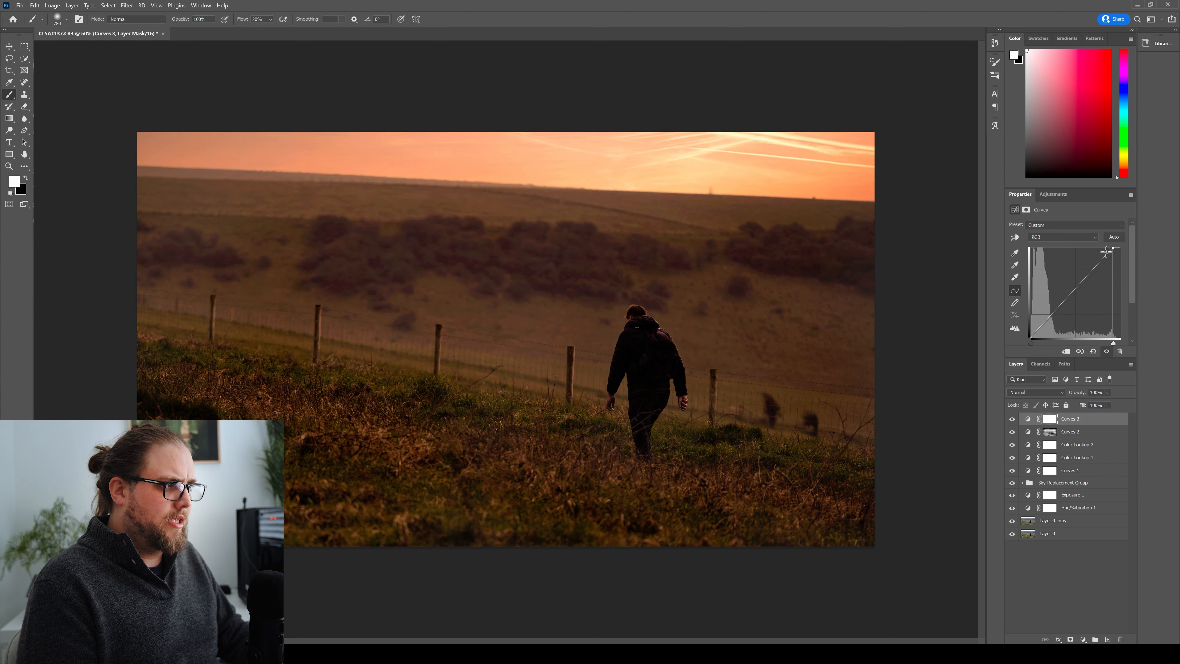
left_click_drag(1031, 335, 1028, 332)
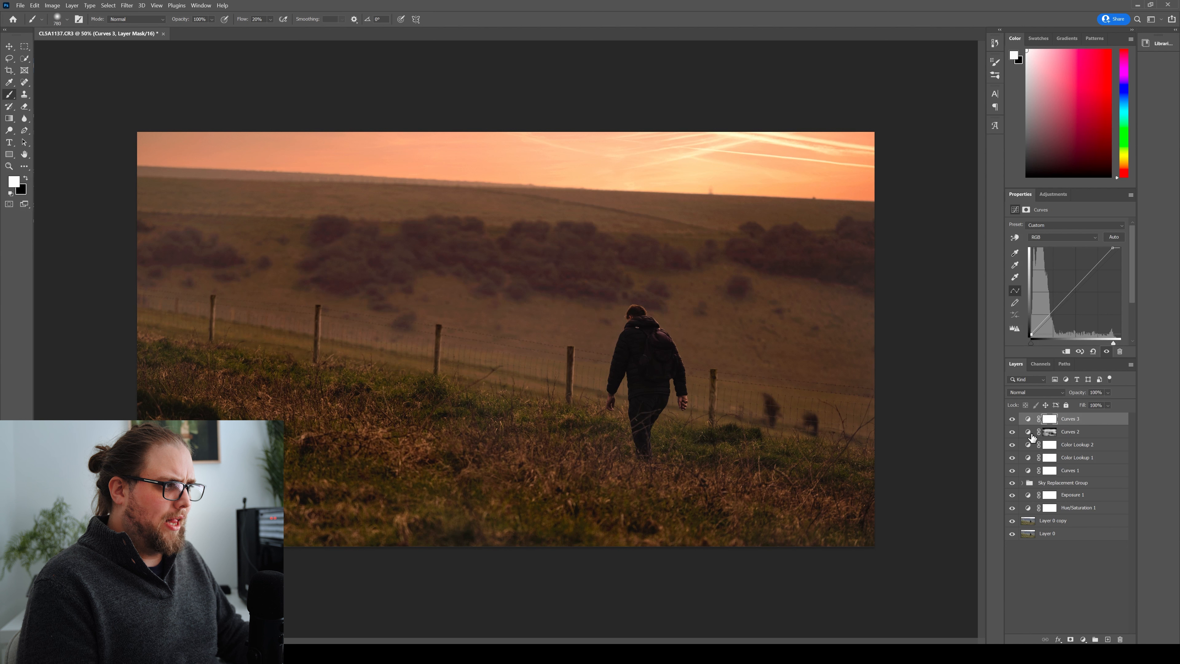
key("ctrl+i")
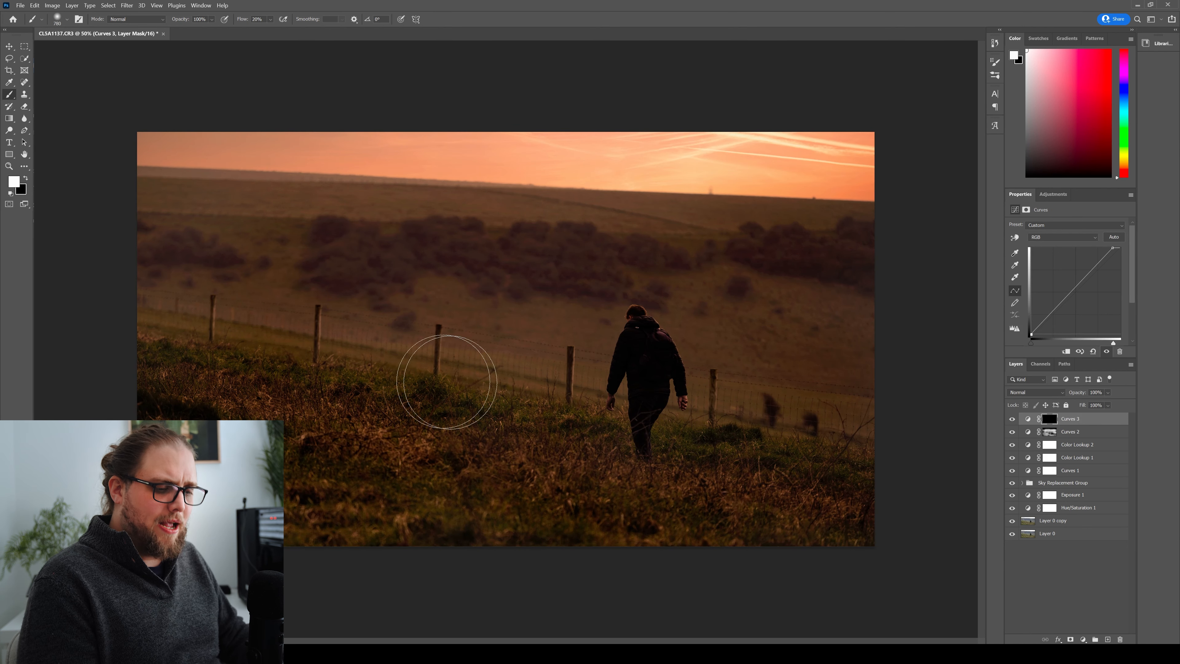
- Paint white over the walker on the Curves 3 mask with a smaller brush, and compare the adjustment on and off
left_click_drag(640, 343, 581, 338)
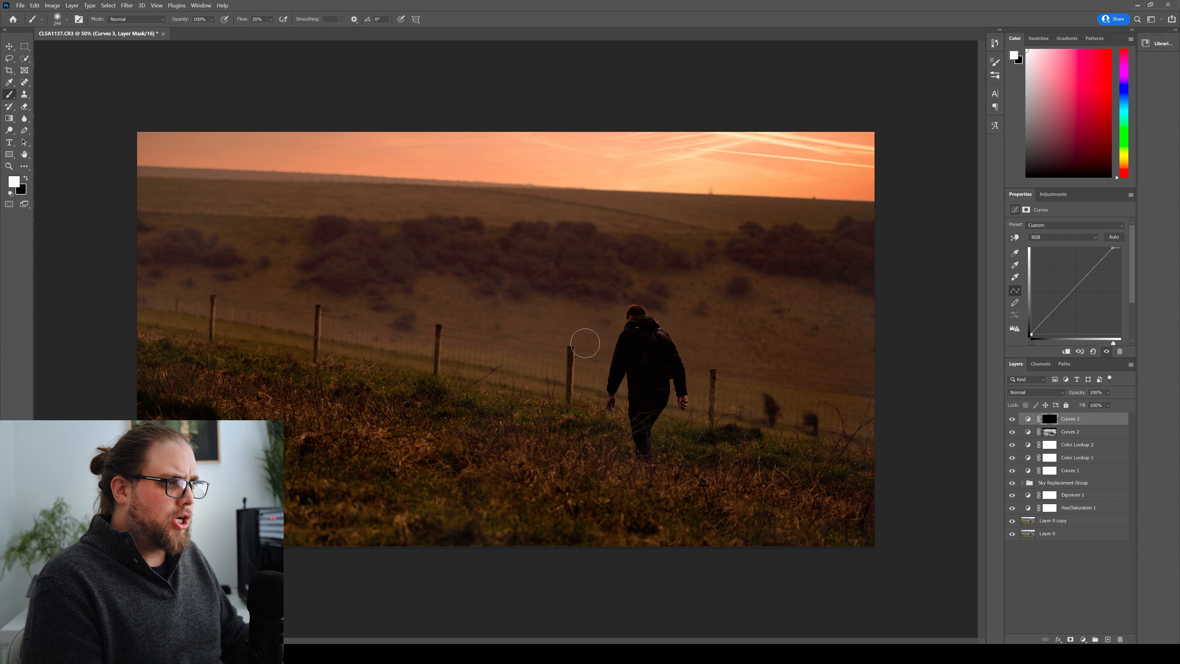
mouse_move(668, 359)
left_mouse_down()
mouse_move(657, 393)
mouse_move(643, 337)
mouse_move(645, 389)
mouse_move(656, 364)
mouse_move(646, 421)
mouse_move(663, 374)
mouse_move(647, 337)
mouse_move(636, 380)
mouse_move(635, 344)
mouse_move(671, 372)
mouse_move(652, 377)
mouse_move(655, 418)
mouse_move(631, 338)
mouse_move(621, 367)
mouse_move(634, 314)
mouse_move(660, 385)
mouse_move(645, 418)
left_mouse_up()
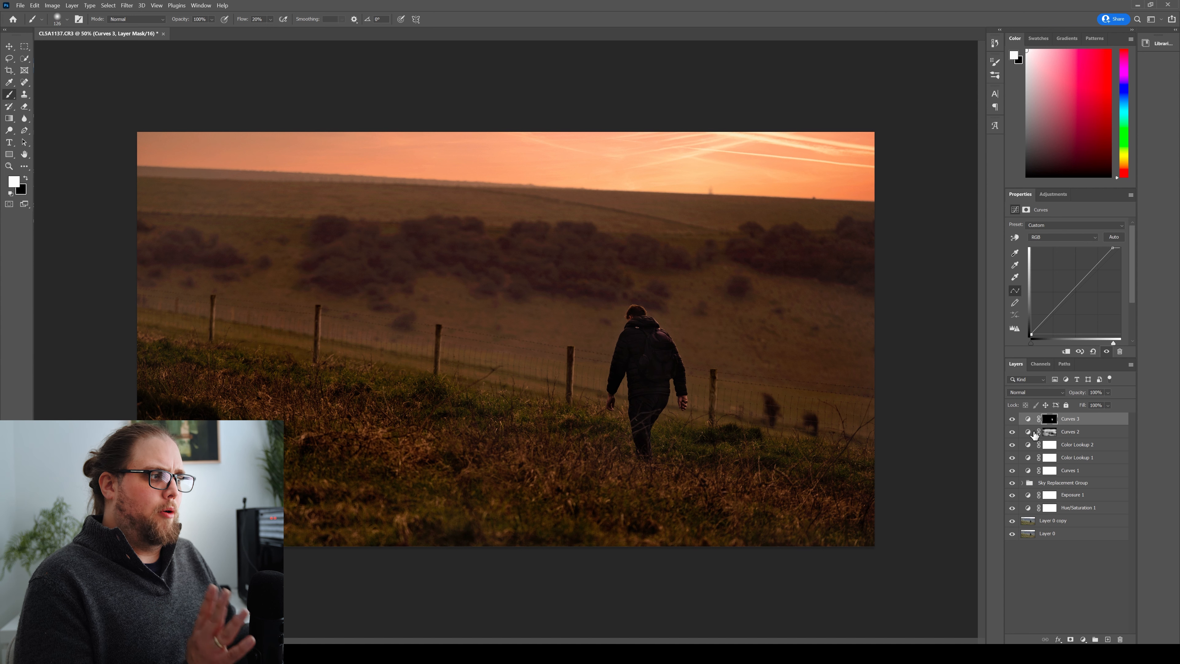
left_click(1013, 419)
left_click(1013, 420)
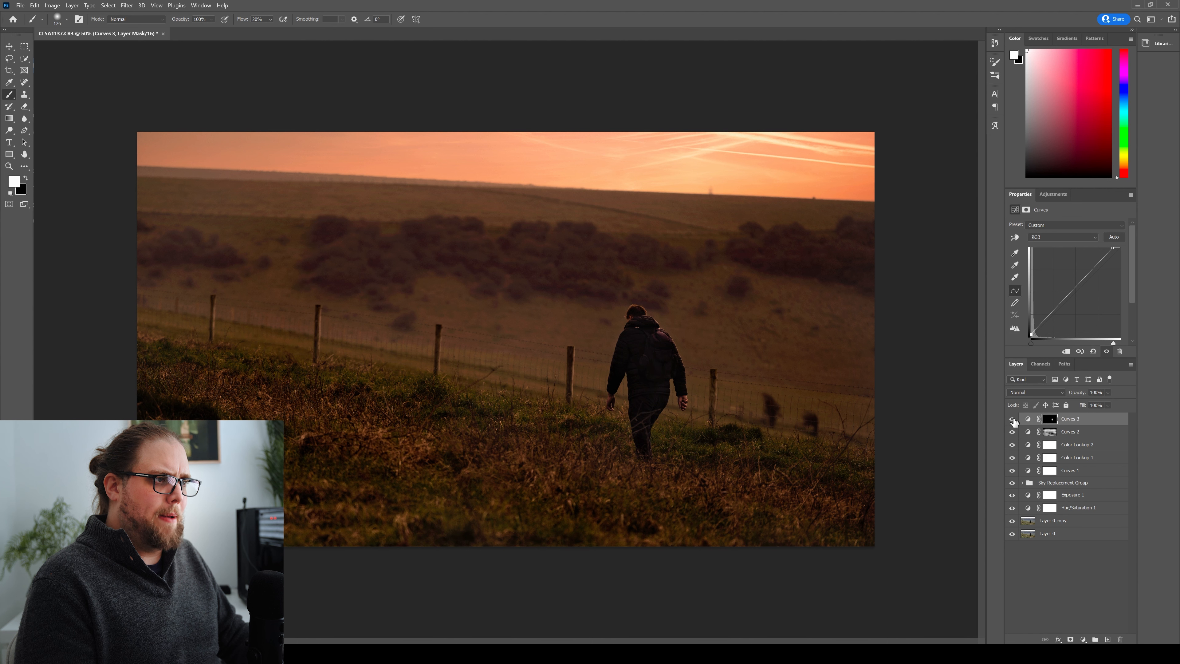
left_click(1013, 420)
left_click(1013, 420)
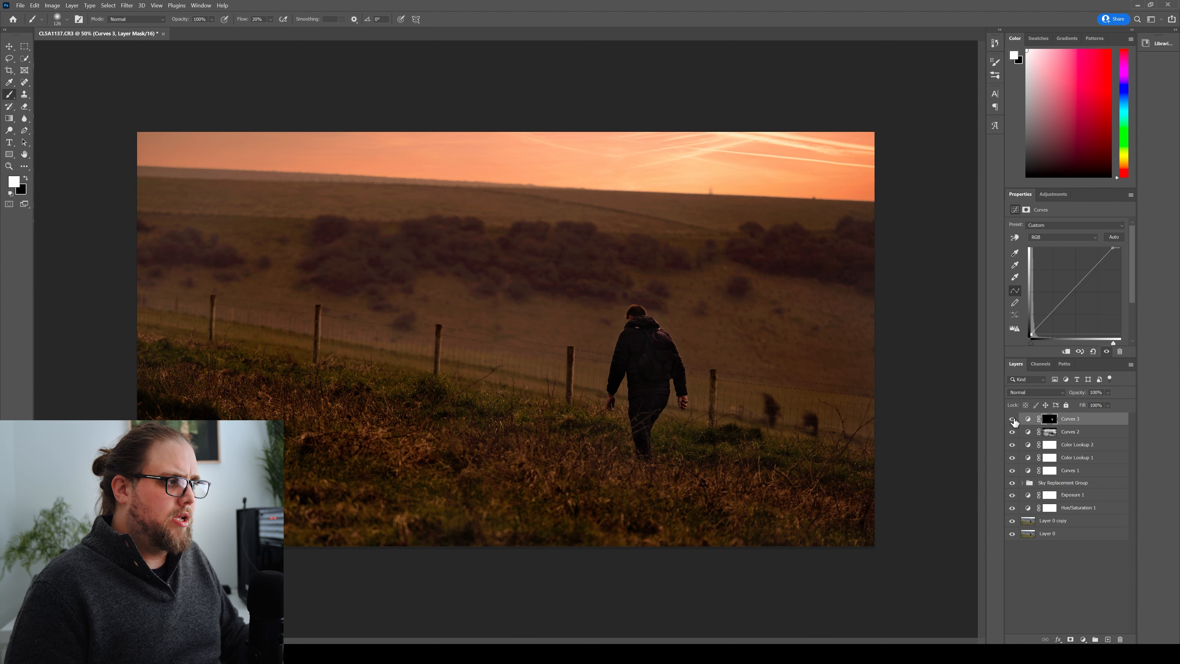
- Stamp all visible layers into a new merged layer at the top of the stack and open Neural Filters on it
left_click(1060, 584)
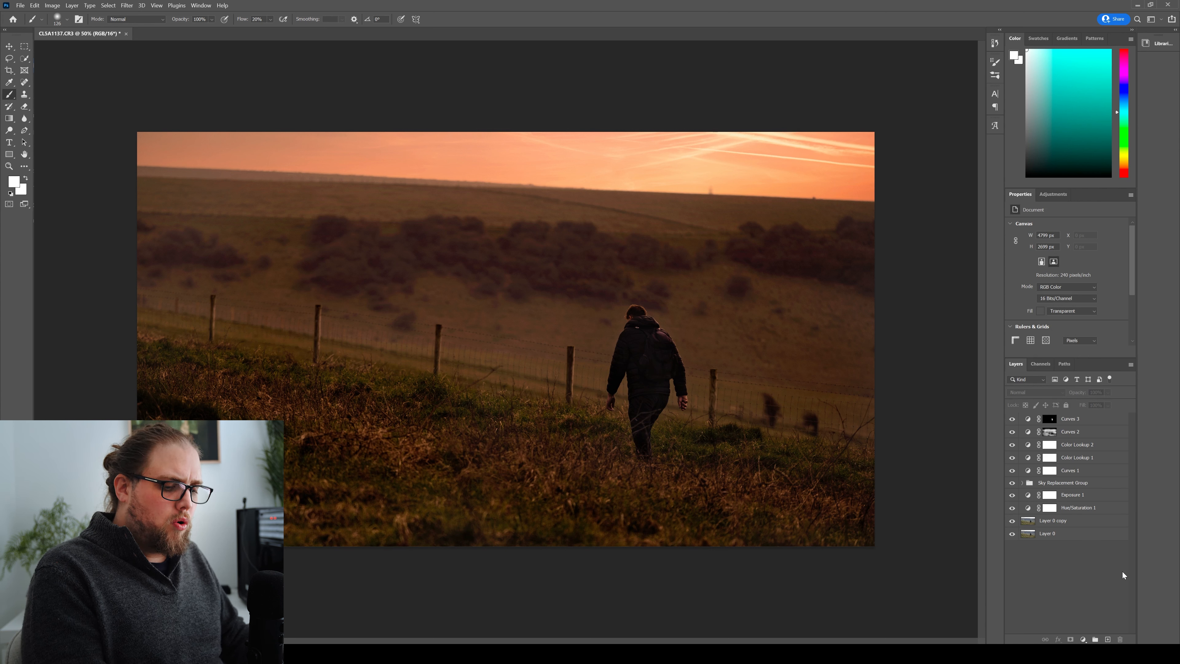
key("ctrl+shift+alt+e")
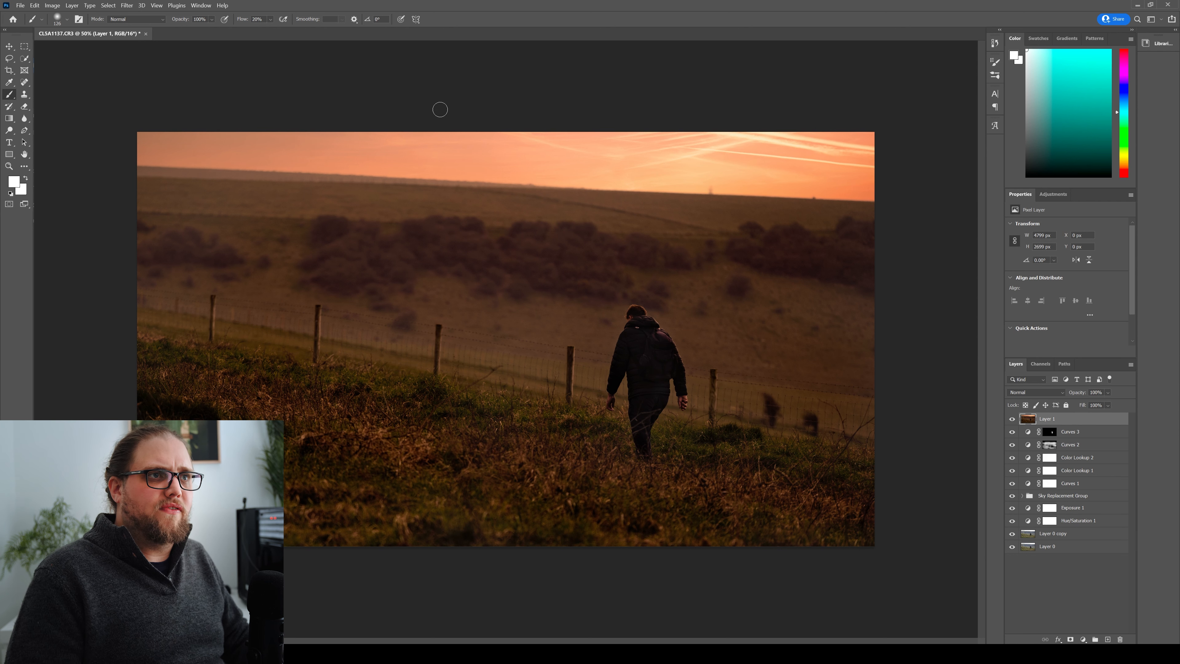
left_click(126, 5)
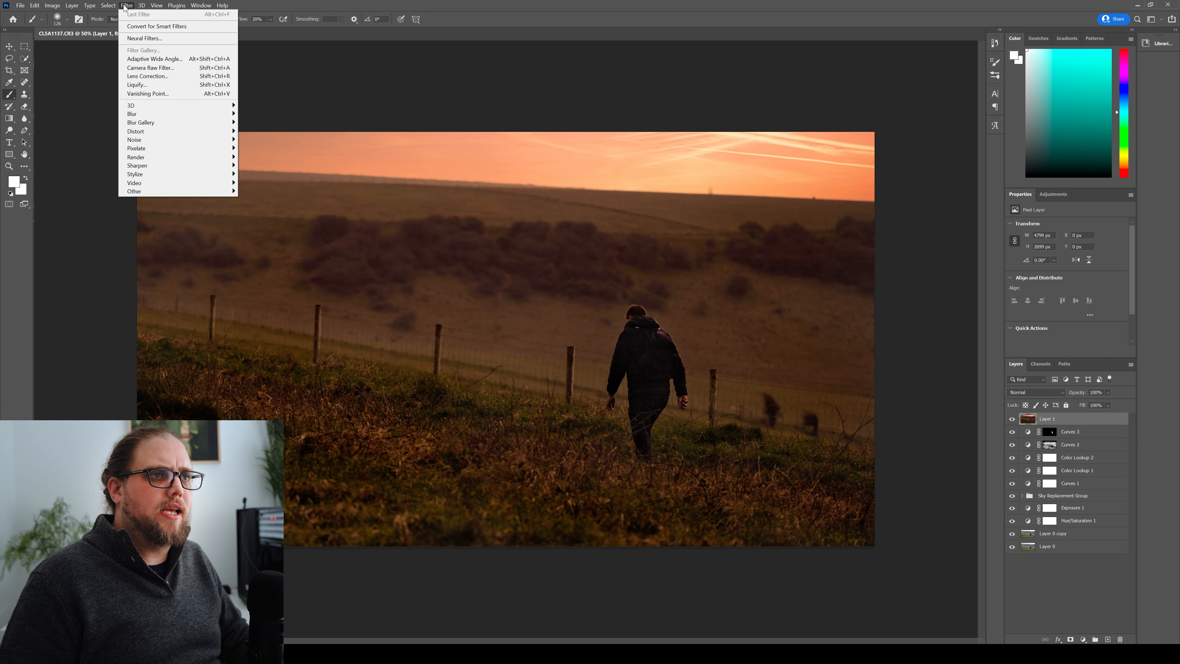
left_click(143, 39)
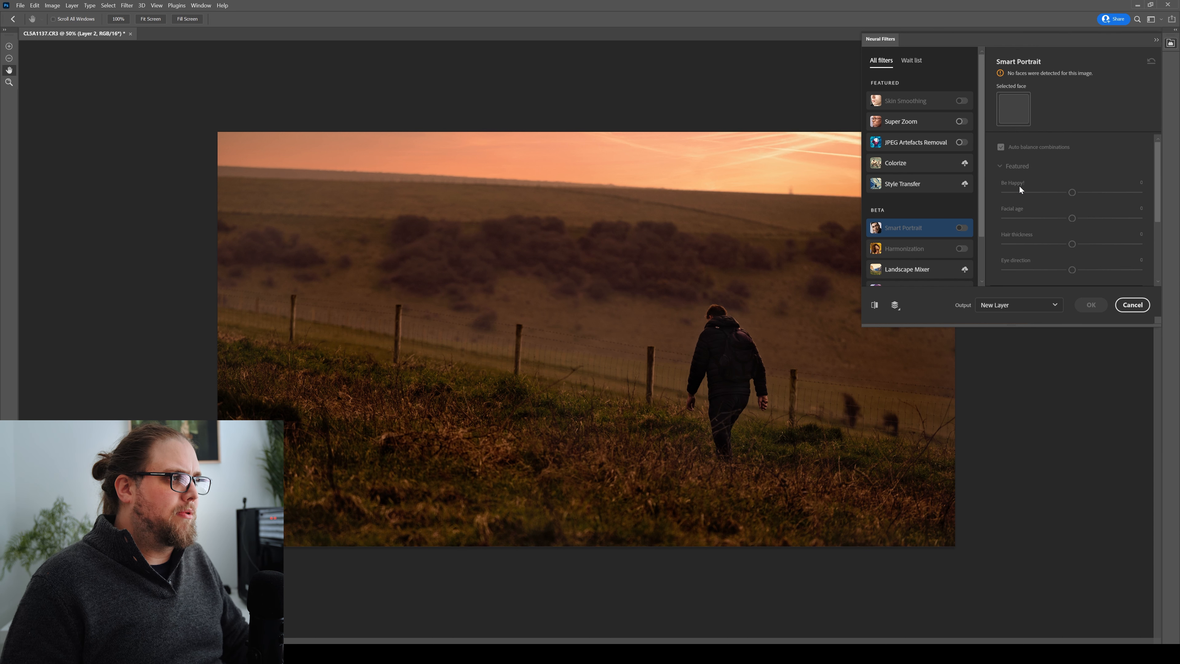
- Enable the Depth Blur neural filter with Focus subject turned on
scroll(969, 204, "down", 2)
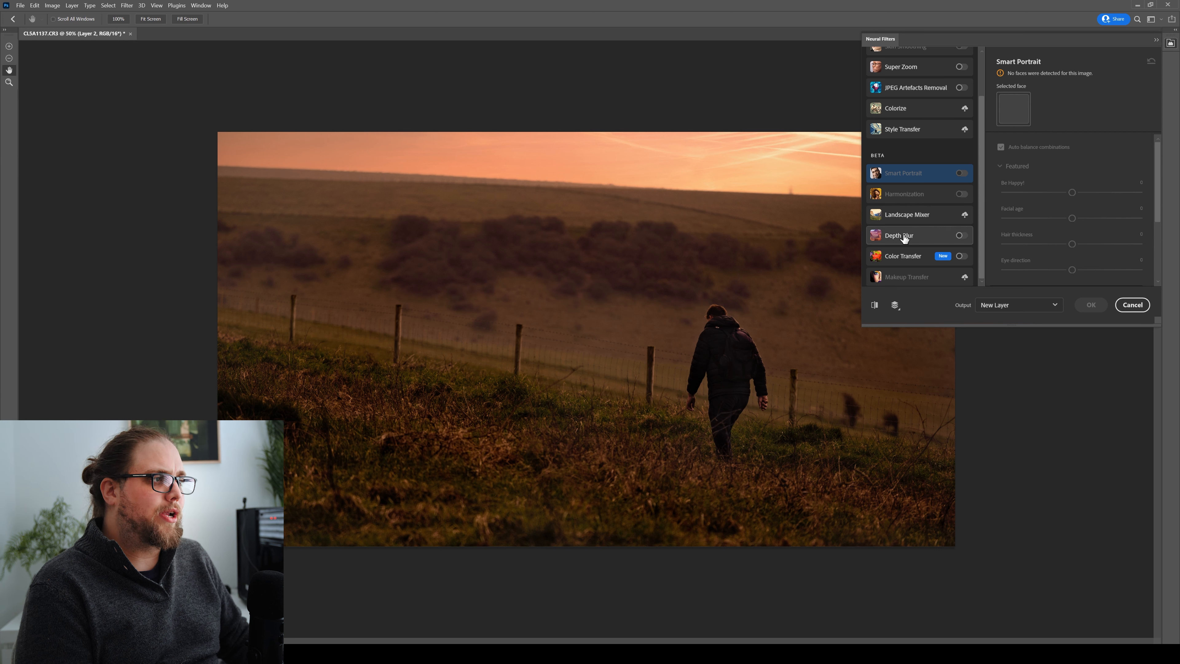
left_click(961, 236)
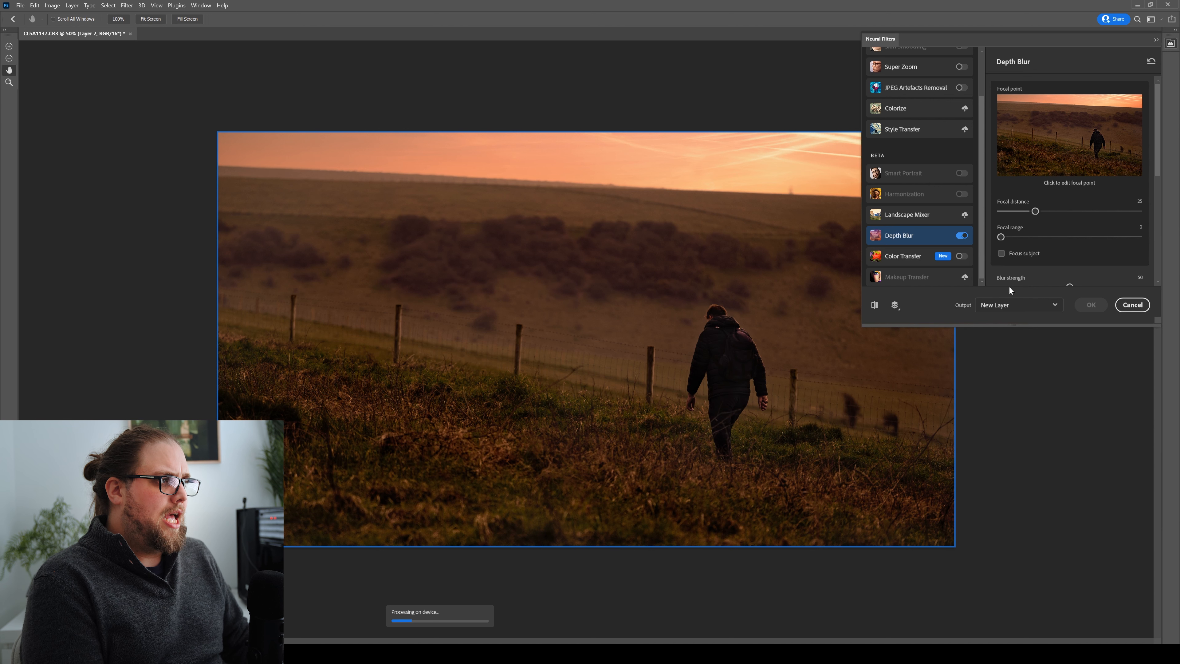
left_click(1001, 253)
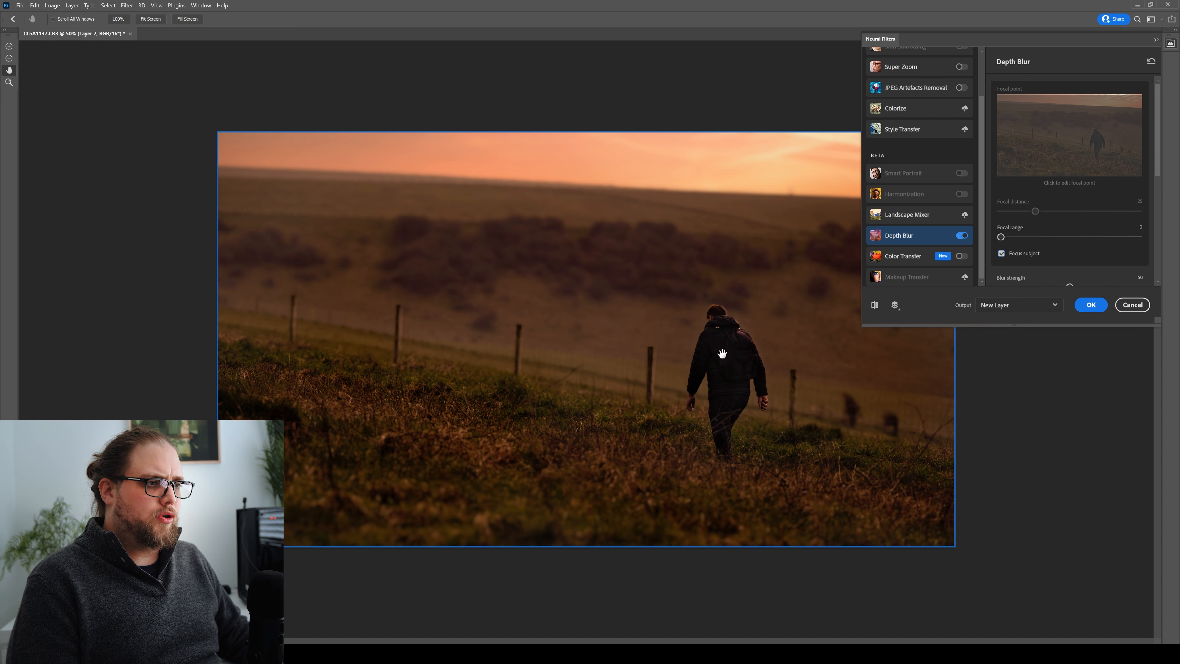
- Set the Depth Blur strength to 60 and haze to about 15, and apply the filter as a new layer
scroll(1127, 241, "down", 2)
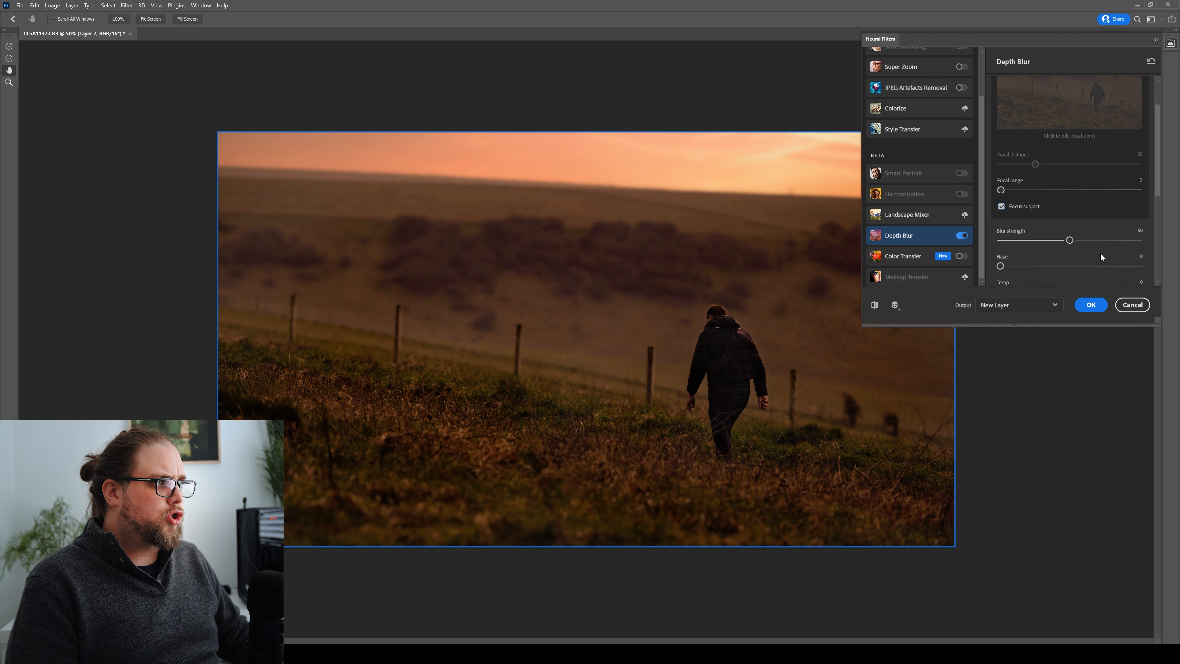
scroll(1101, 251, "down", 2)
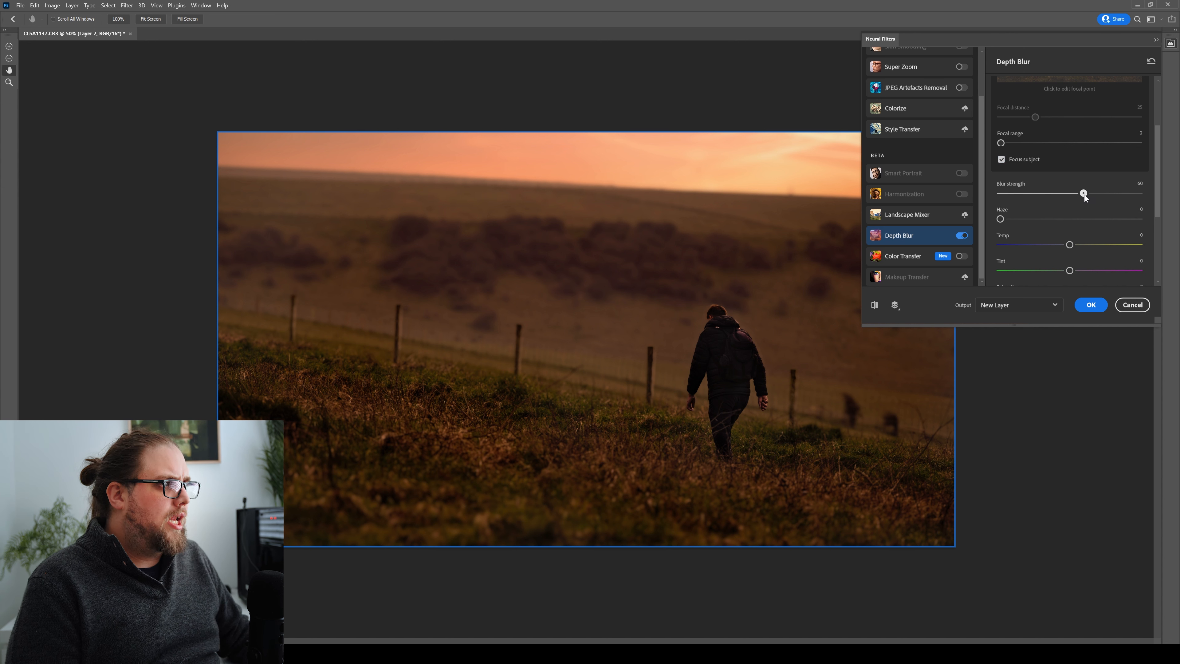
left_click(1084, 194)
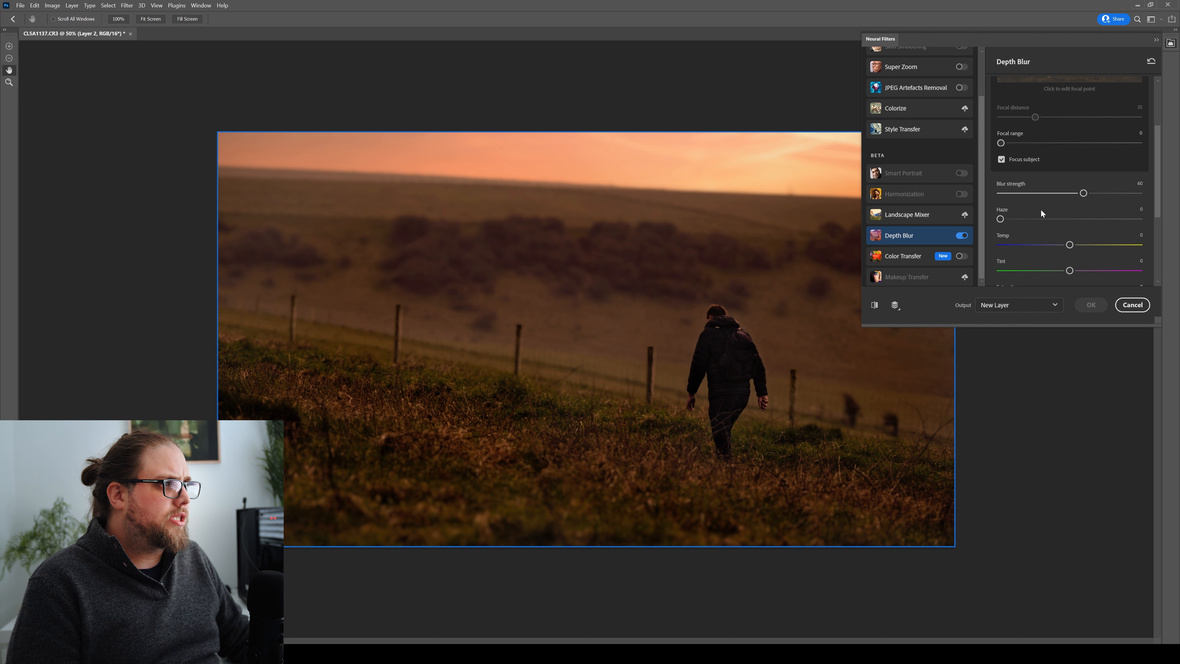
left_click(1019, 222)
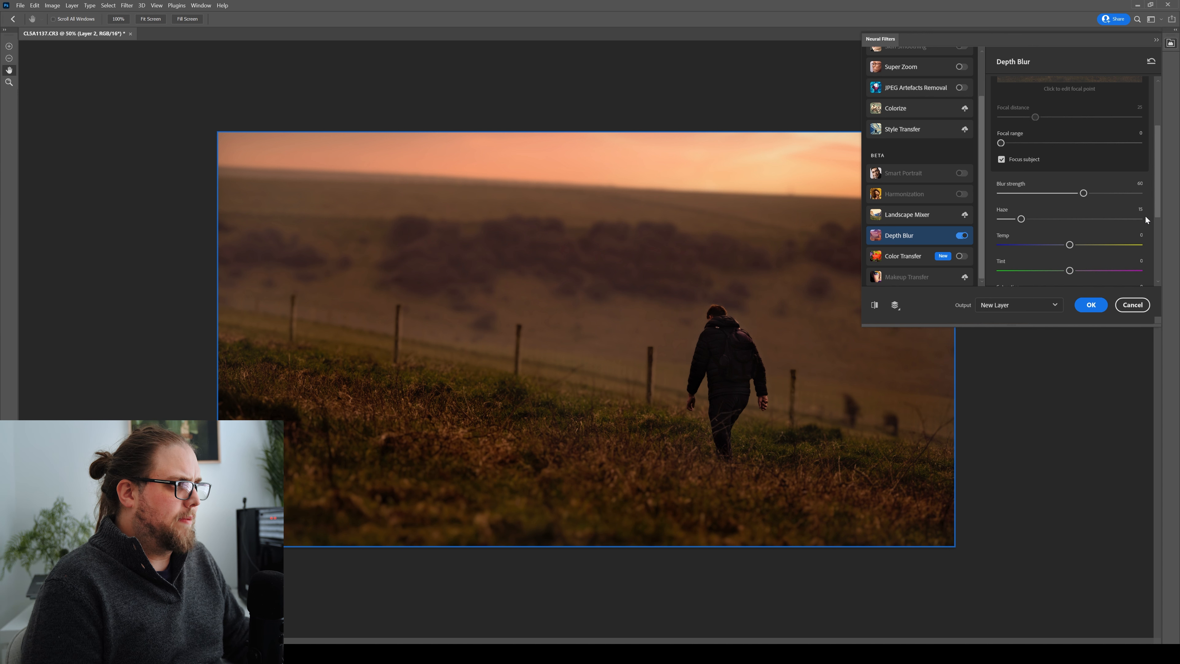
left_click_drag(1159, 211, 1164, 280)
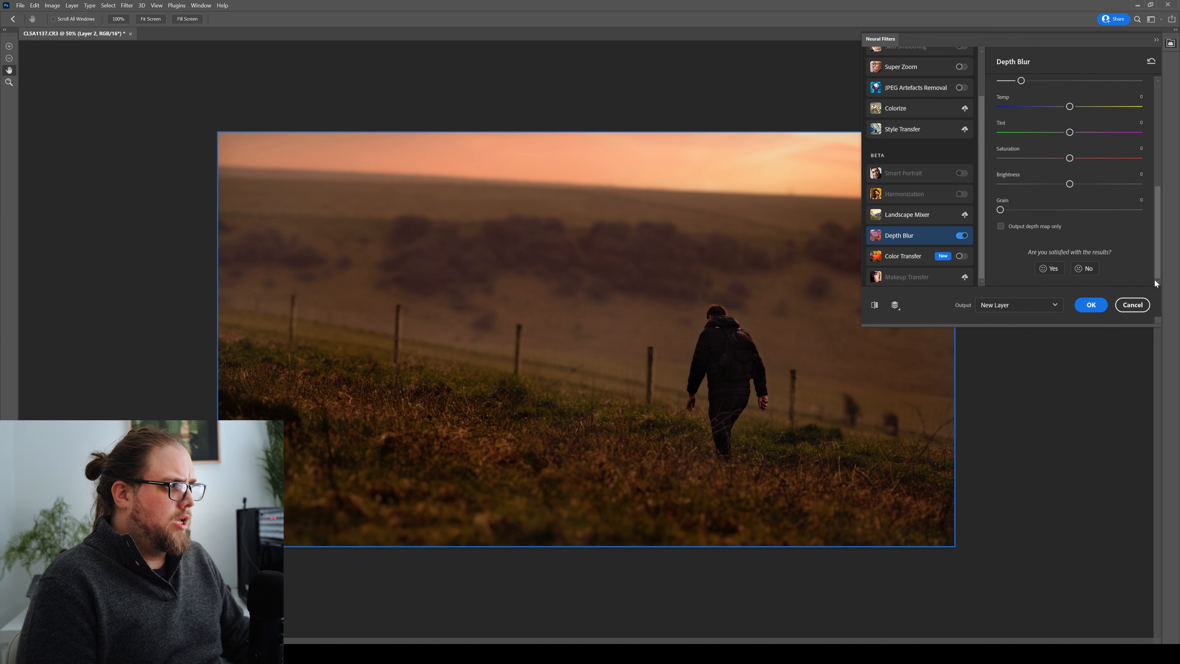
left_click(1099, 306)
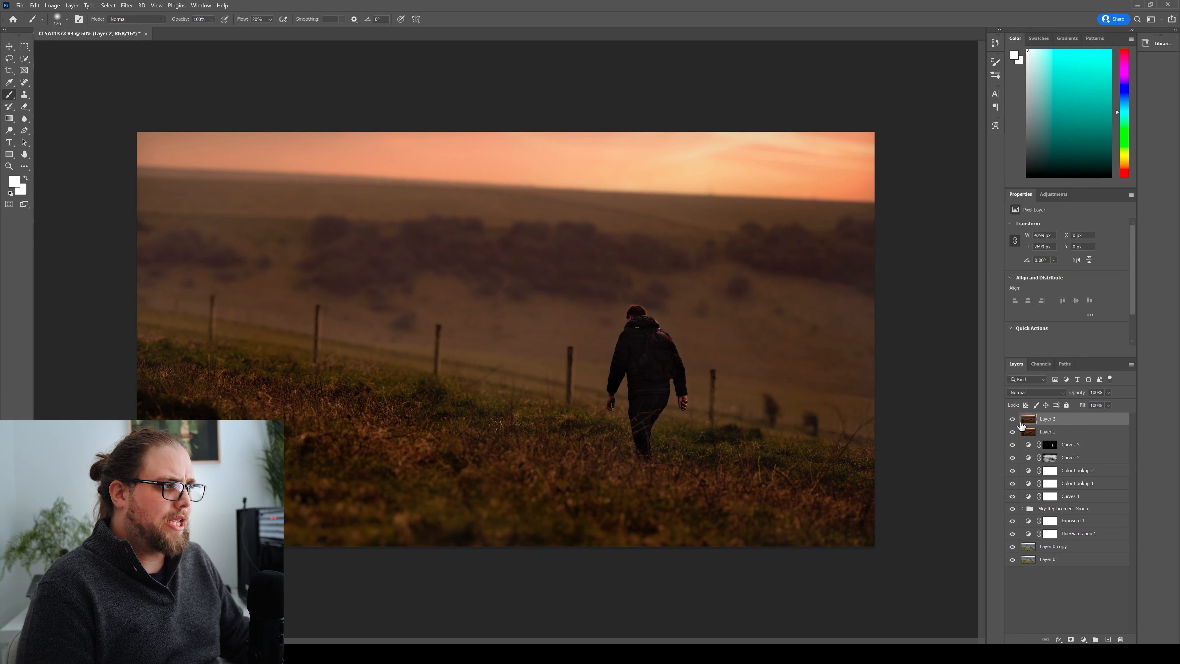
- Compare the image with the Depth Blur layer shown and hidden
left_click(1013, 420)
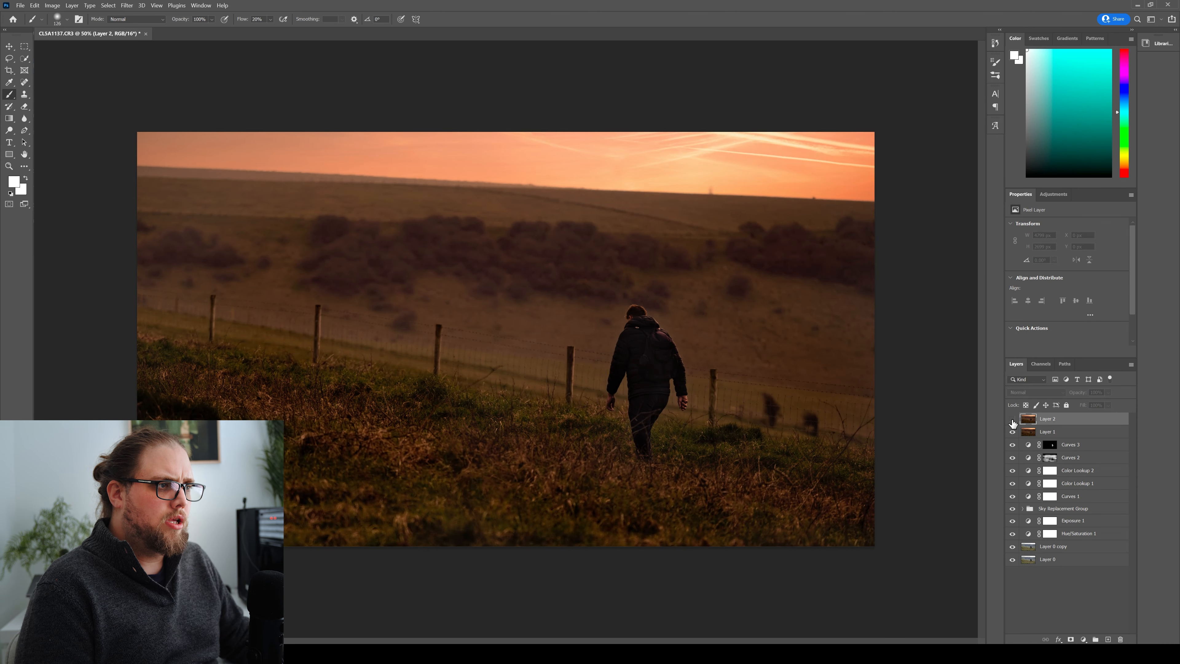
left_click(1013, 420)
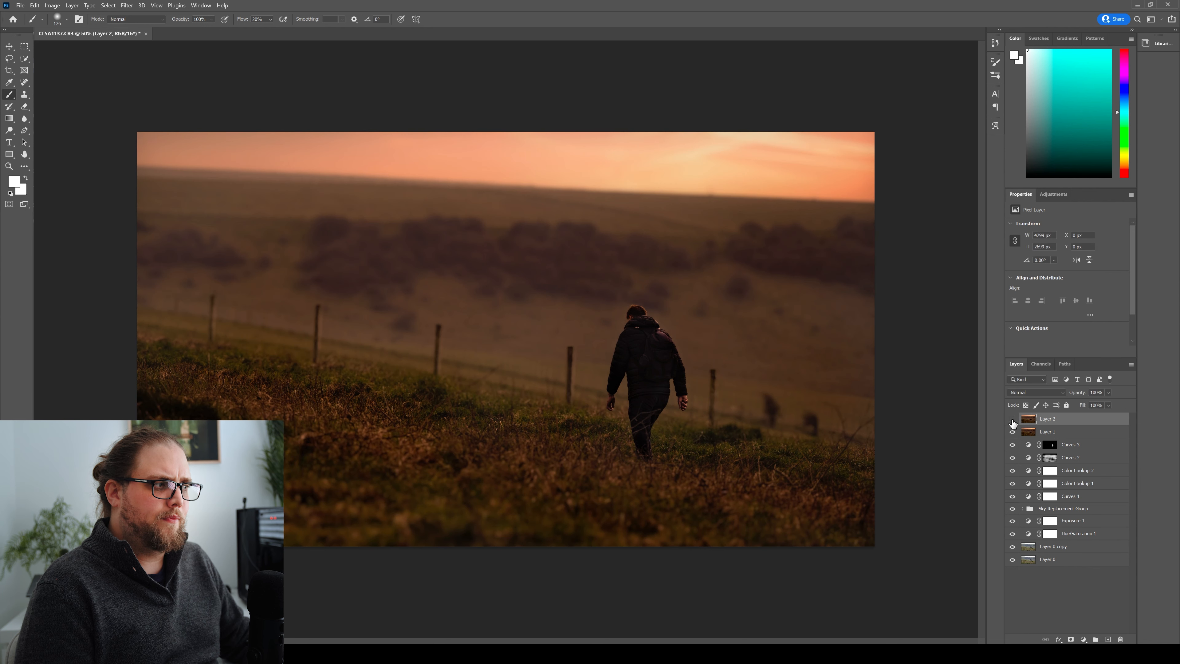
left_click(1013, 420)
left_click(1014, 420)
left_click(1013, 420)
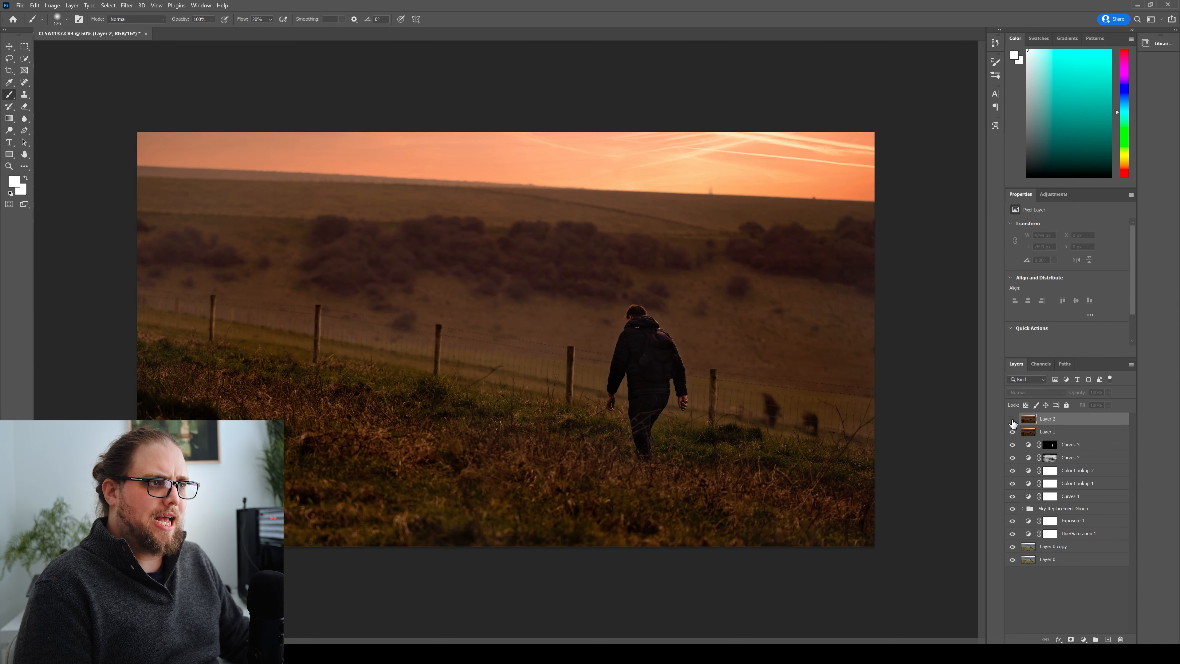
left_click(1014, 420)
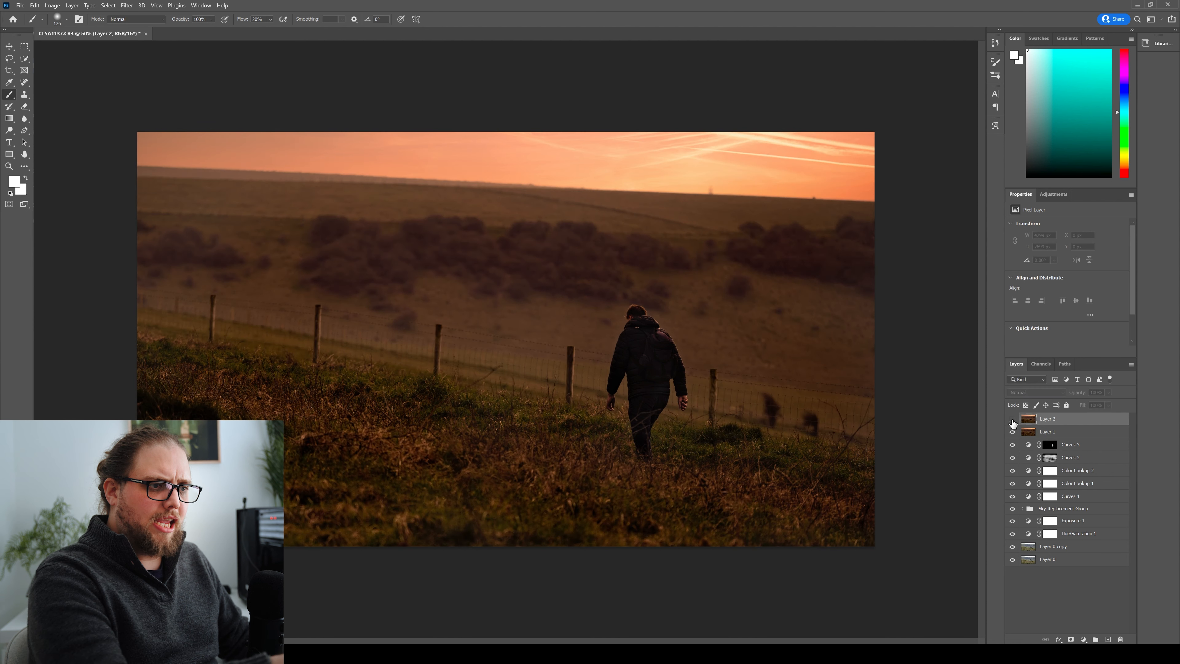
left_click(1013, 420)
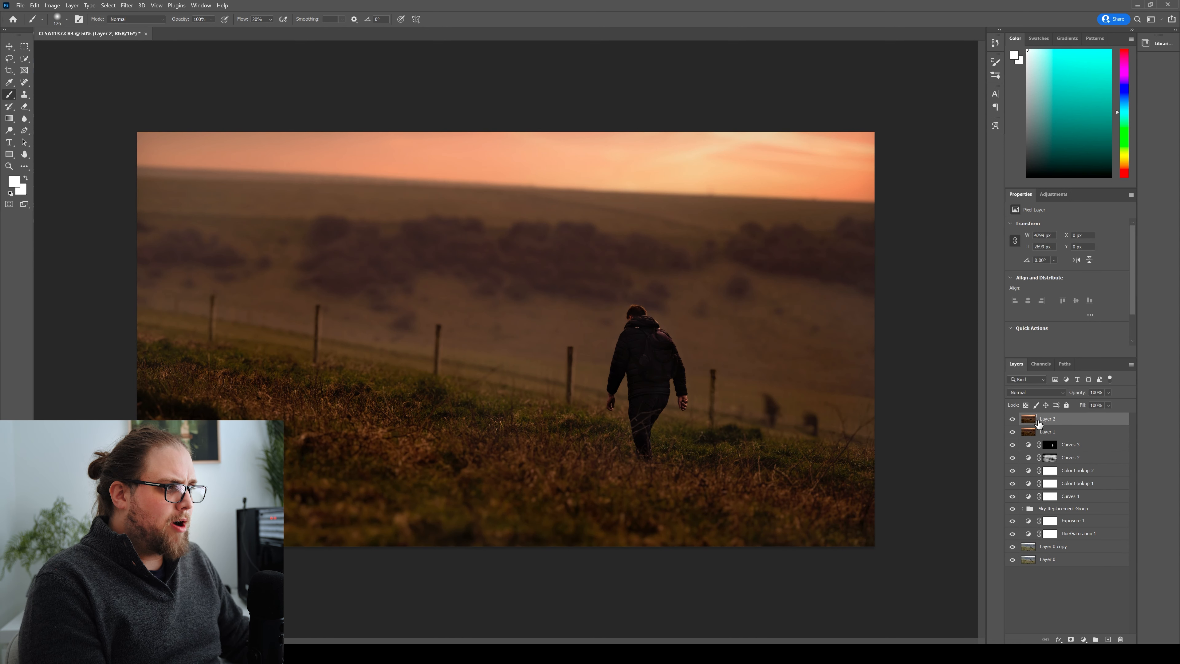
left_click(1014, 419)
left_click(1013, 419)
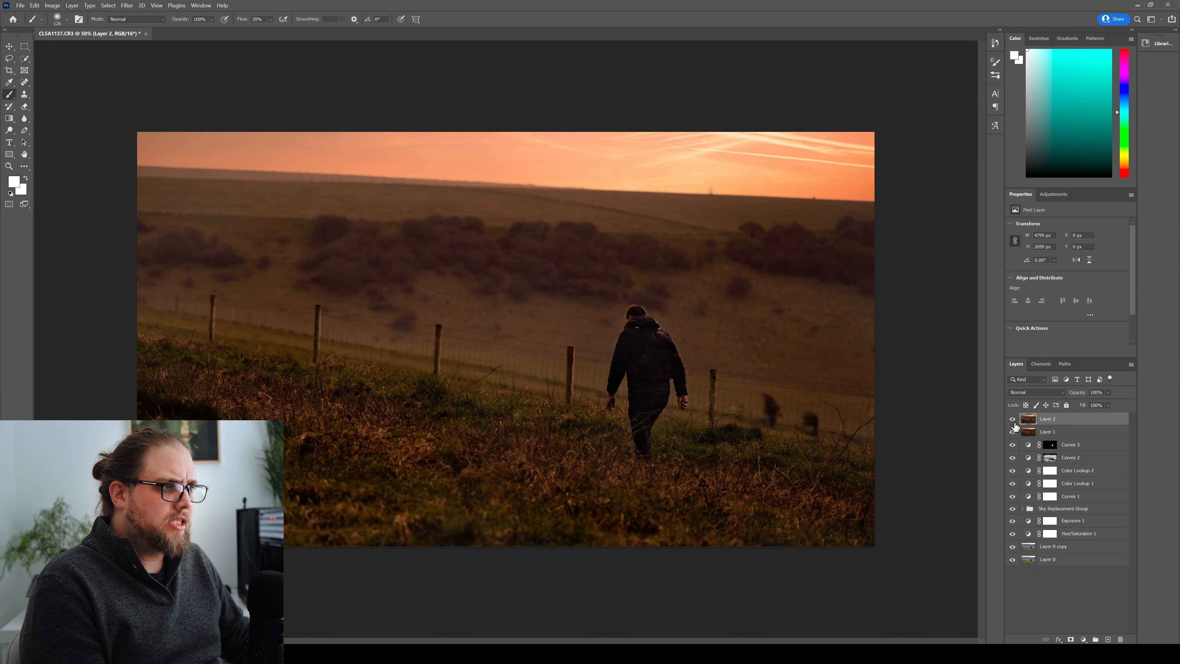
- Compare the edges around the walker's head with the Depth Blur layer shown and hidden
scroll(637, 311, "up", 2)
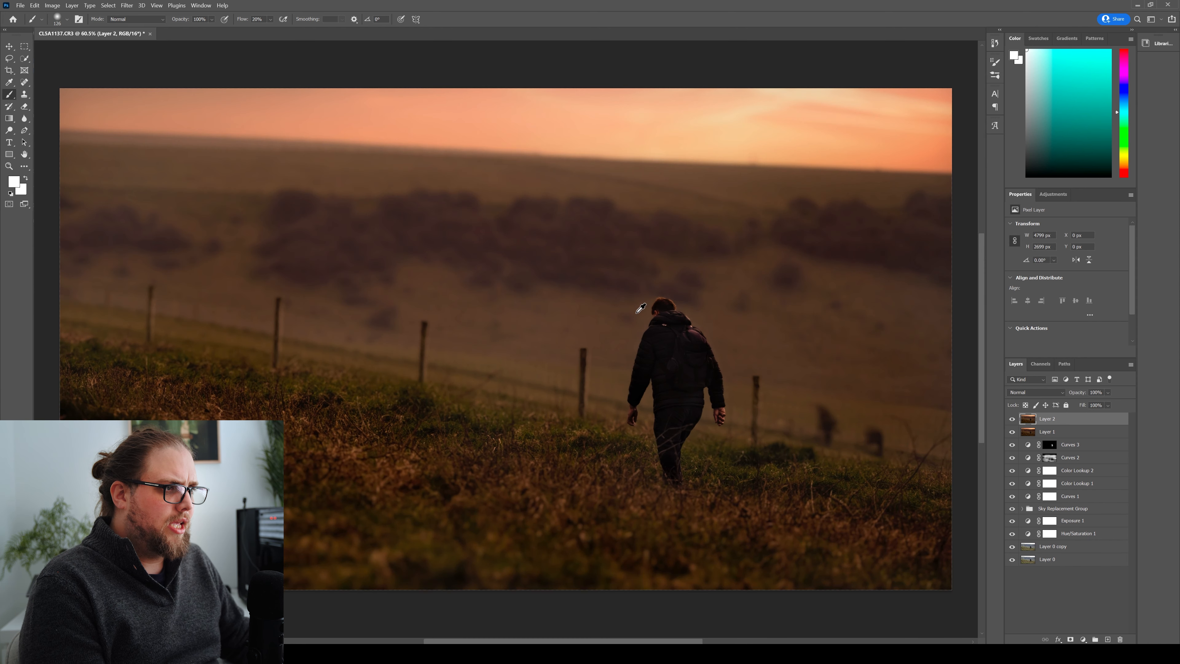
scroll(693, 286, "up", 2)
scroll(694, 296, "up", 2)
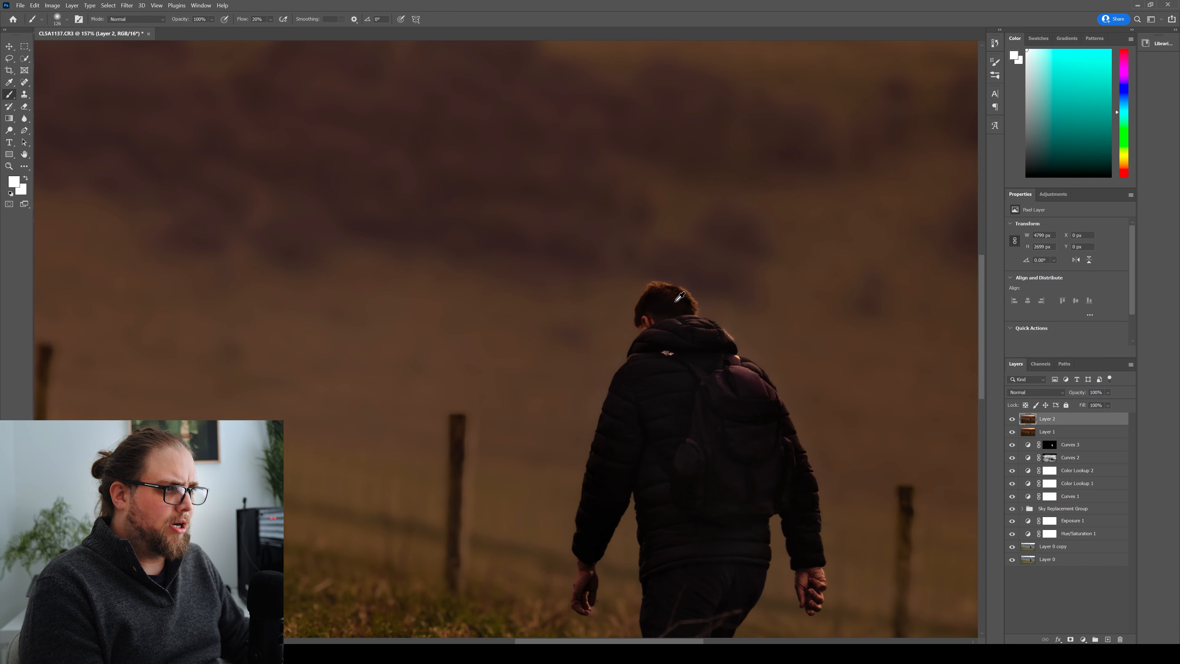
scroll(669, 300, "up", 5)
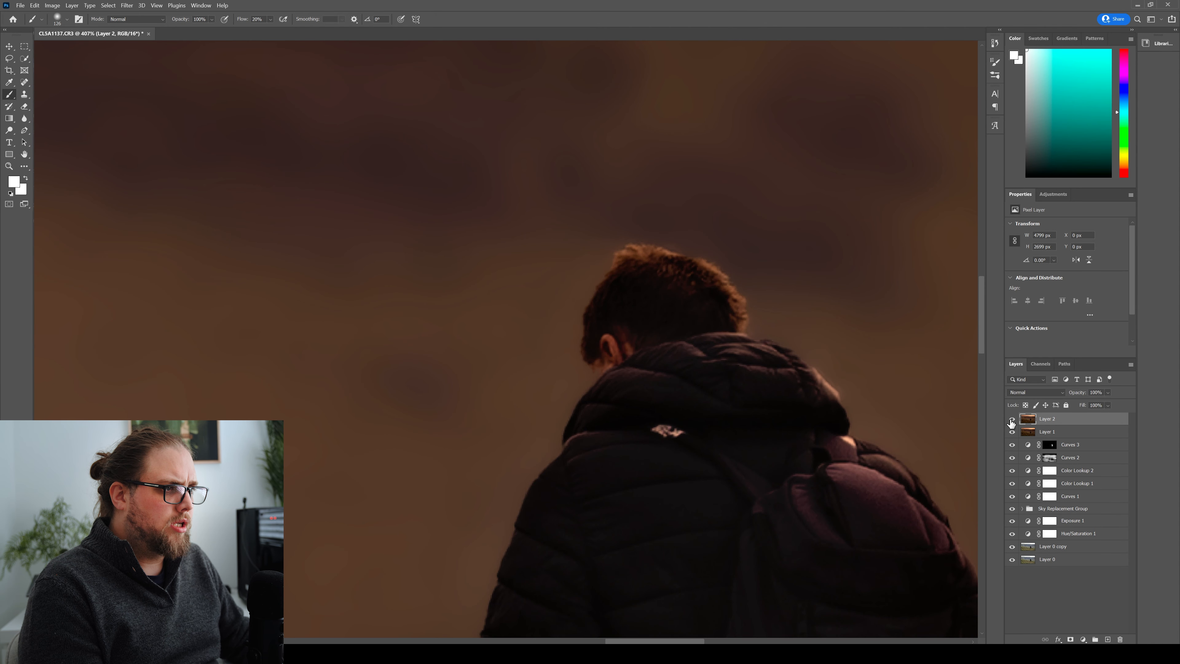
left_click(1013, 419)
left_click(1012, 421)
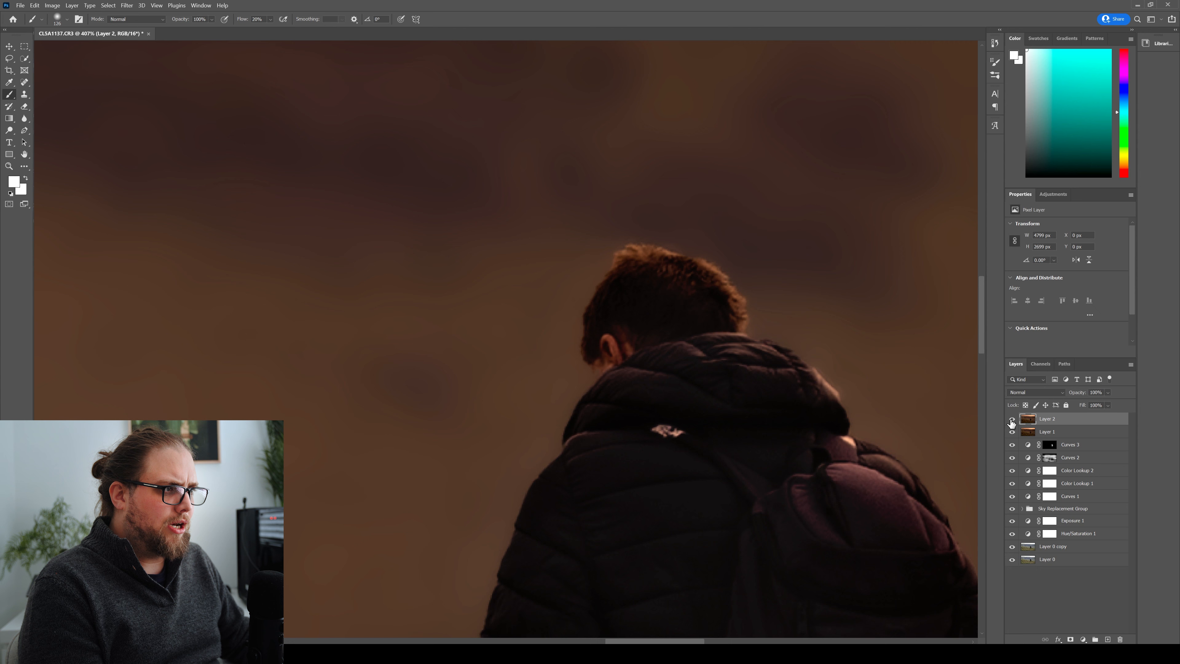
left_click(1012, 420)
left_click(1013, 421)
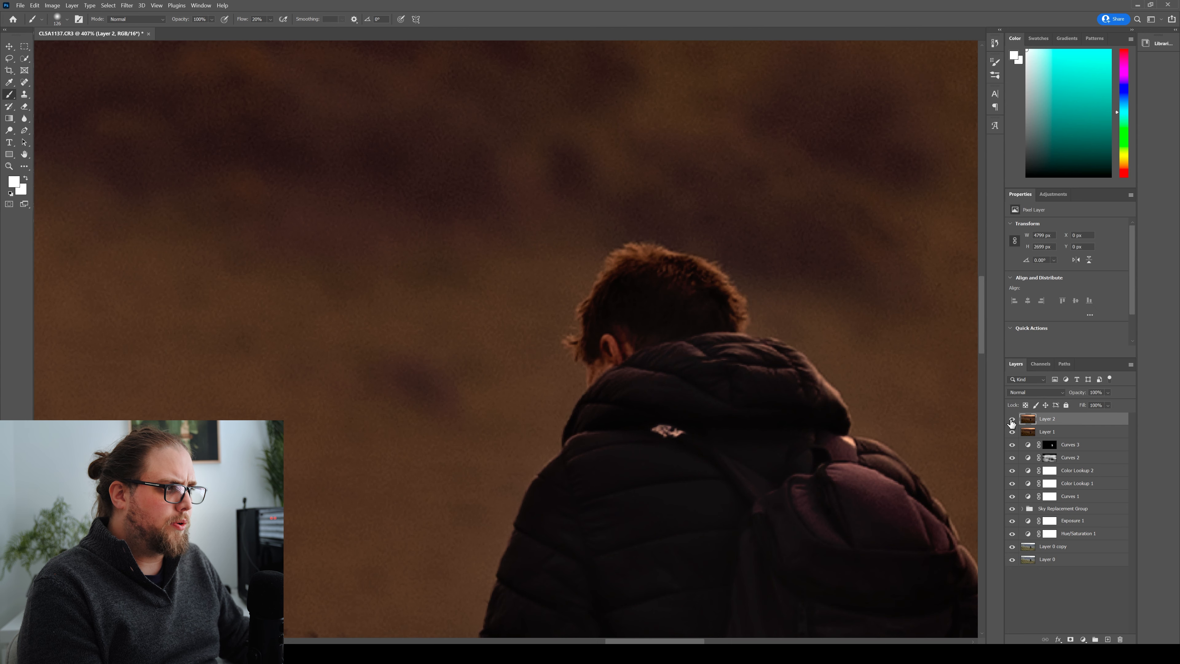
- Add a layer mask to the Depth Blur layer and paint it black over the walker's head
left_click(1069, 640)
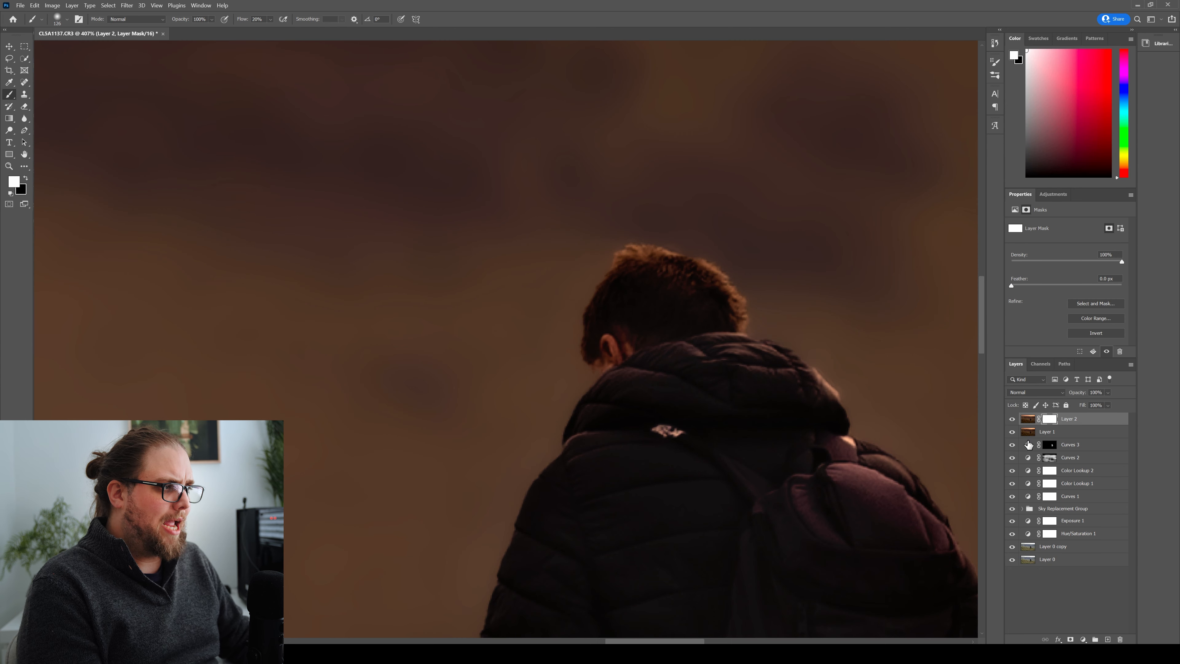
left_click(1028, 422)
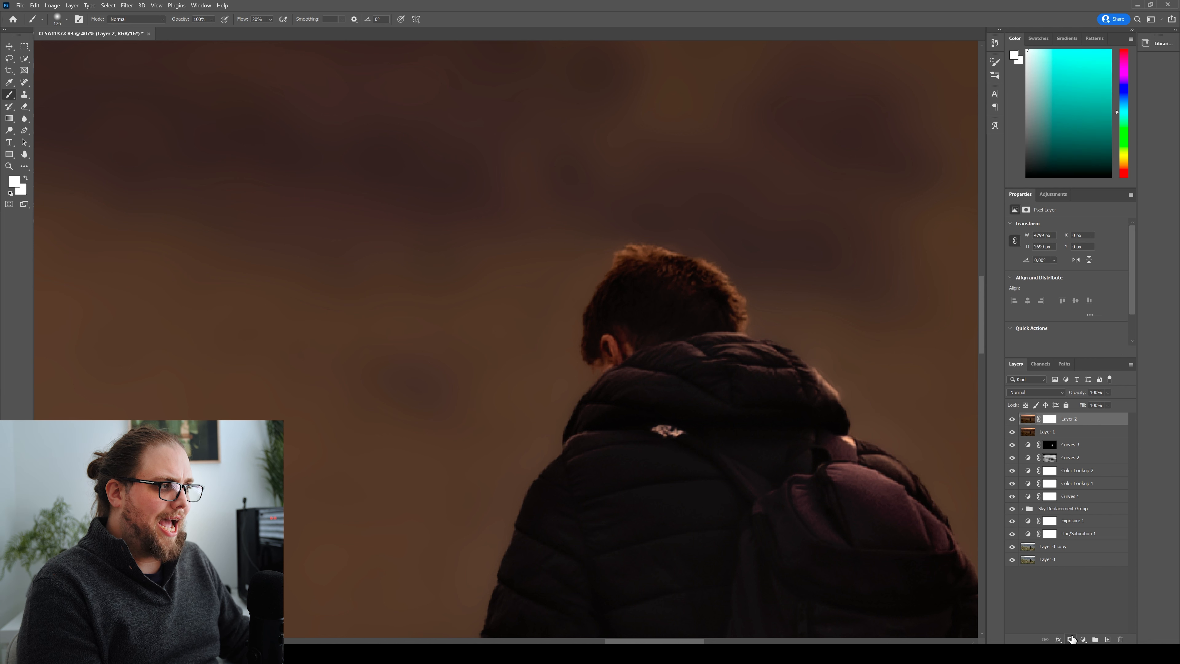
left_click(1050, 419)
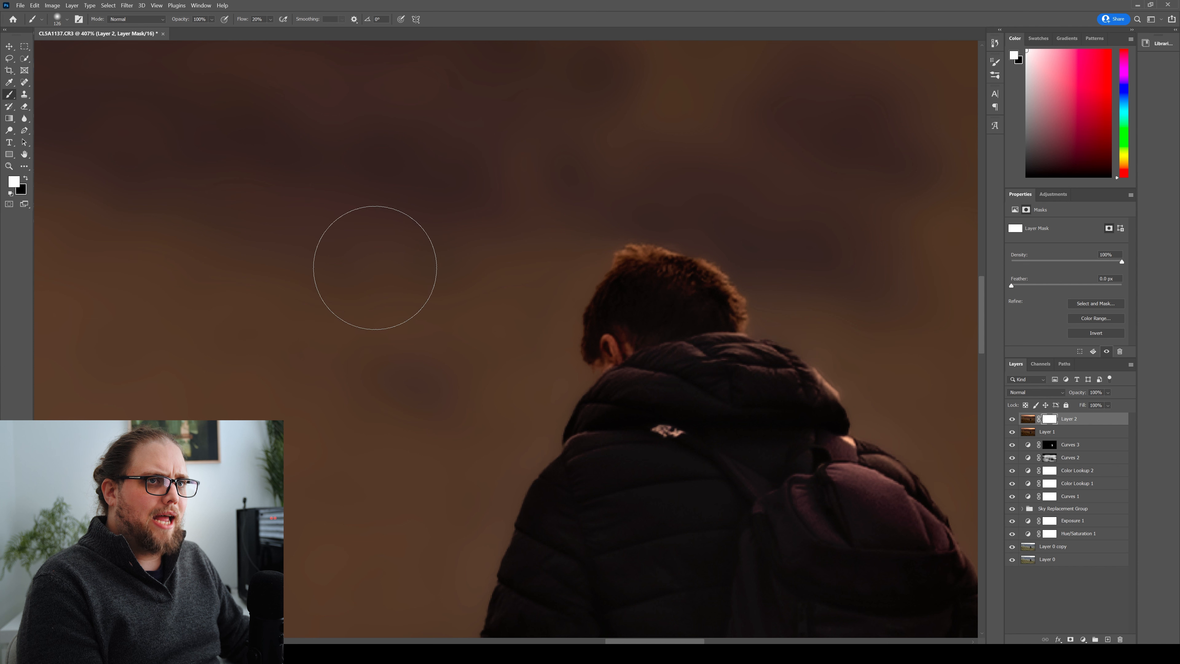
key("x")
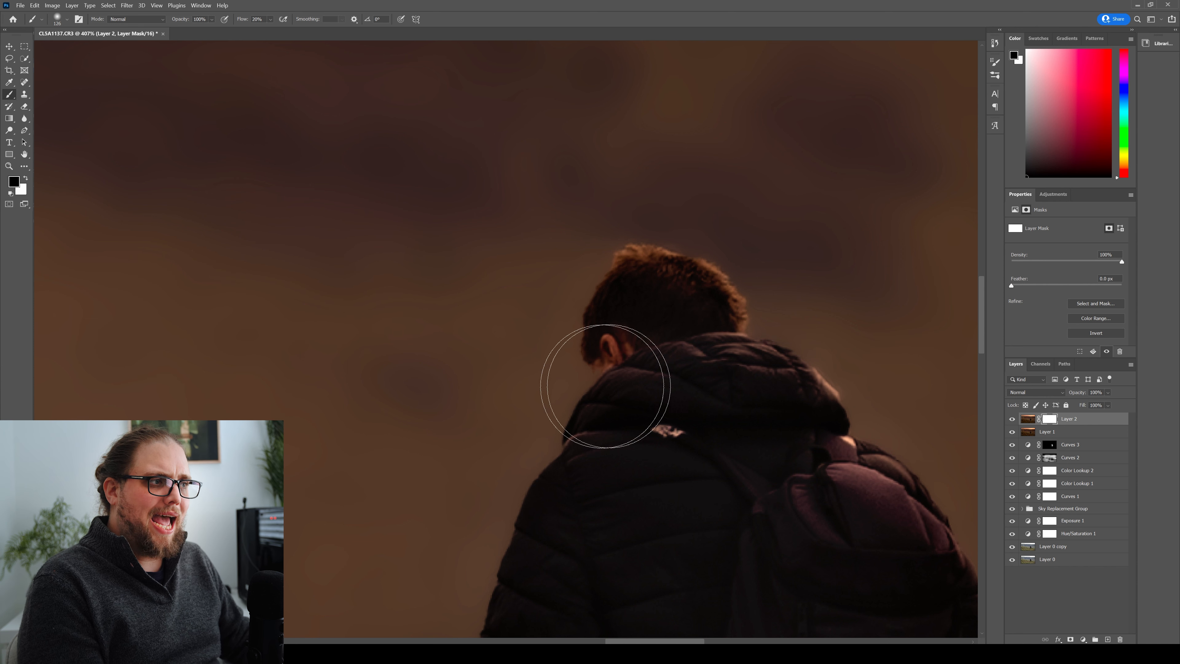
left_click_drag(712, 313, 614, 319)
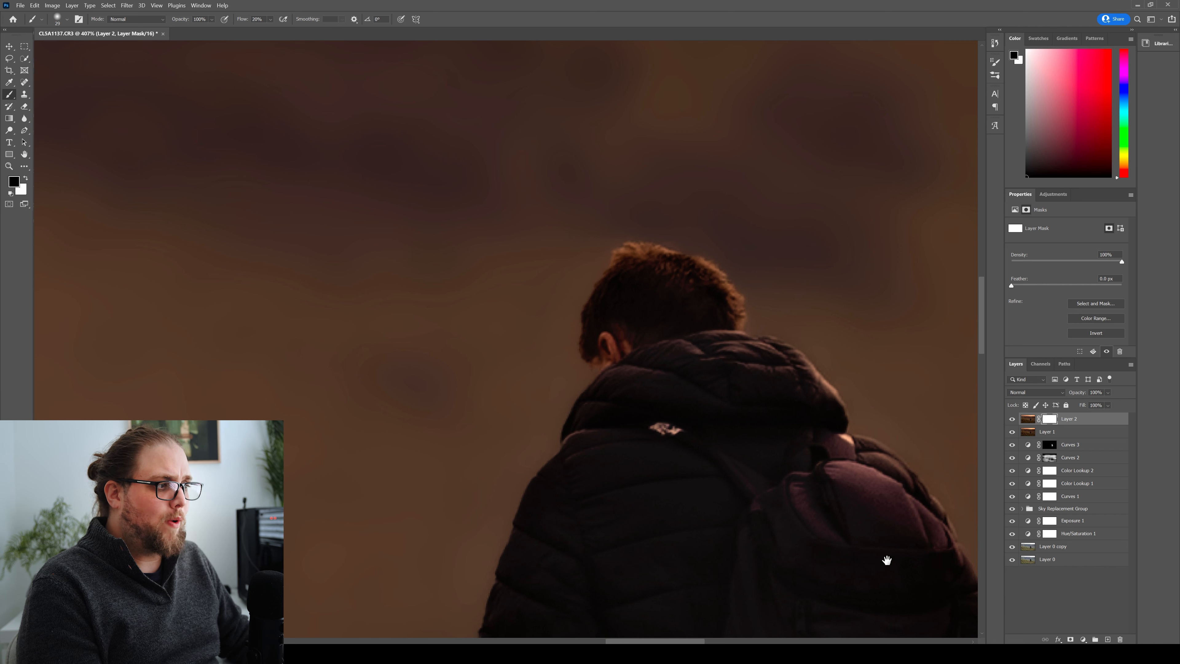
- Mask out the blur along the walker's backpack, right sleeve and right hand with black paint
left_click_drag(888, 559, 654, 440)
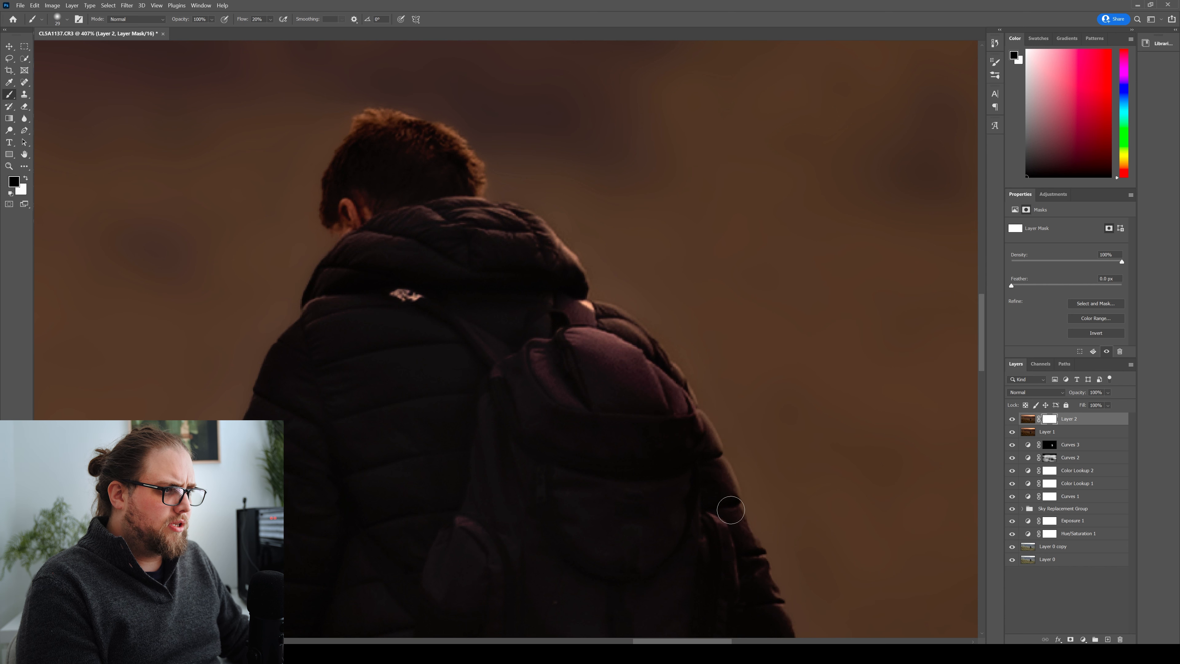
left_click_drag(718, 584, 609, 425)
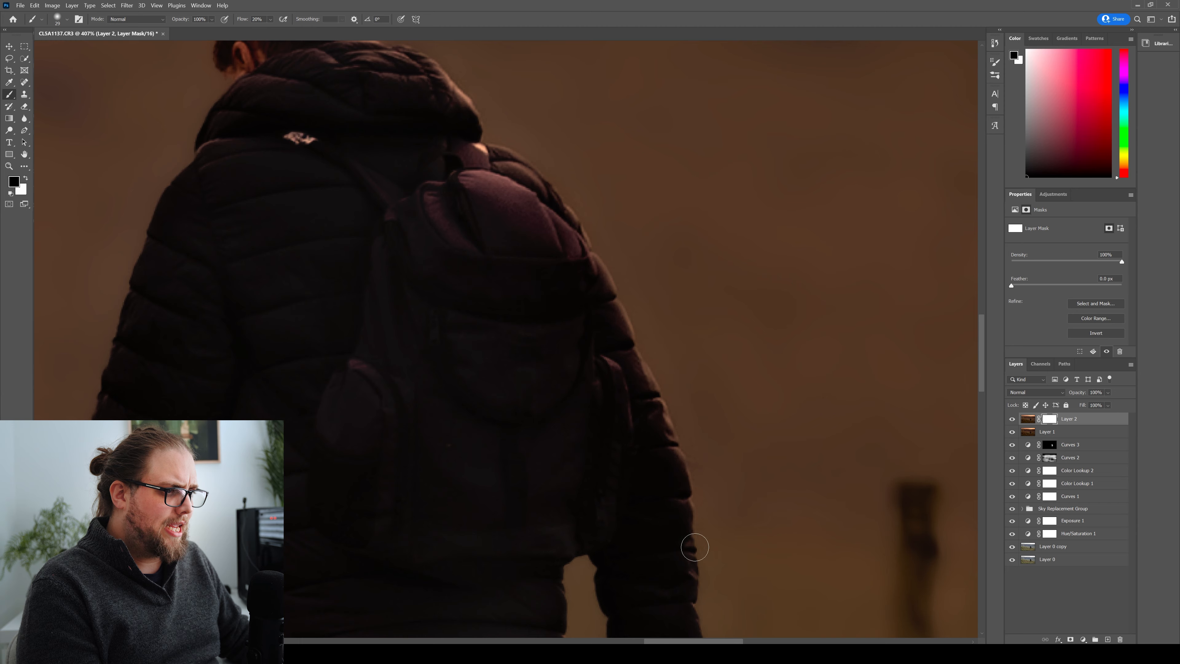
left_click_drag(678, 572, 606, 409)
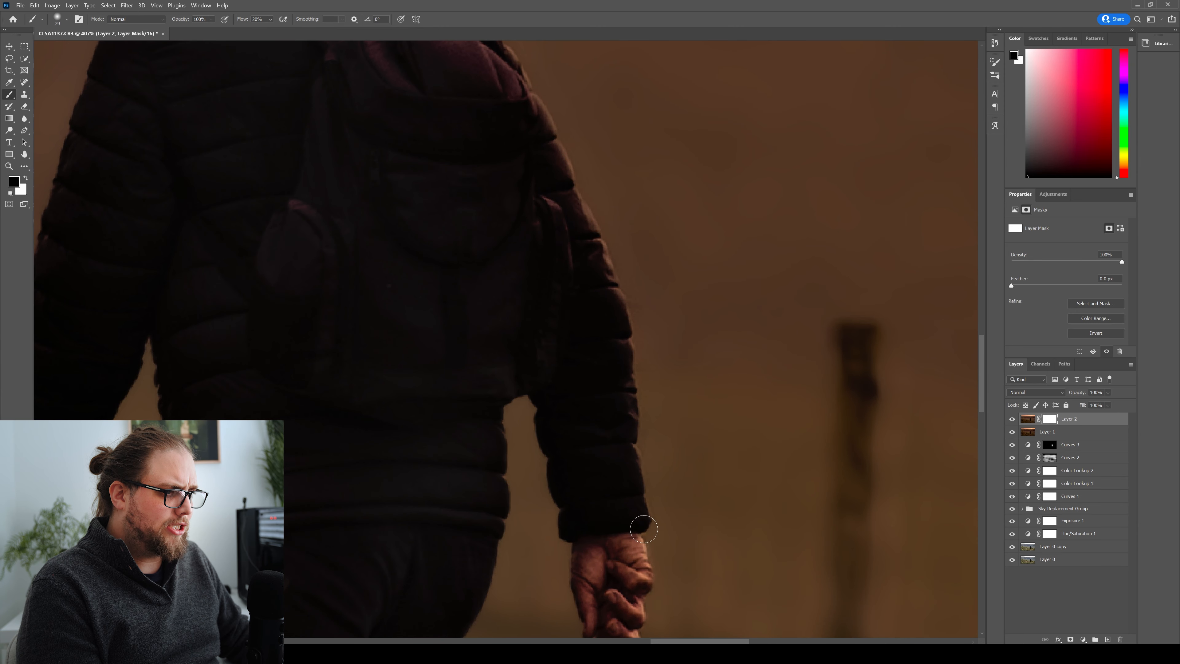
left_click_drag(622, 571, 595, 417)
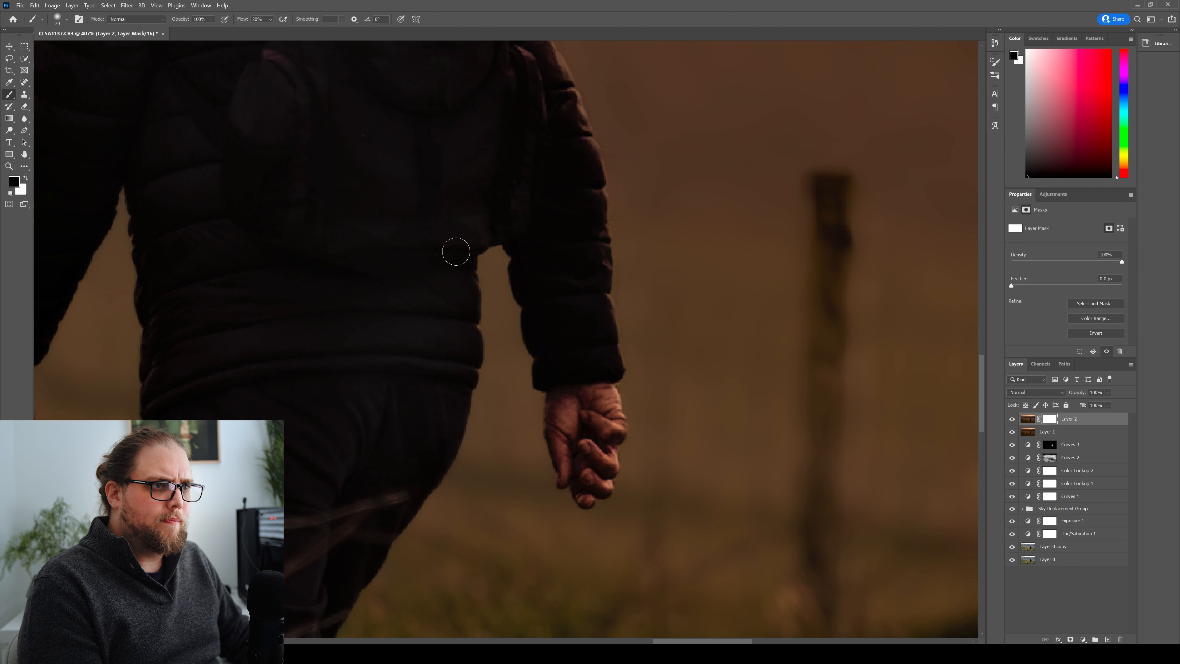
- Continue painting the mask black over the walker's lower jacket, left sleeve and left shoulder
mouse_move(214, 388)
left_mouse_down()
mouse_move(527, 330)
mouse_move(557, 344)
left_mouse_up()
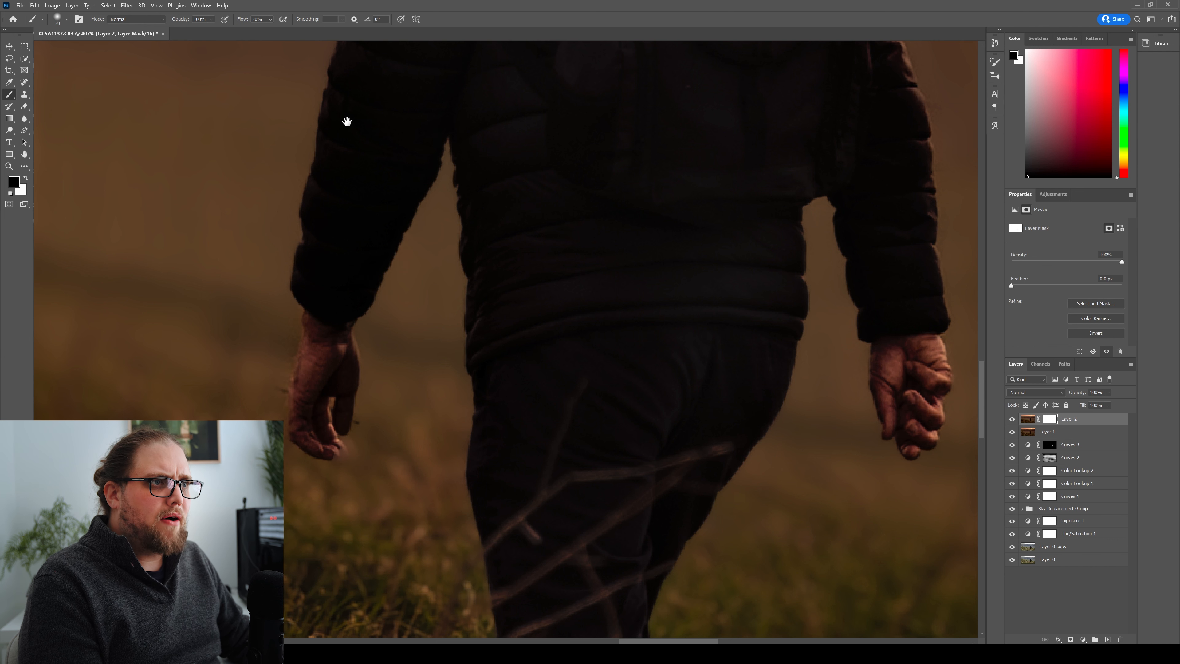
left_click_drag(347, 121, 364, 369)
left_click_drag(474, 236, 448, 361)
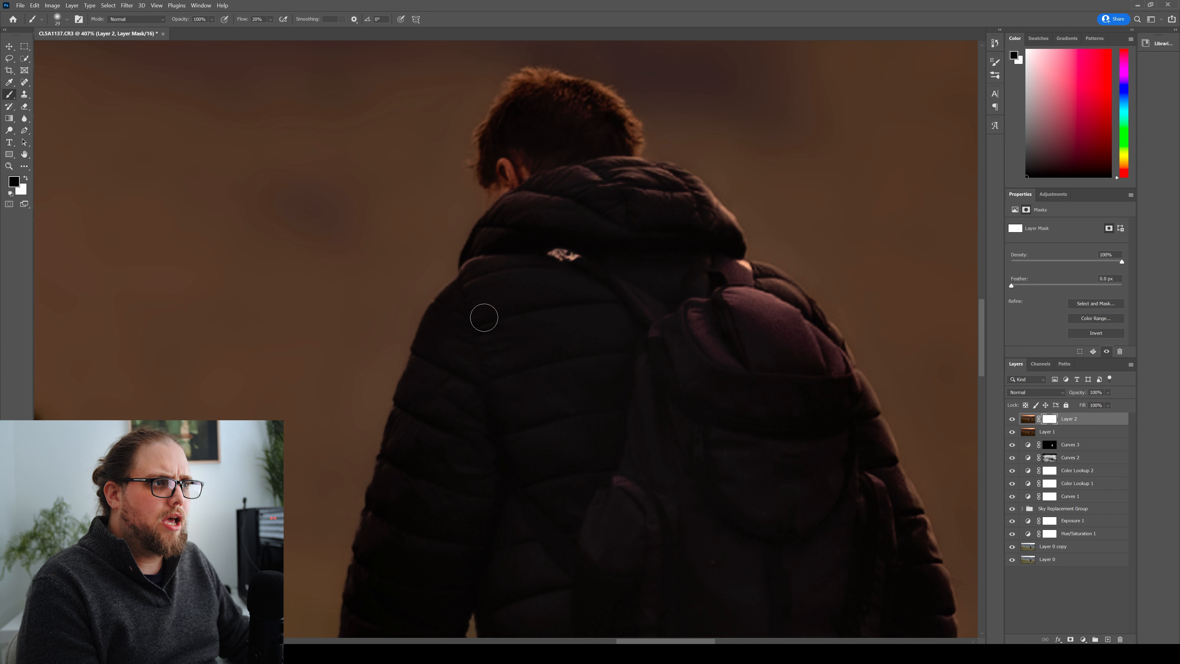
mouse_move(453, 472)
left_mouse_down()
mouse_move(468, 415)
mouse_move(516, 406)
mouse_move(498, 406)
left_mouse_up()
- Refine the blur mask around the walker's left hand and fingertips, alternating between white and black paint
scroll(463, 420, "up", 7)
key("x")
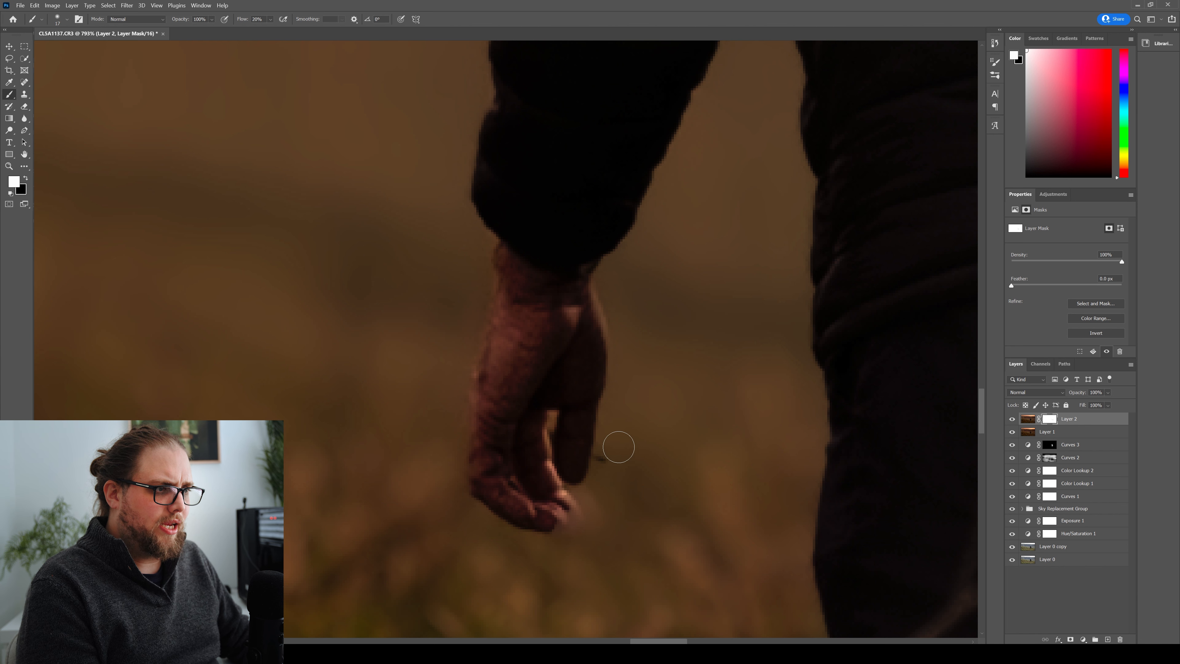
key("x")
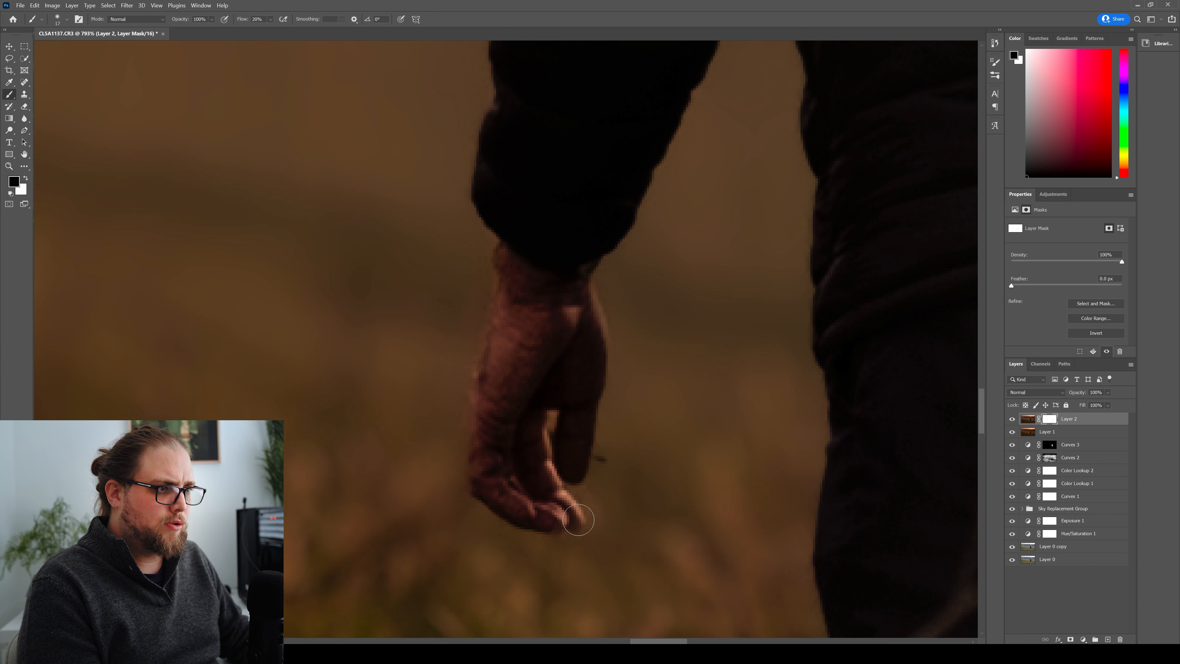
key("x")
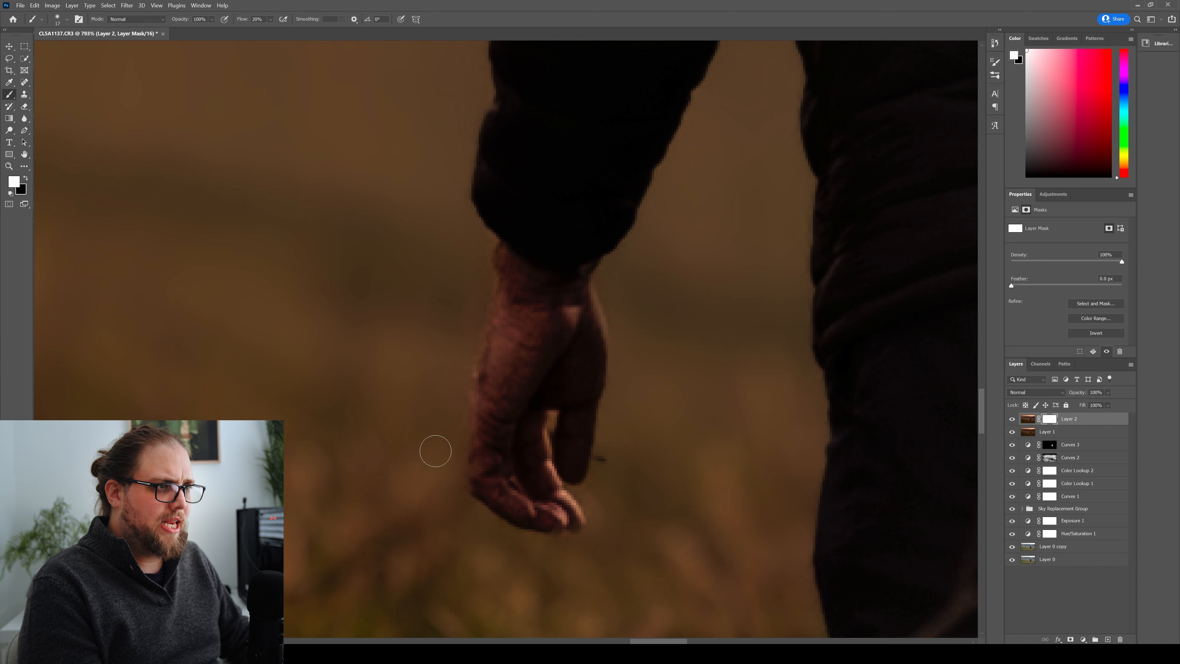
- Compare the whole image with the masked Depth Blur layer shown and hidden
scroll(601, 485, "down", 15)
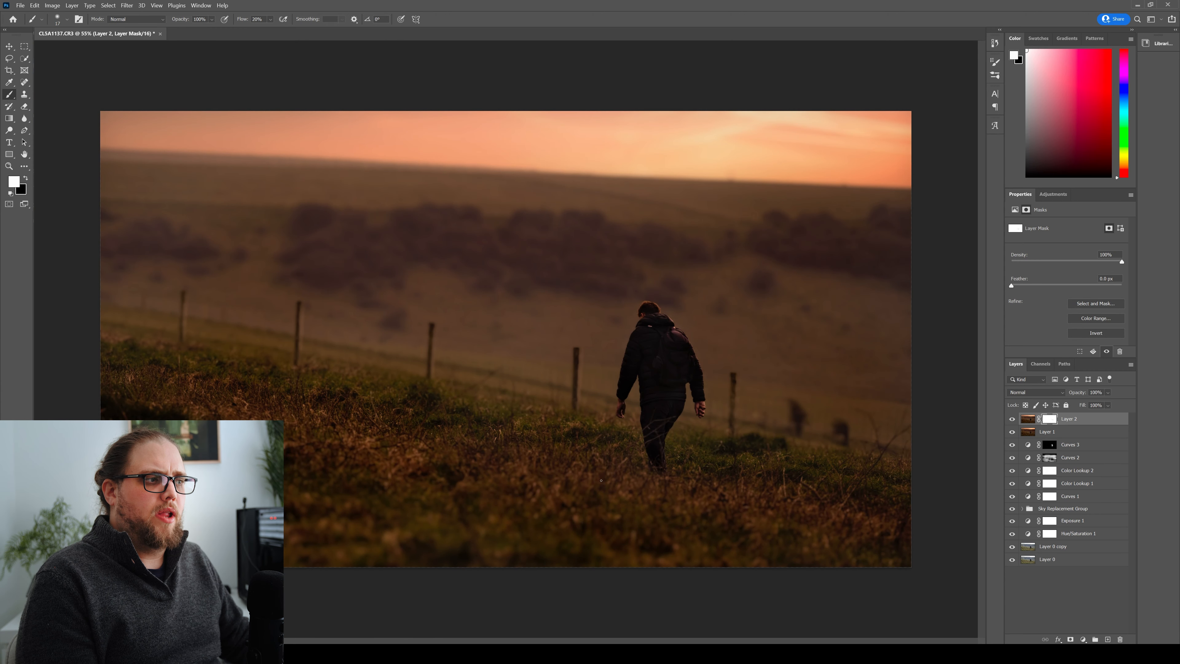
left_click(1012, 419)
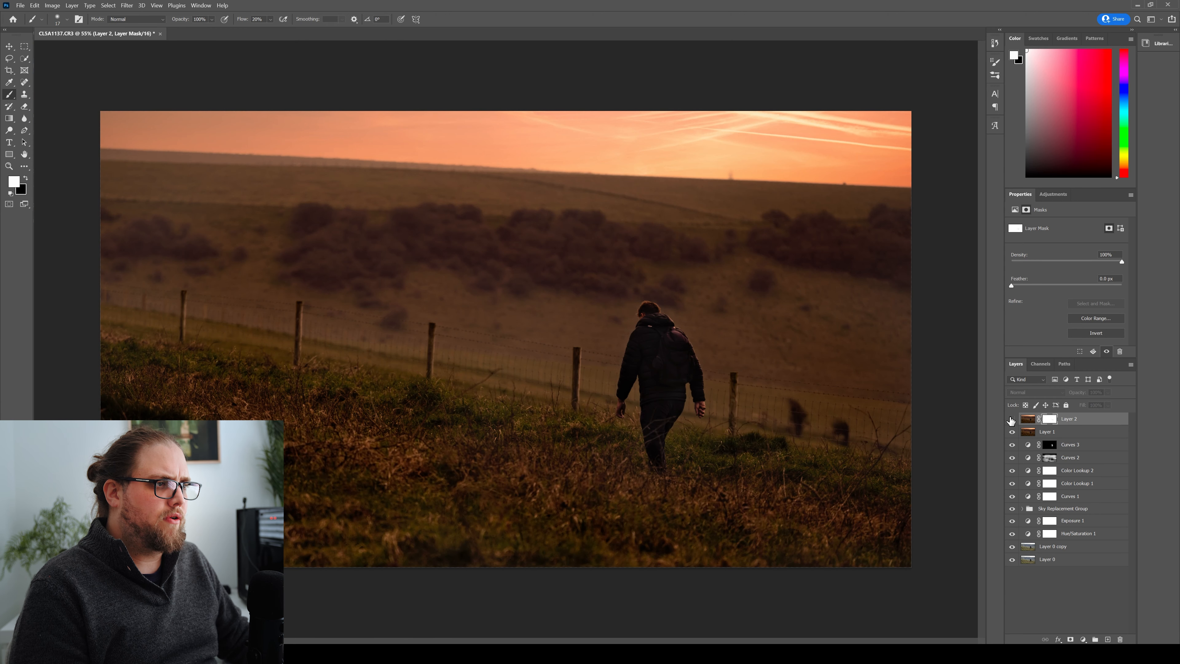
left_click(1012, 419)
left_click(1013, 419)
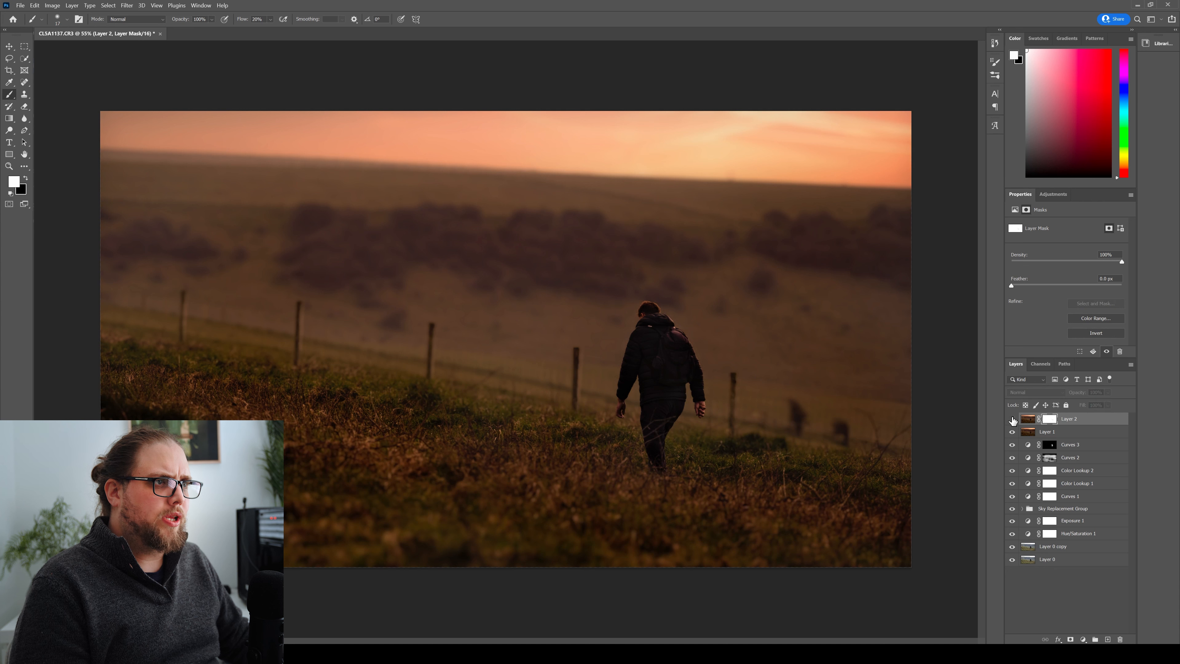
left_click(1012, 420)
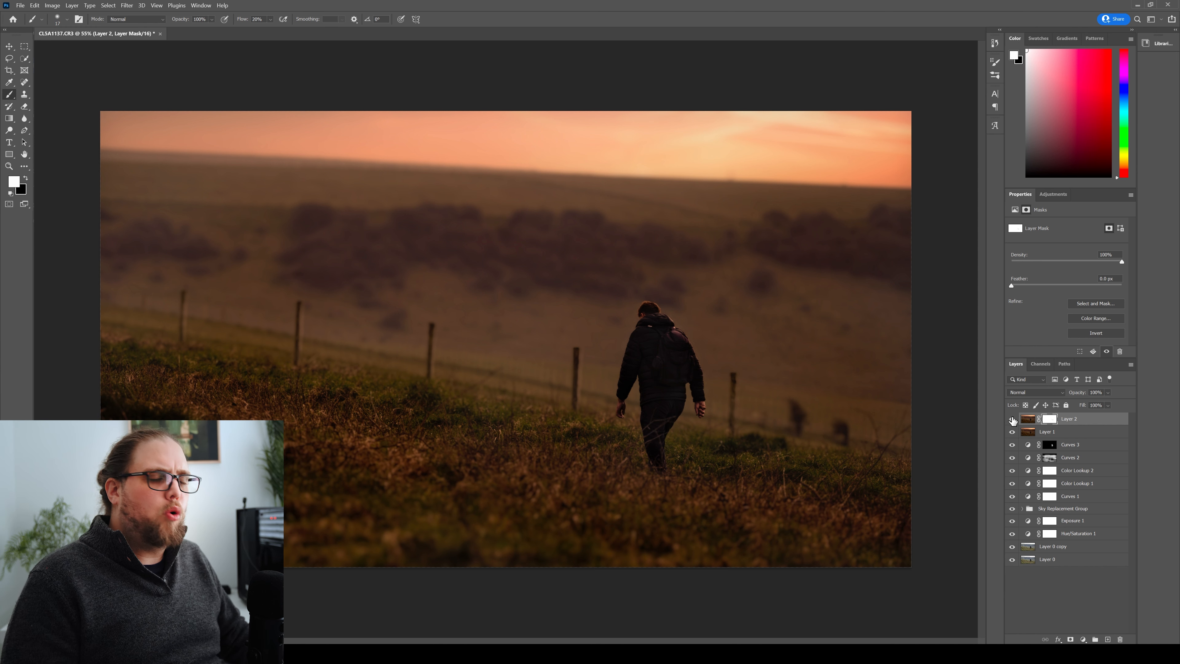
- Add a Color Lookup adjustment layer on top with the LateSunset.3DL LUT at 17% opacity
left_click(1106, 599)
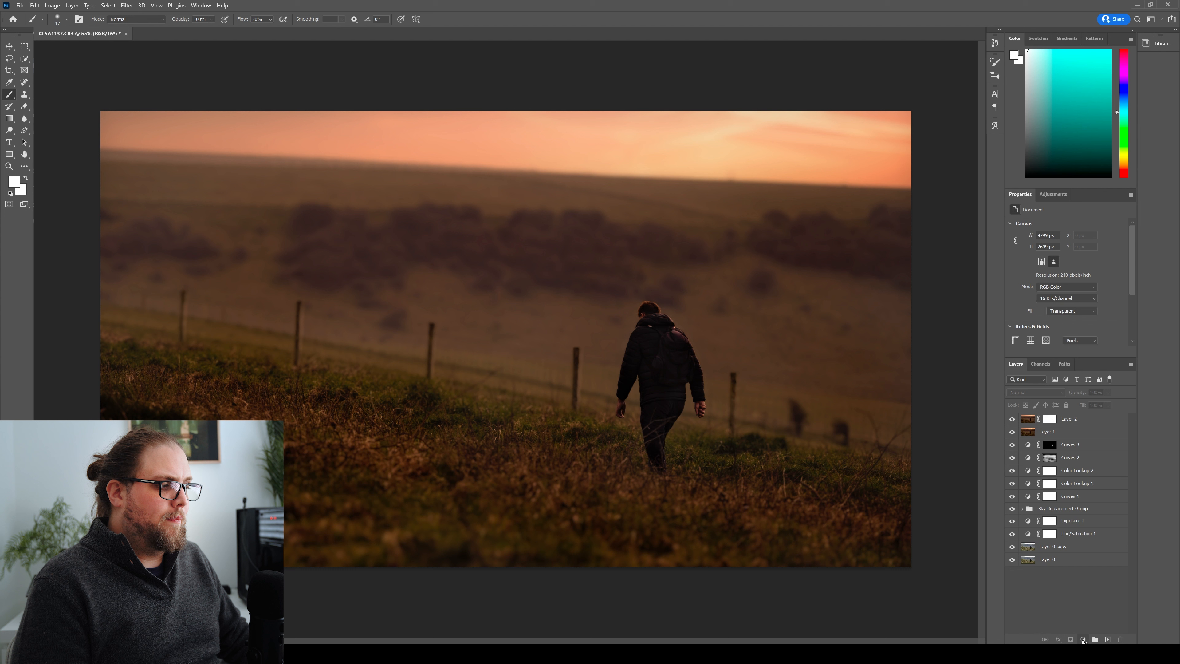
left_click(1083, 640)
left_click(1105, 590)
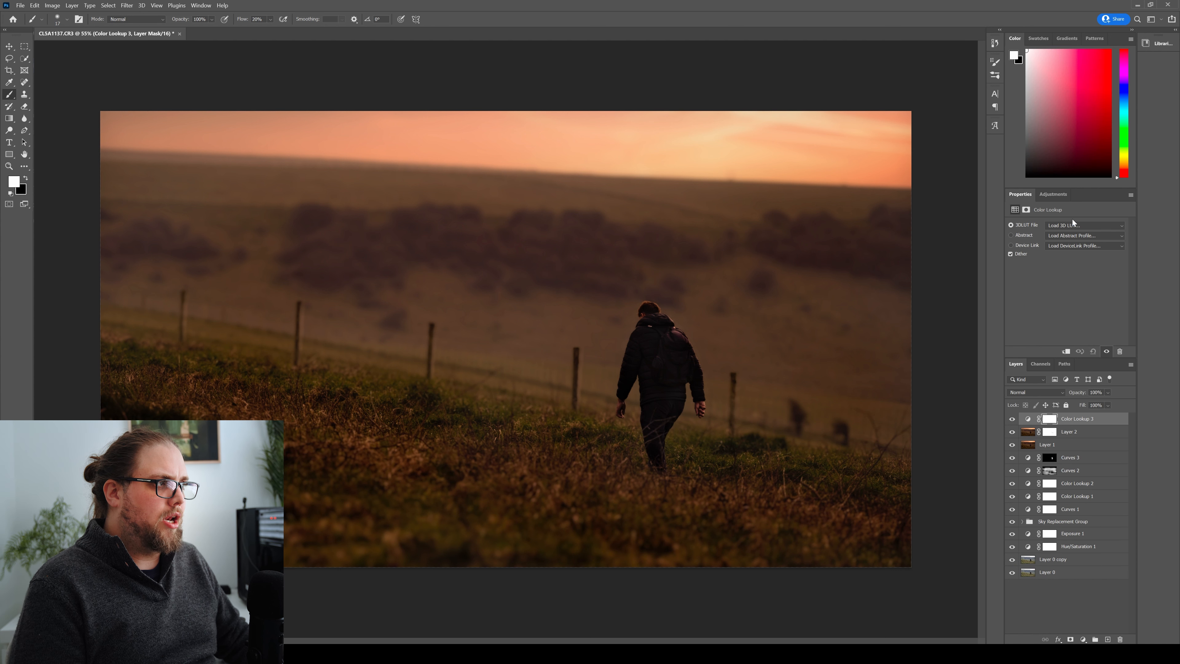
left_click(1075, 225)
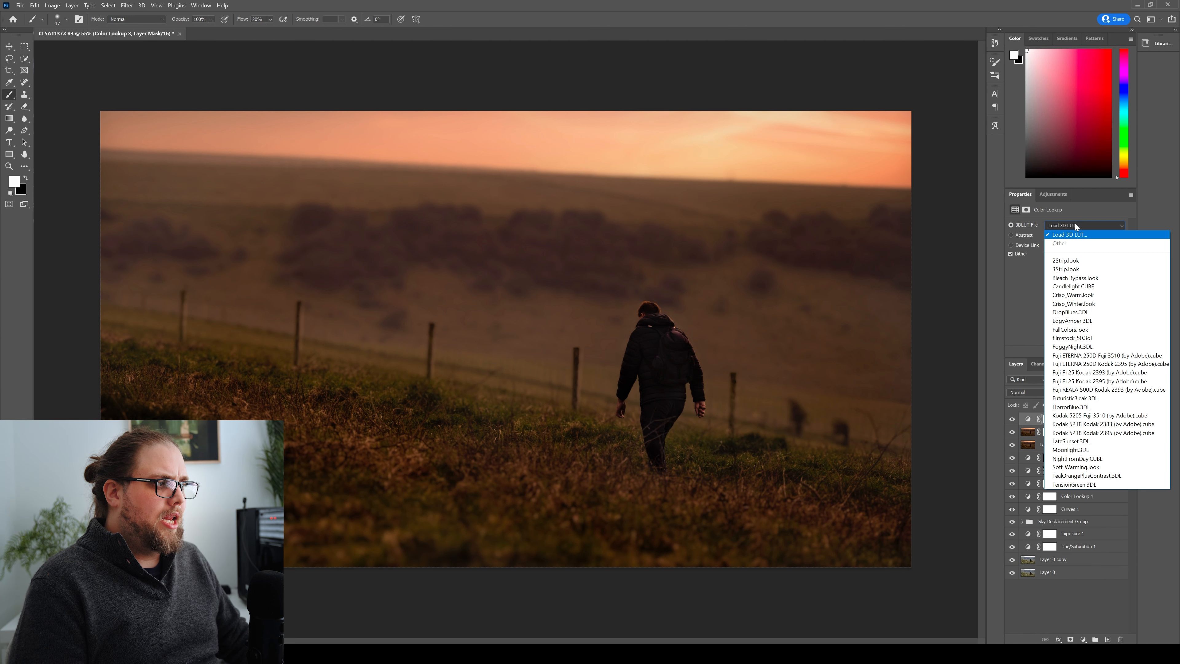
left_click(1092, 442)
left_click_drag(1078, 394, 1039, 393)
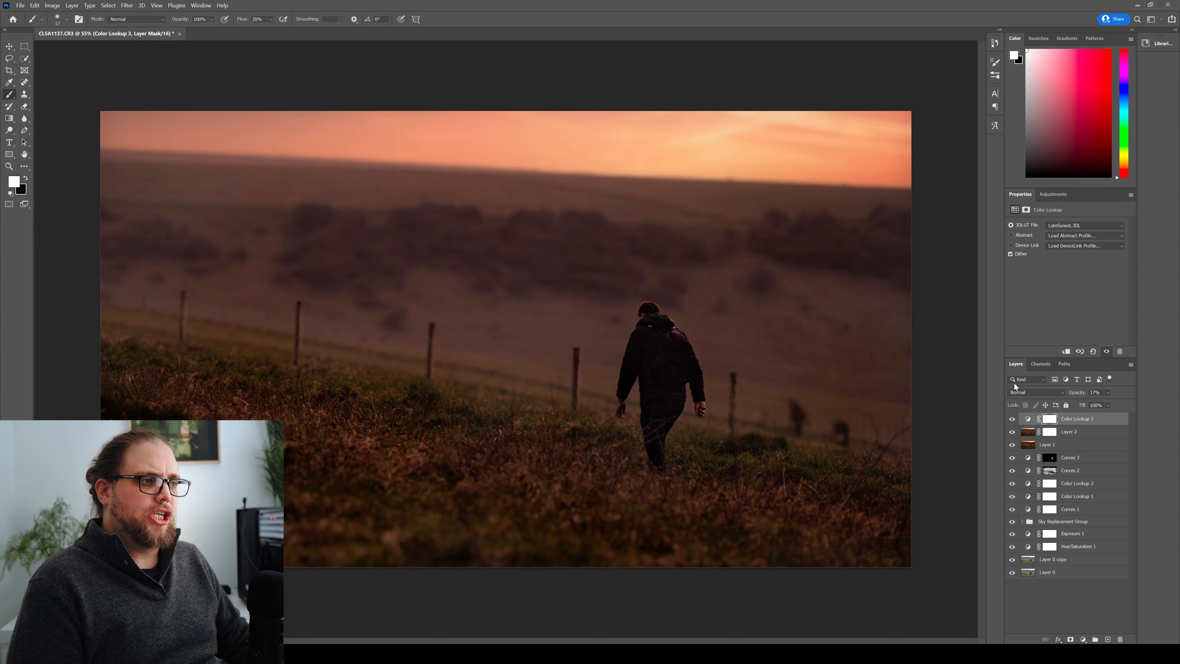
- Try the Soft_Warming.look LUT on the top Color Lookup layer with a higher layer opacity
left_click(1064, 226)
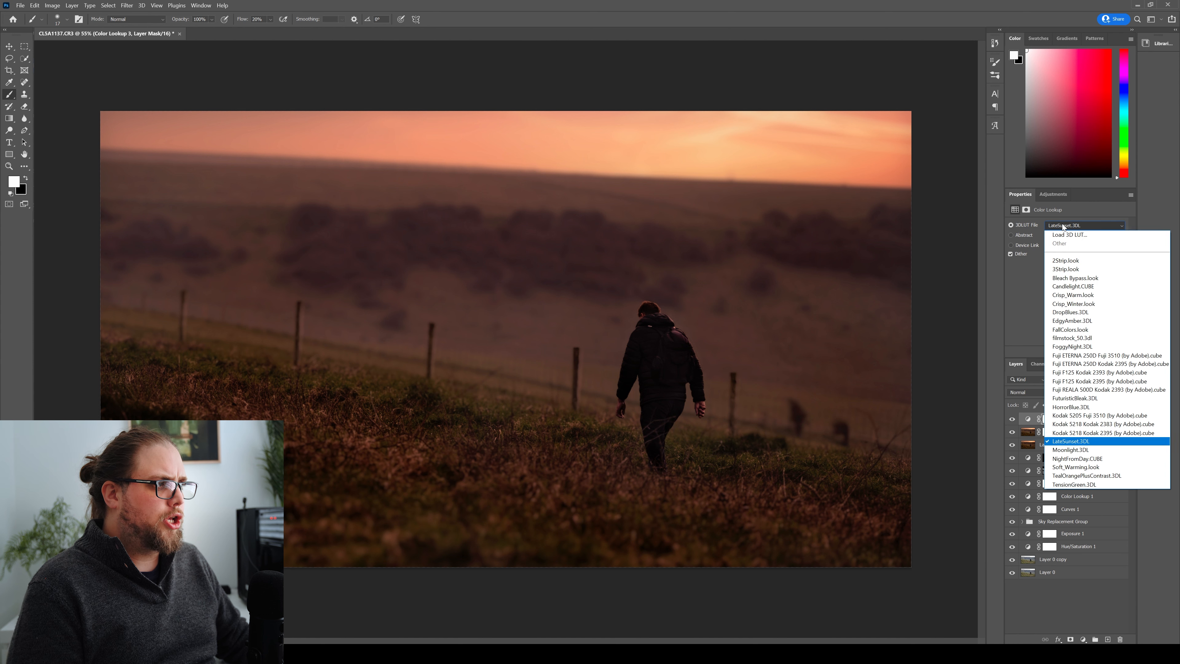
left_click(1110, 467)
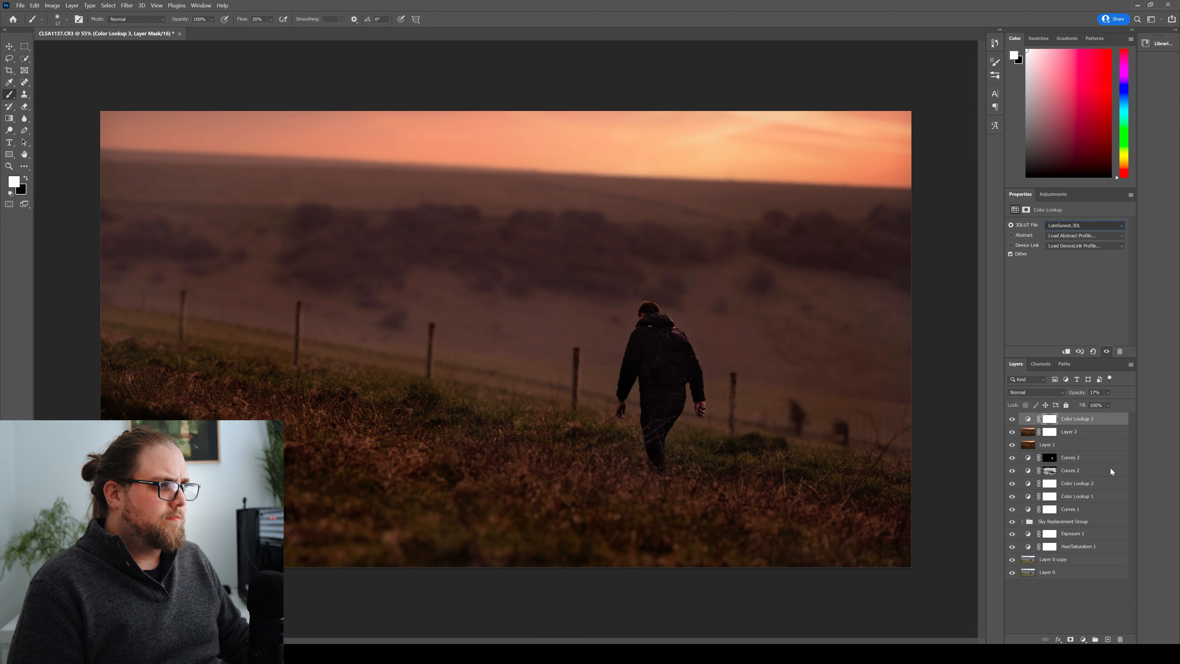
left_click_drag(1073, 394, 1087, 394)
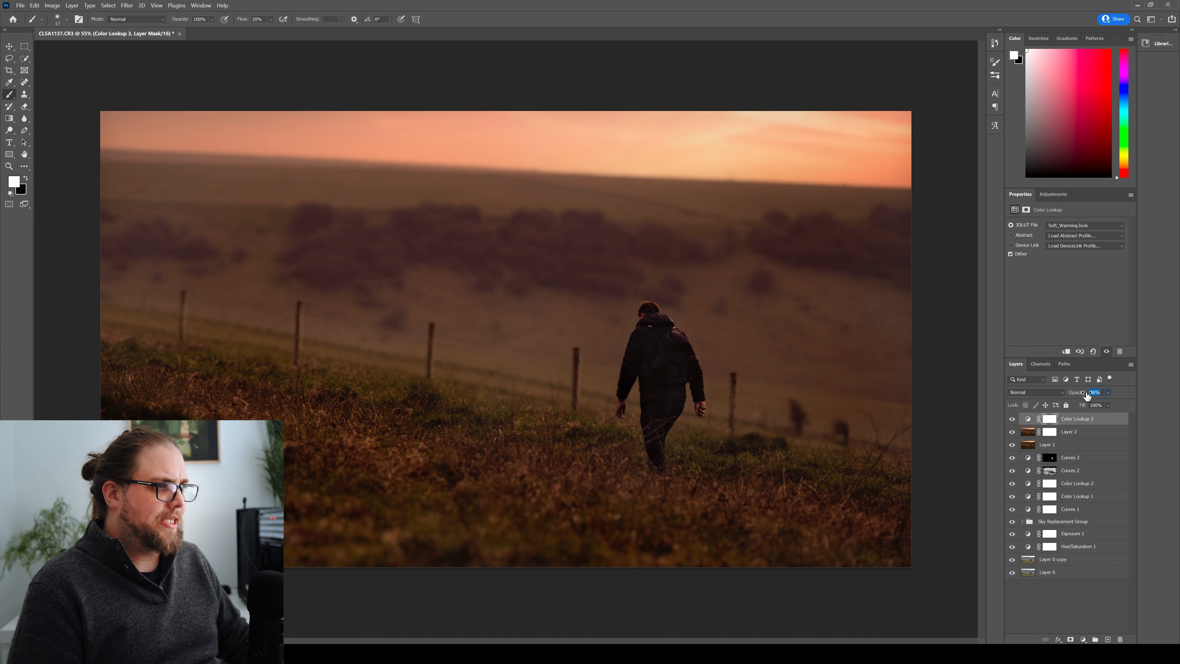
- Try the TealOrangePlusContrast.3DL LUT on the top Color Lookup layer with opacity lowered to about 25%
left_click(1092, 225)
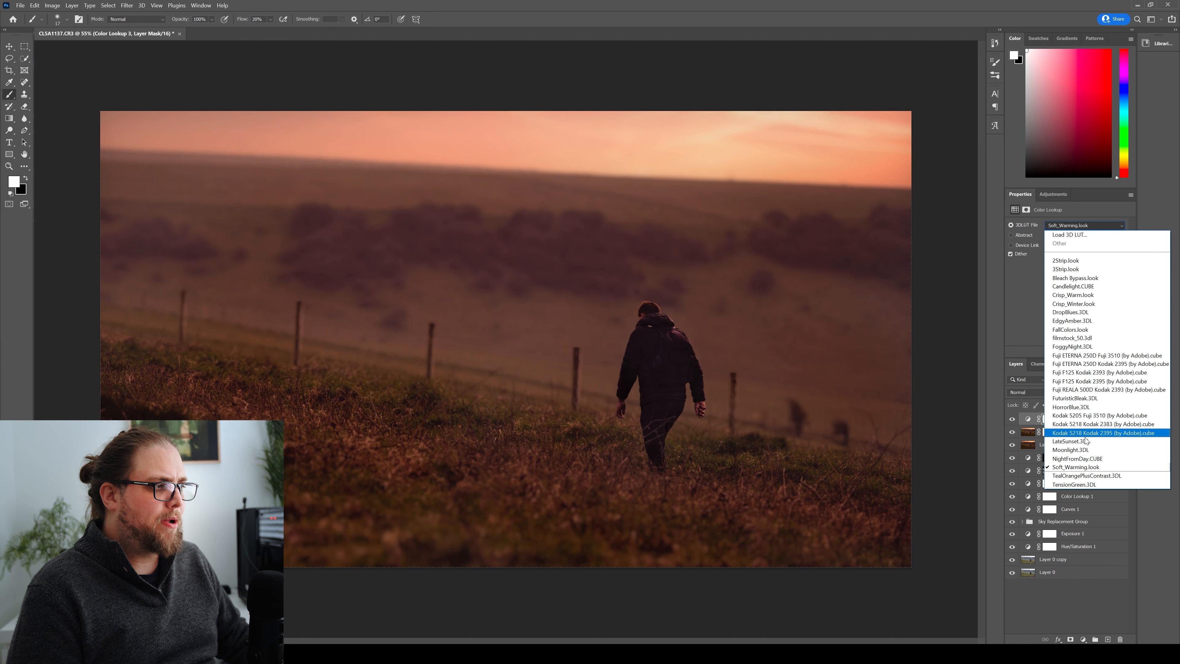
left_click(1095, 476)
left_click_drag(1078, 393, 1064, 395)
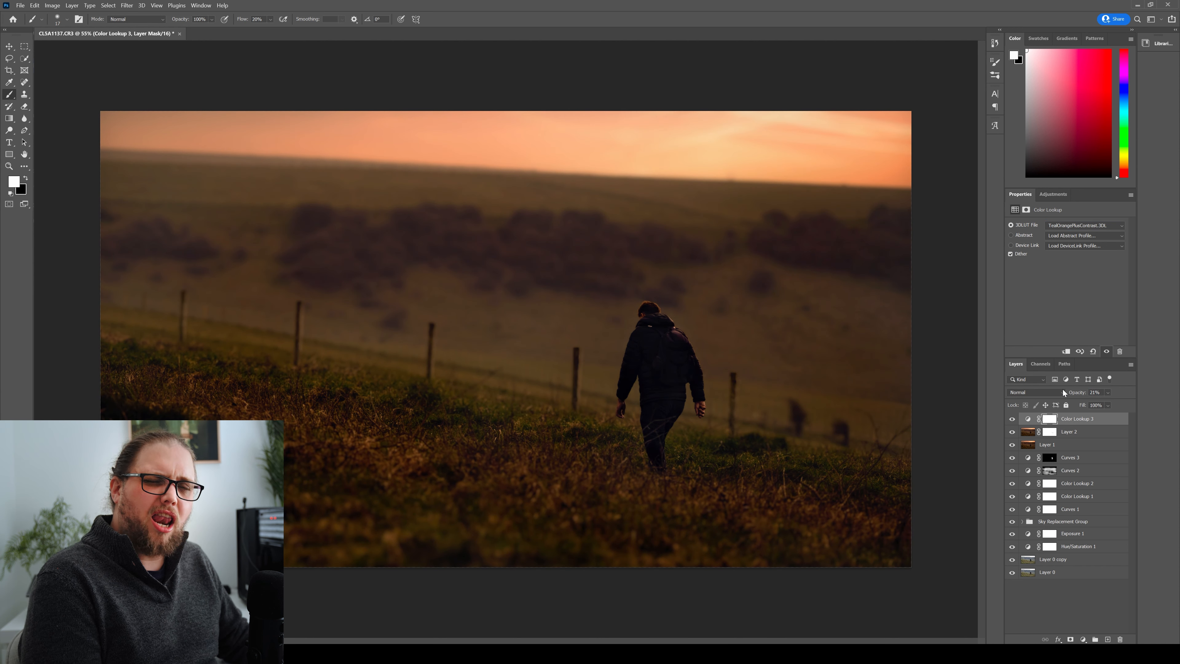
- Switch the top Color Lookup layer to the FallColors.look LUT and set its opacity to 55%
left_click(1072, 226)
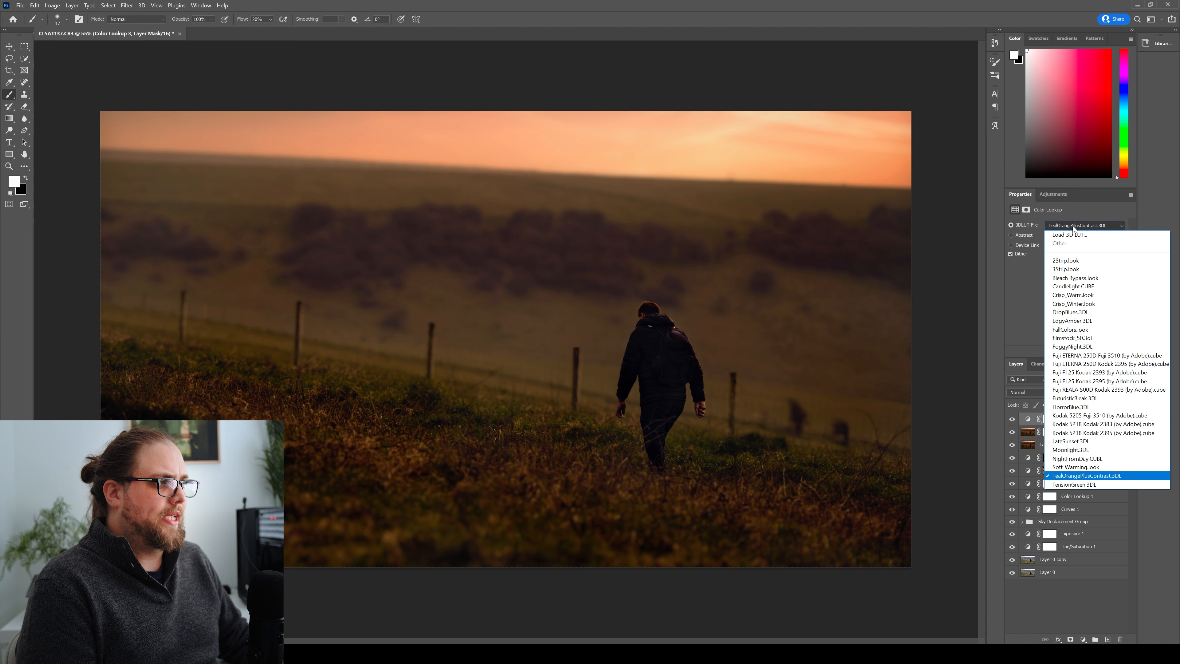
left_click(1112, 331)
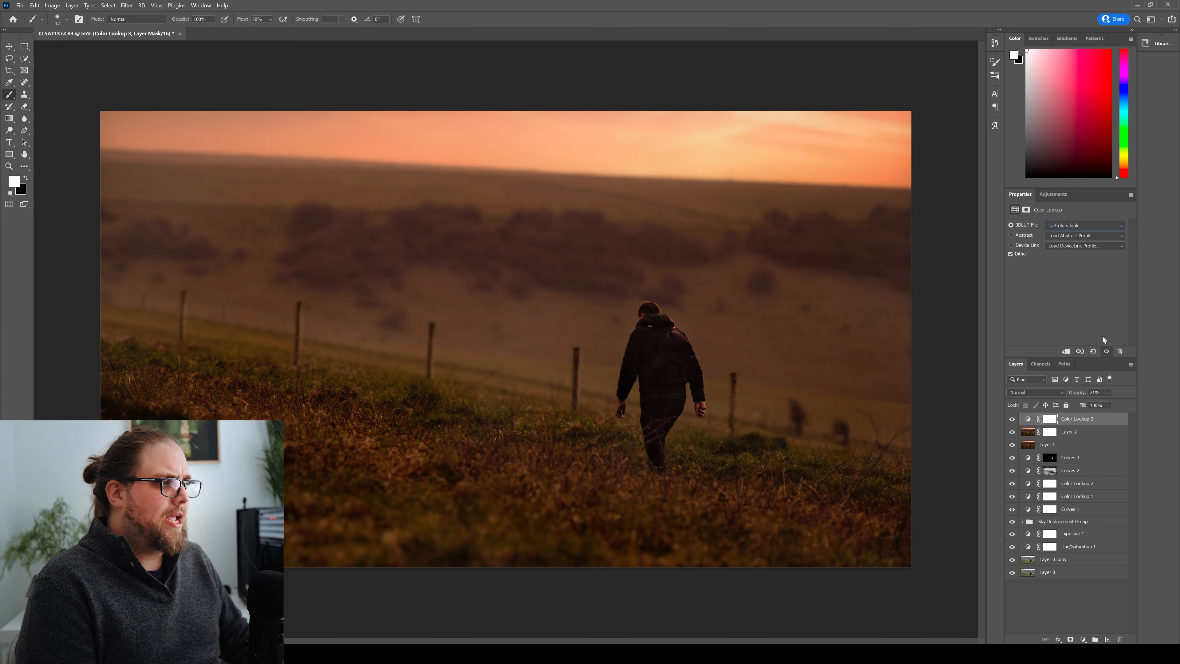
left_click_drag(1075, 394, 1099, 394)
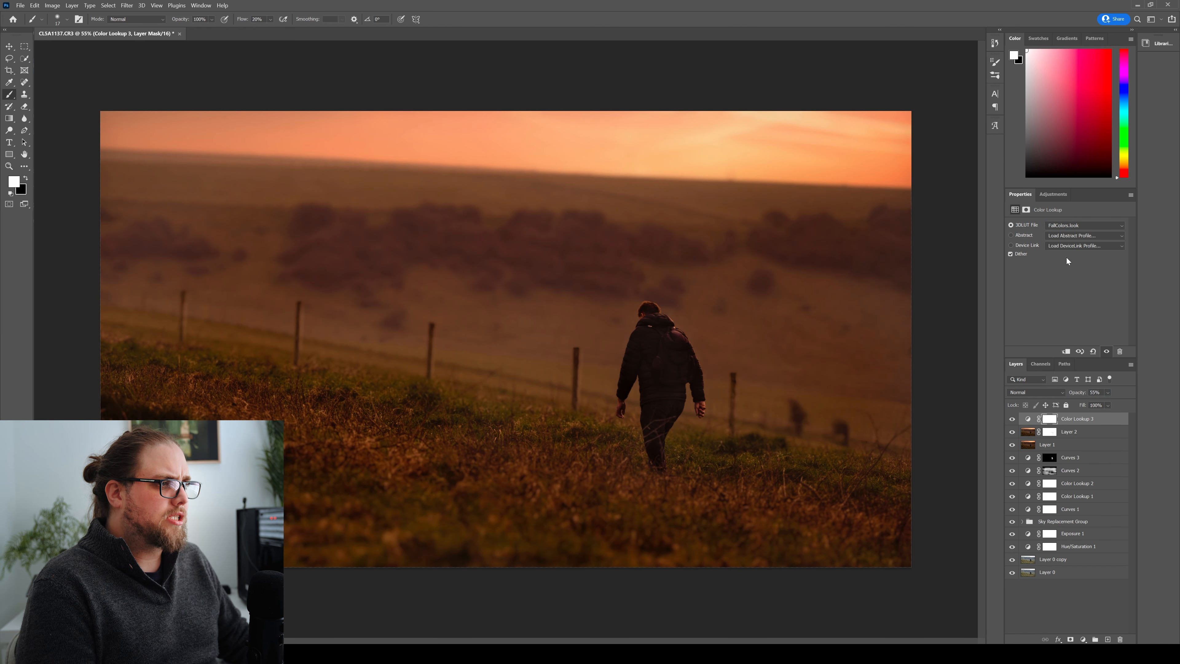
- Switch the top Color Lookup layer to the Candlelight.CUBE LUT at about 32% opacity and check its effect by toggling the layer
left_click(1073, 226)
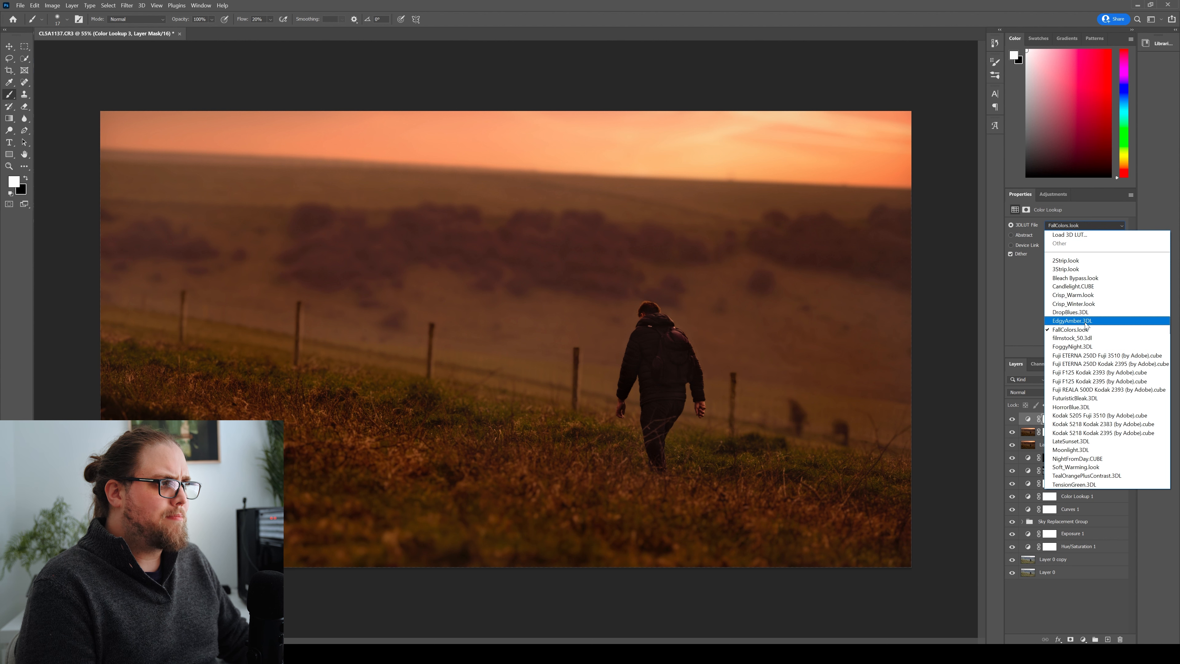
left_click(1079, 278)
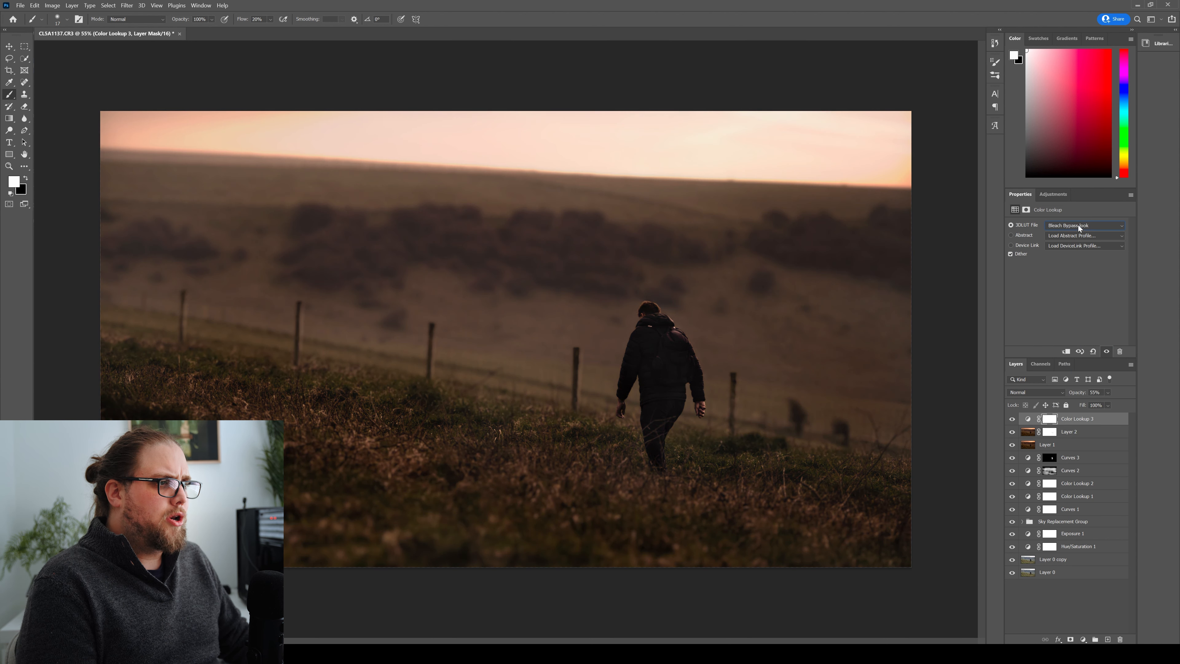
left_click(1078, 225)
left_click(1079, 287)
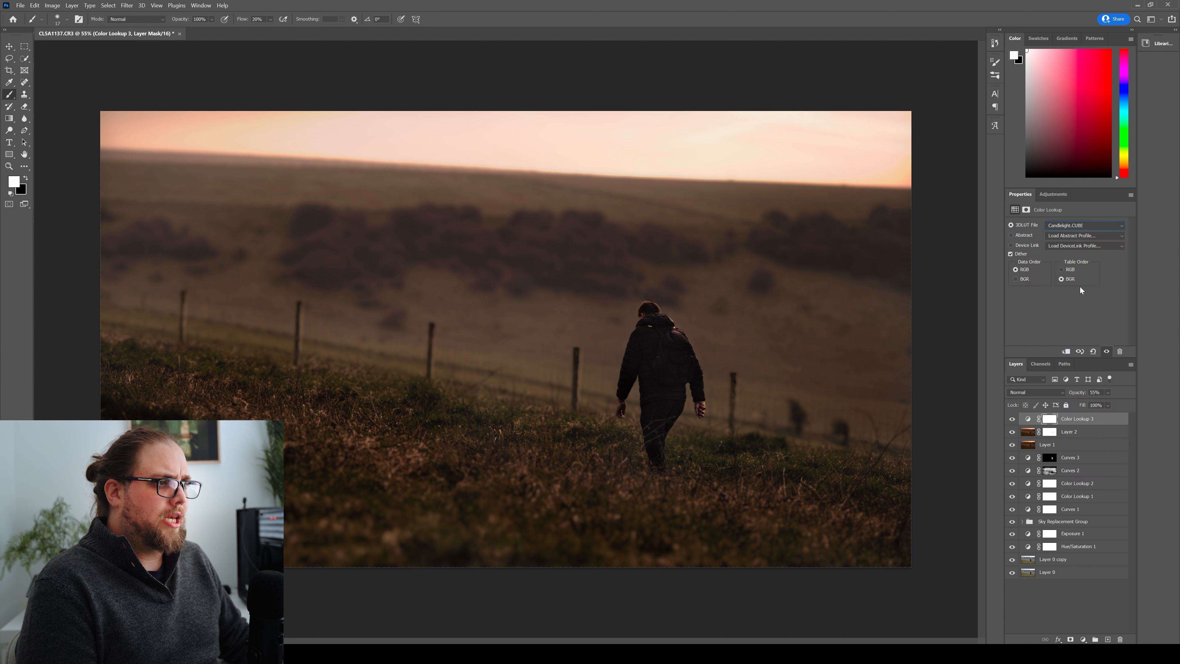
left_click_drag(1083, 395, 1071, 397)
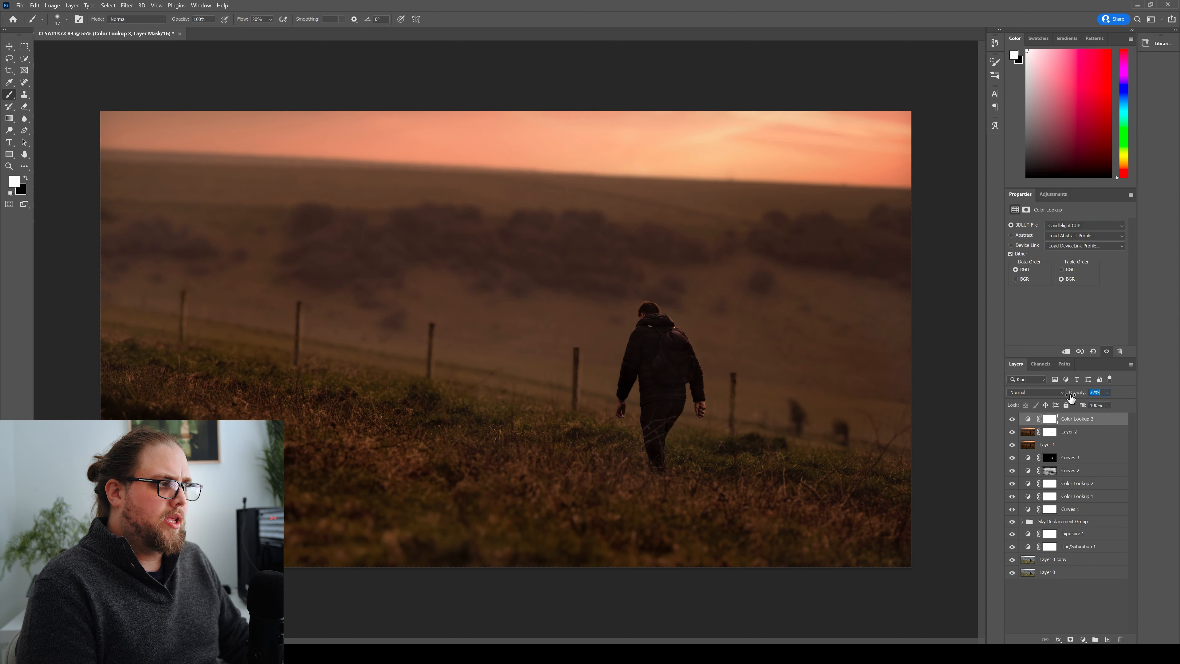
left_click(1009, 423)
left_click(1009, 423)
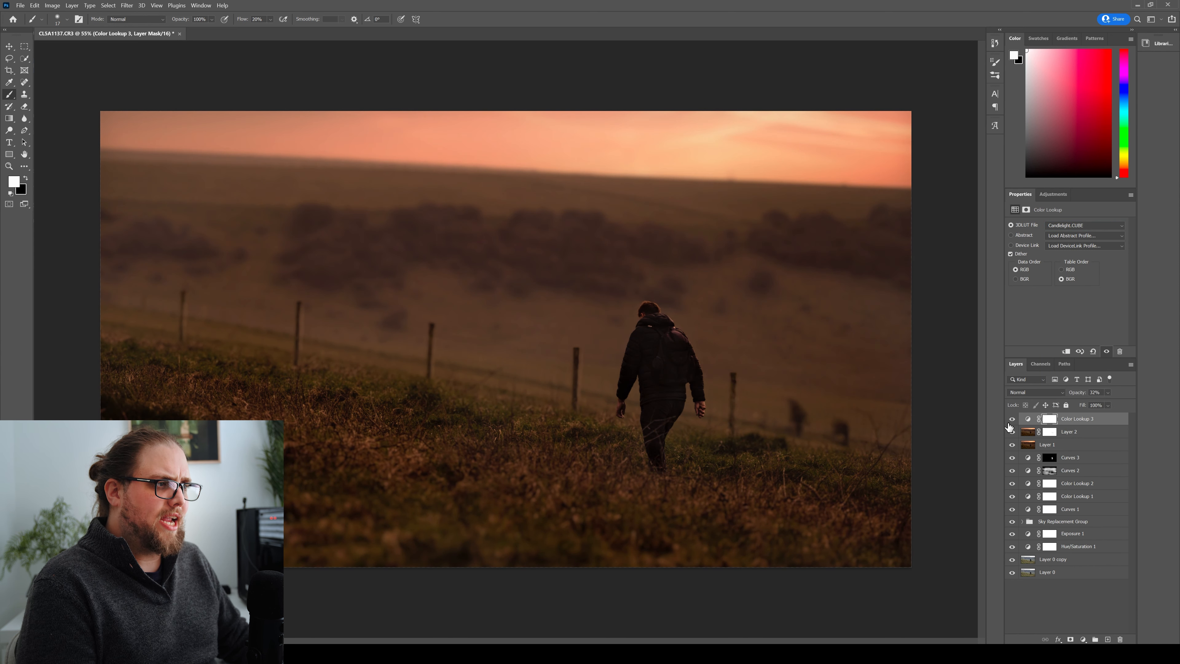
- Add a Curves adjustment layer on top with a gentle S-curve and slightly lifted blacks, and check it by toggling the layer
left_click(1082, 640)
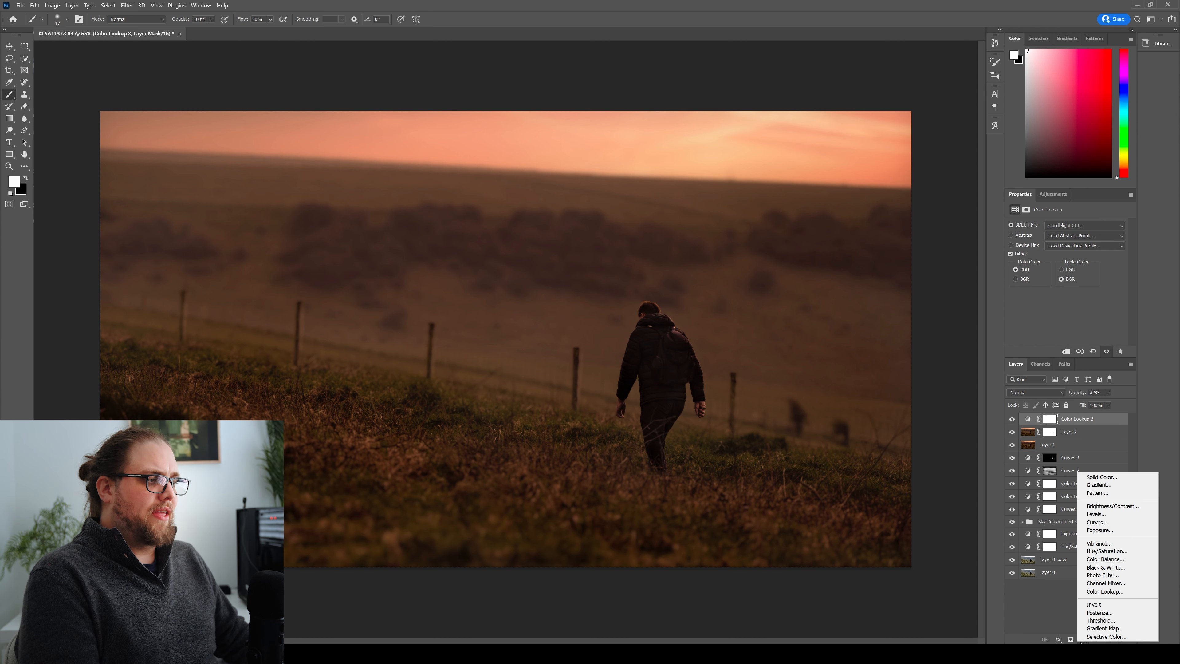
left_click(1105, 527)
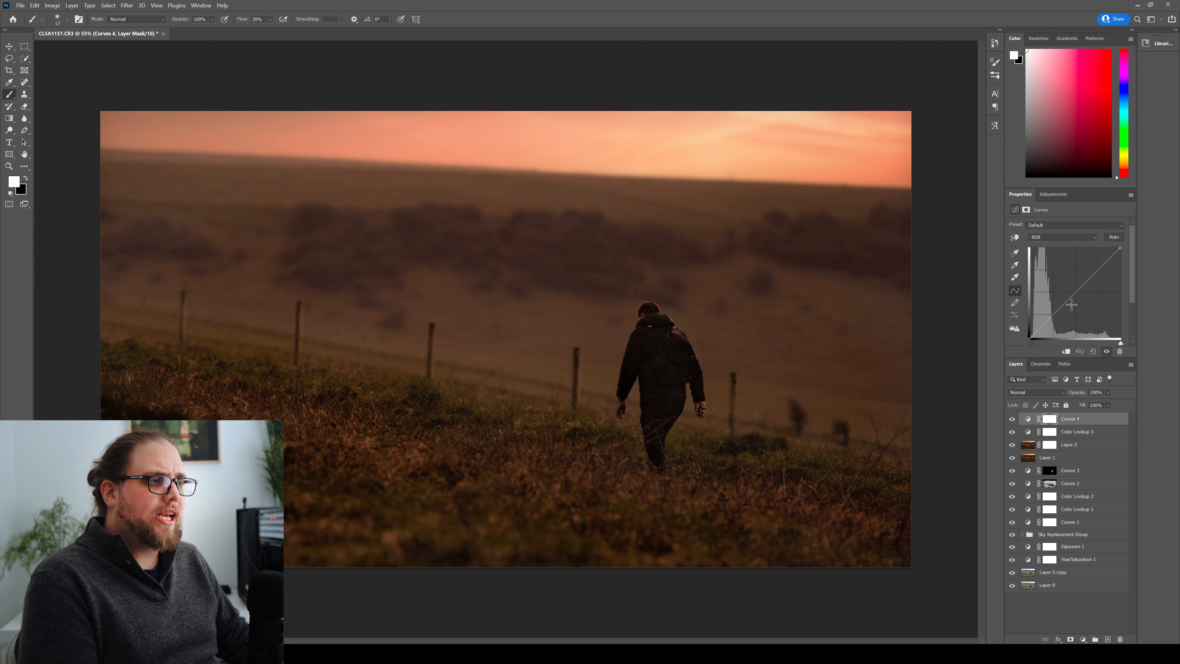
left_click_drag(1062, 307, 1084, 283)
left_click(1085, 282)
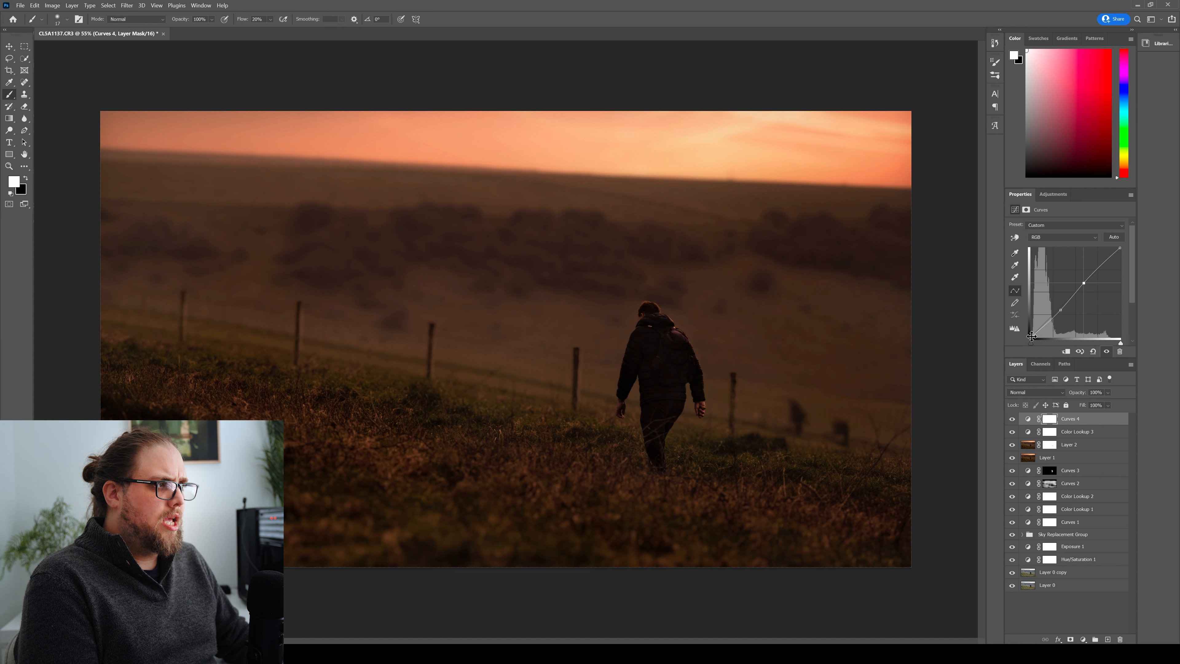
left_click_drag(1032, 335, 1030, 333)
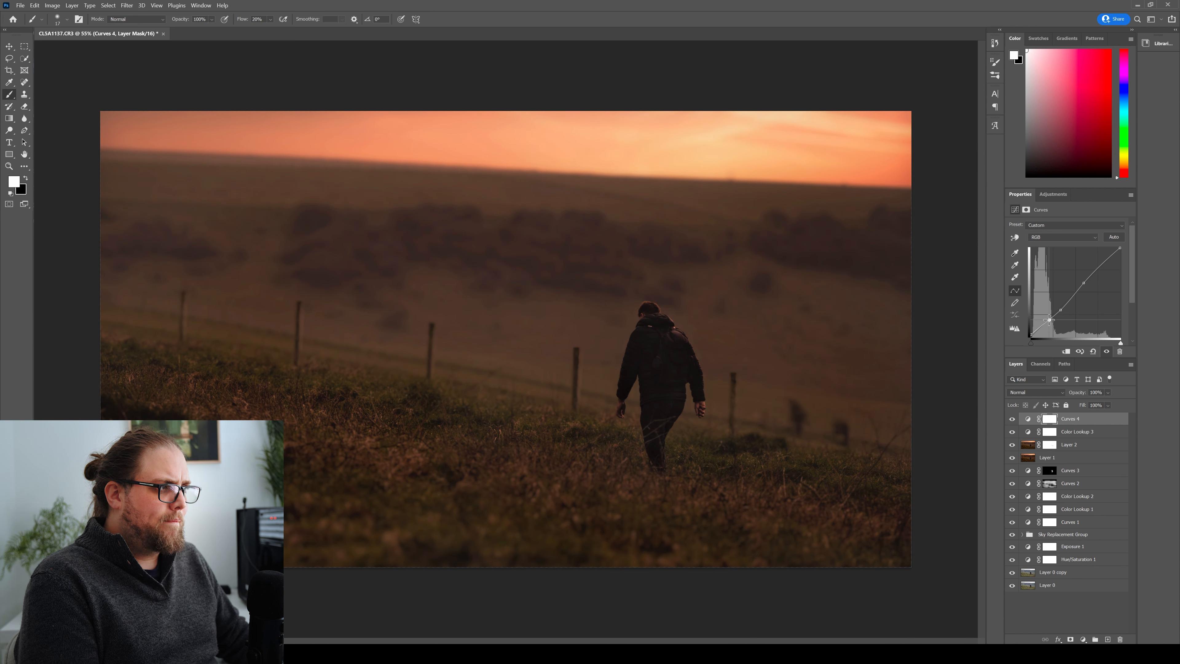
left_click(1049, 320)
left_click(1013, 420)
left_click(1013, 420)
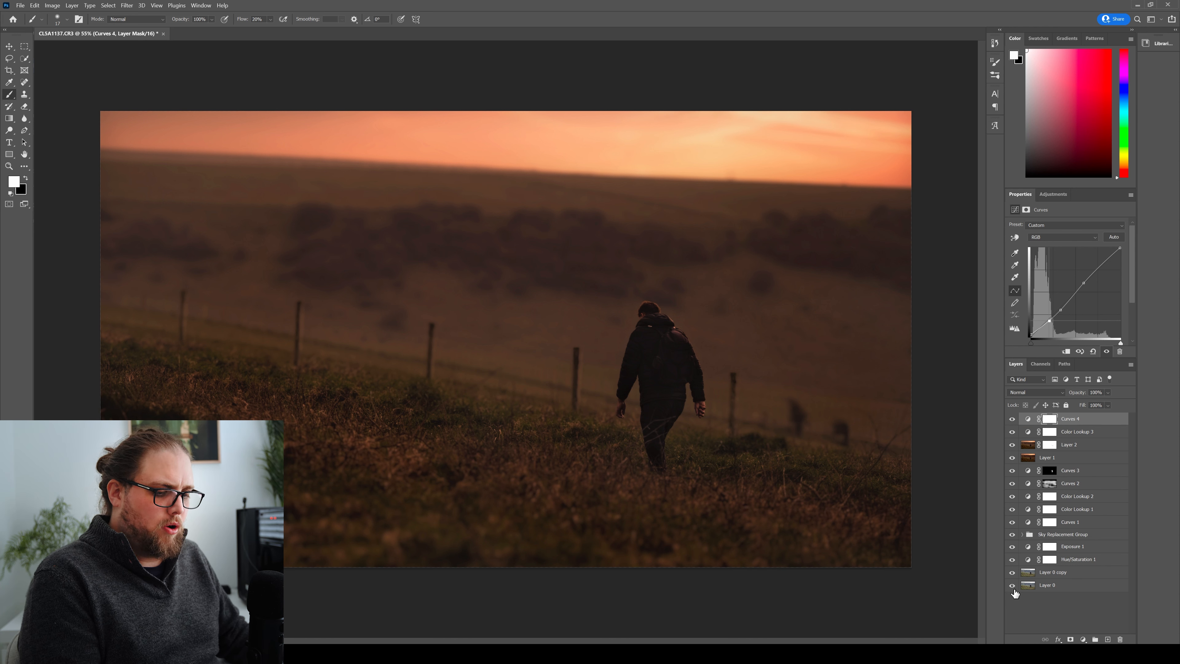
- Compare the original Layer 0 photo with the full edit and inspect the walker's figure up close
left_click(1013, 587, "alt")
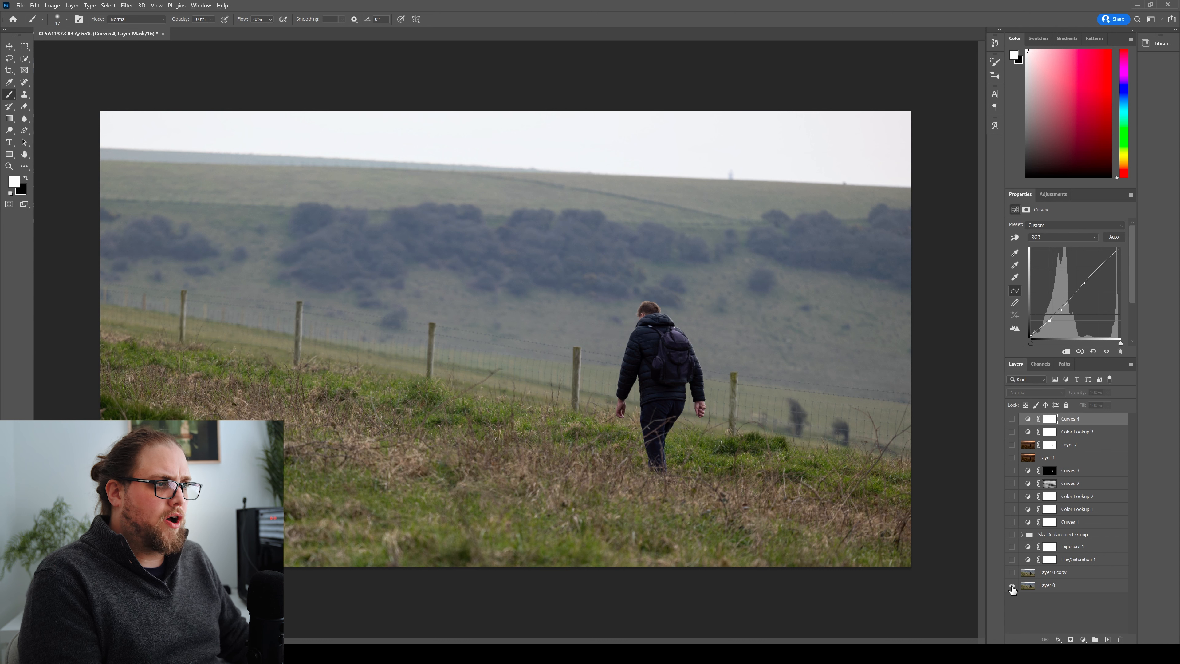
left_click(1013, 587, "alt")
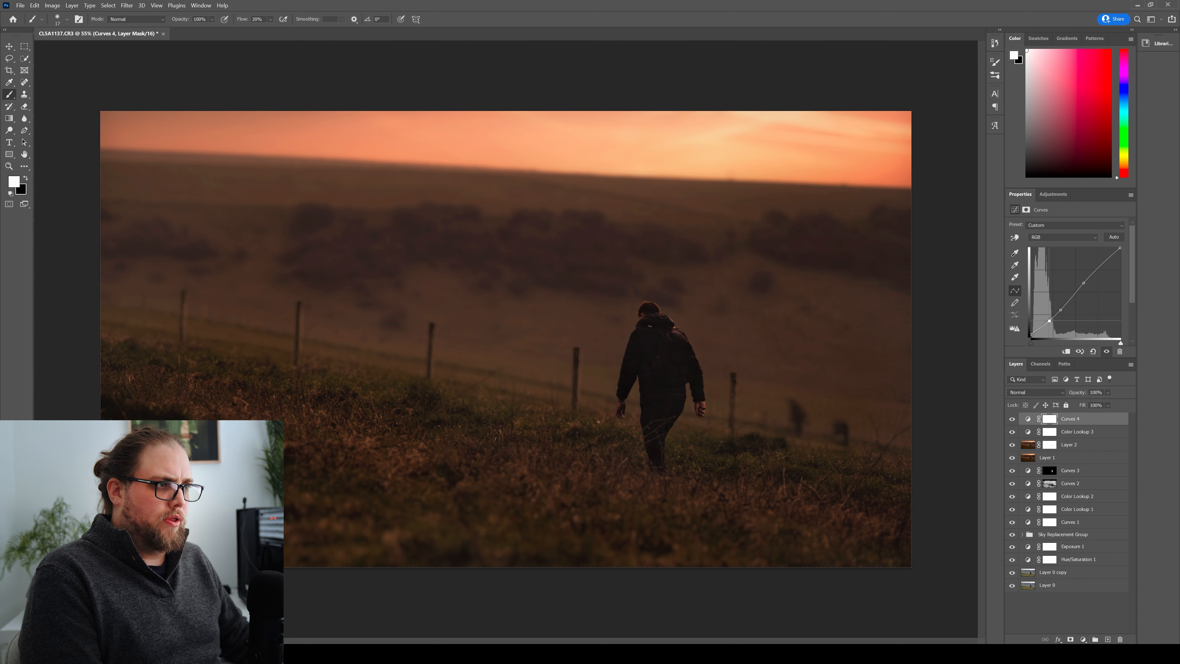
scroll(676, 331, "up", 1)
scroll(735, 331, "up", 2)
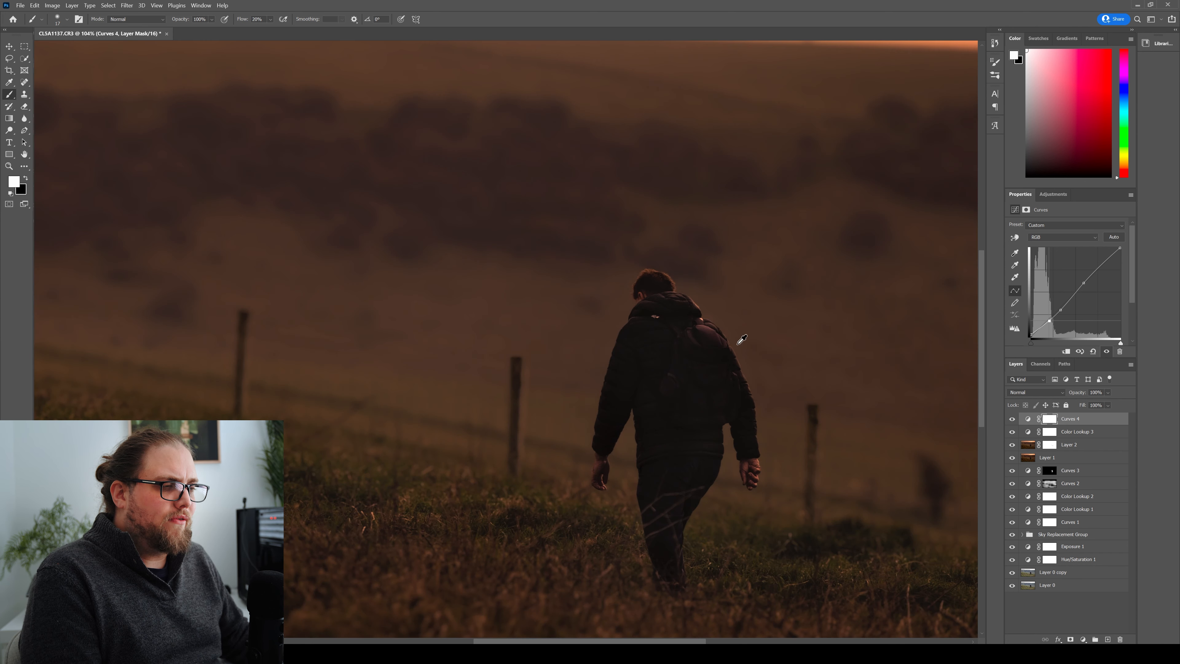
scroll(742, 340, "up", 3)
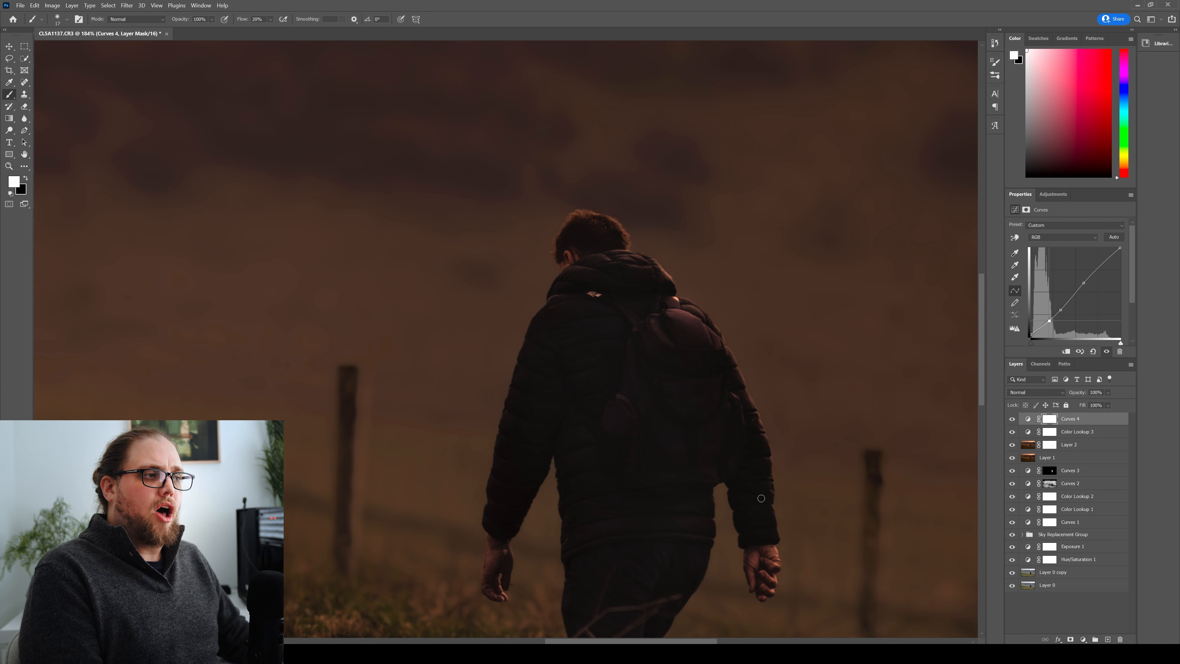
scroll(743, 479, "down", 6)
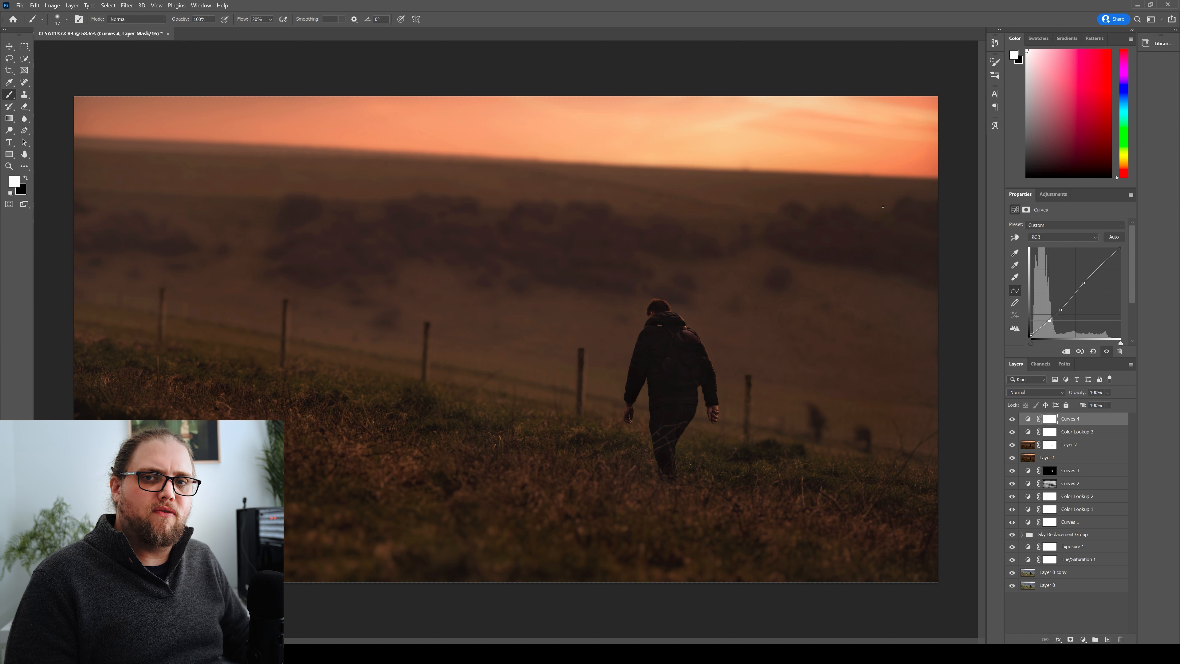
- Save the composite, switch to Lightroom Classic and compare the new edit with the earlier edit of the walker photo
key("ctrl+s")
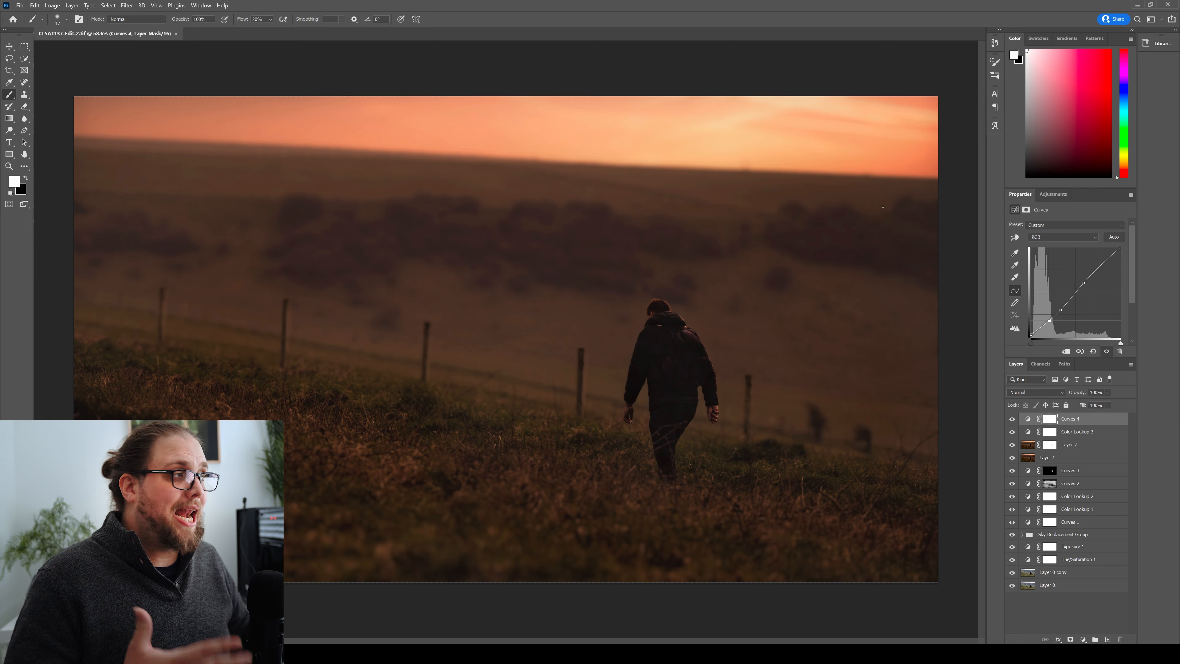
left_click(1168, 4)
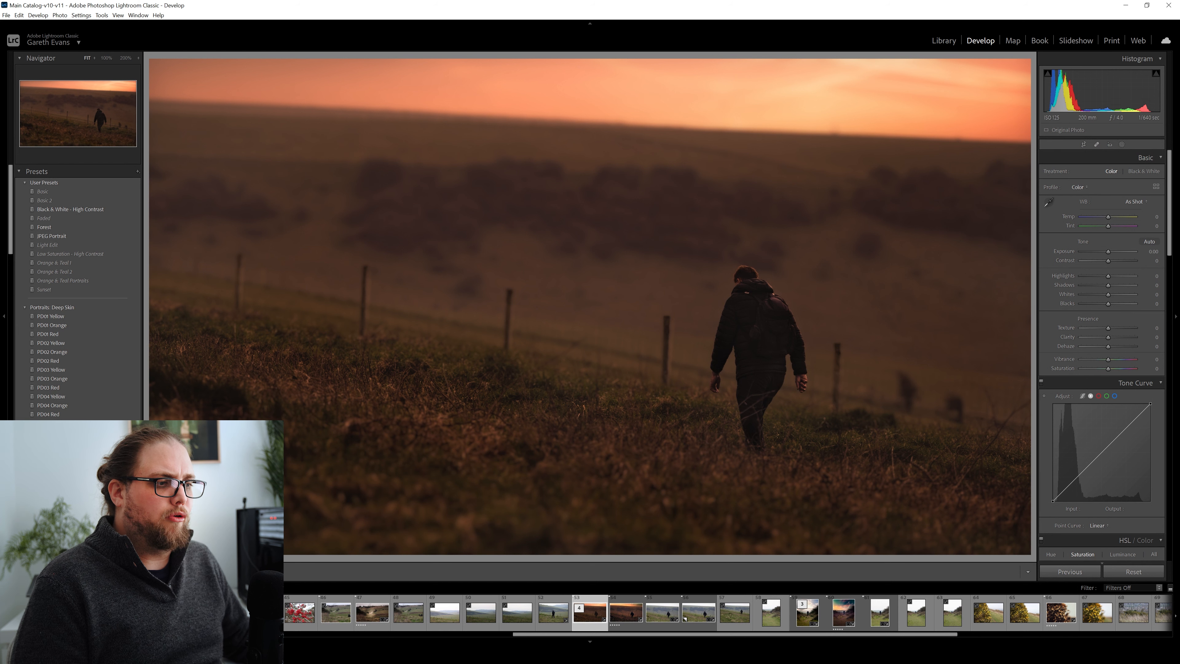
left_click(632, 618)
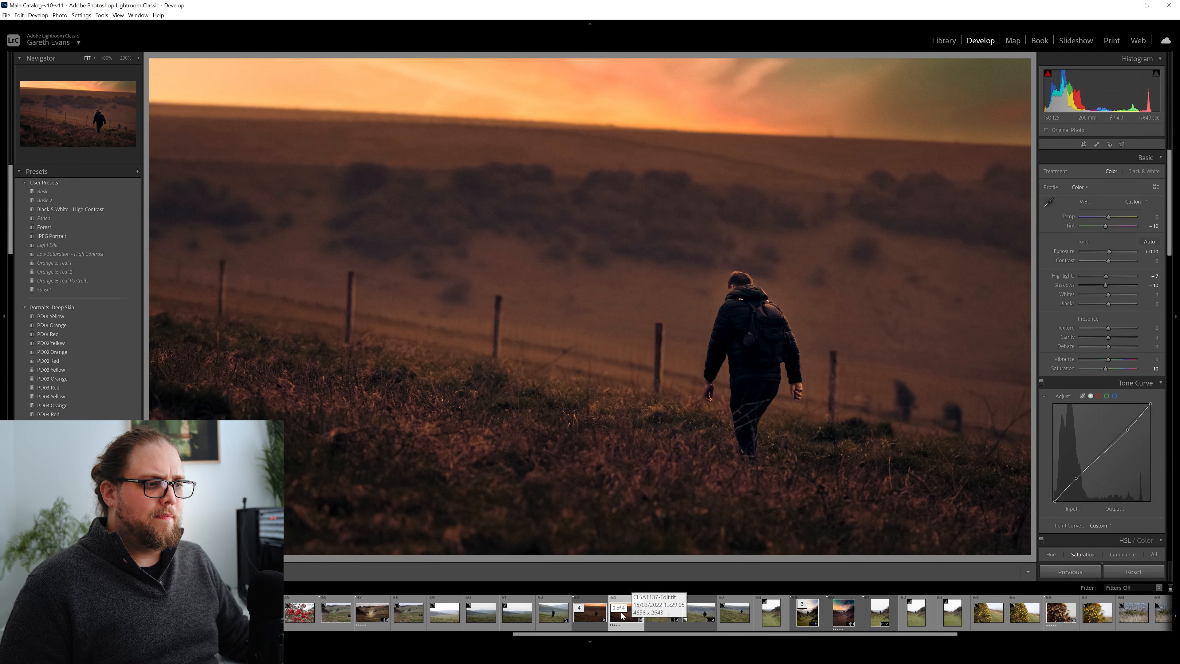
left_click(594, 618)
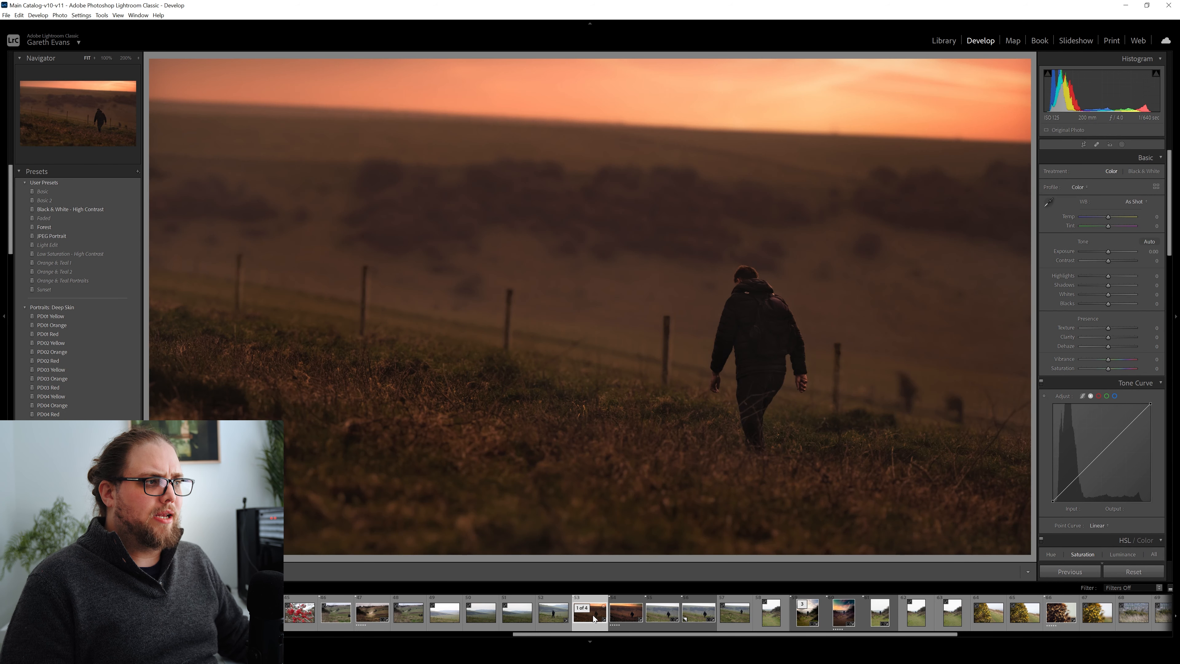
- Add a small, slightly rotated radial gradient mask over the walker's body and raise its exposure to 0.42
left_click(1121, 145)
left_click(1089, 225)
left_click_drag(748, 319, 790, 409)
left_click_drag(751, 323, 757, 348)
left_click_drag(791, 278, 783, 275)
left_click_drag(1107, 228, 1111, 227)
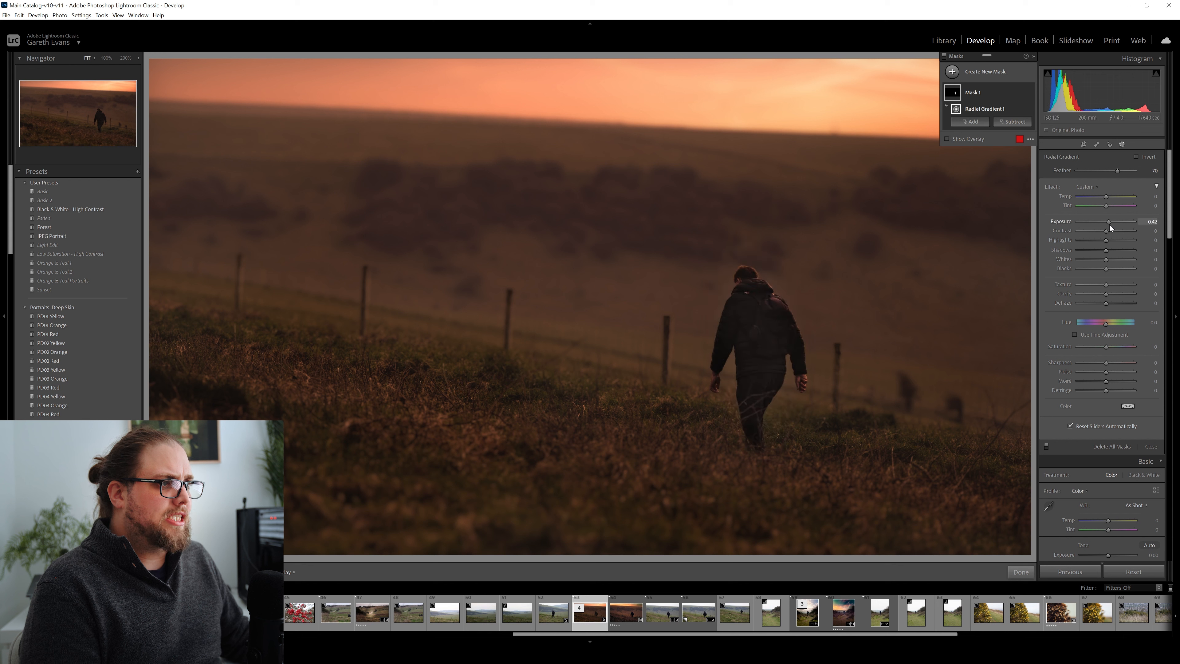
left_click_drag(769, 326, 766, 325)
- Create a second, larger tilted radial gradient mask around the walker, invert it and lower its exposure to about -0.33
left_click(952, 71)
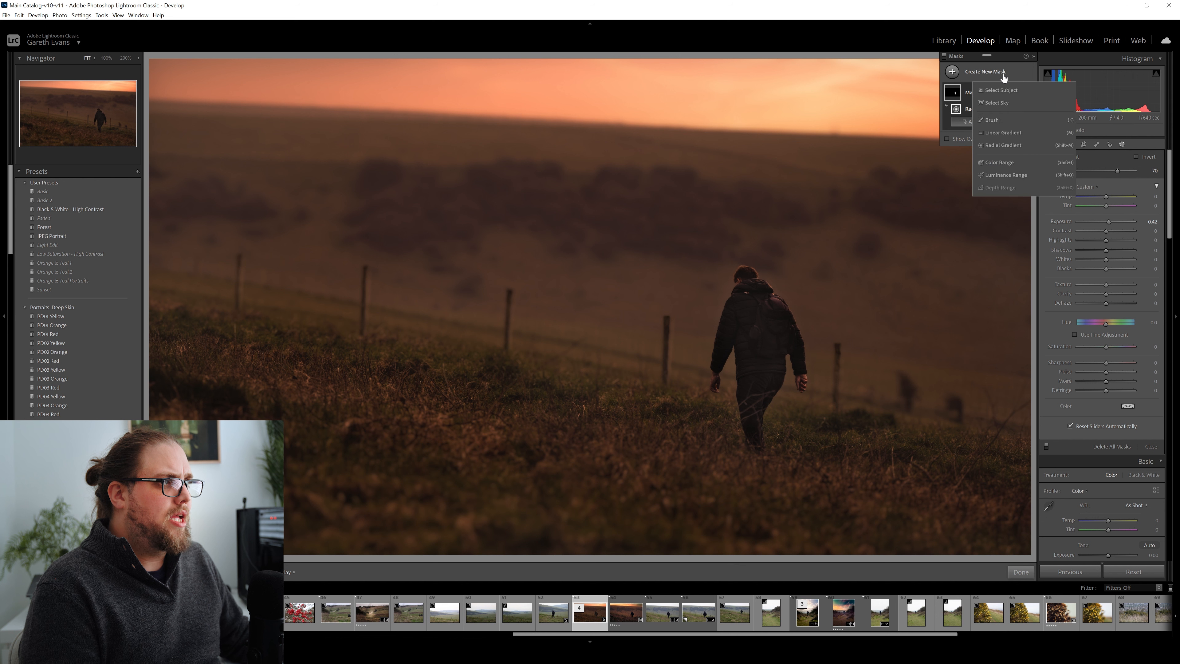
left_click(1004, 145)
left_click_drag(745, 321, 884, 504)
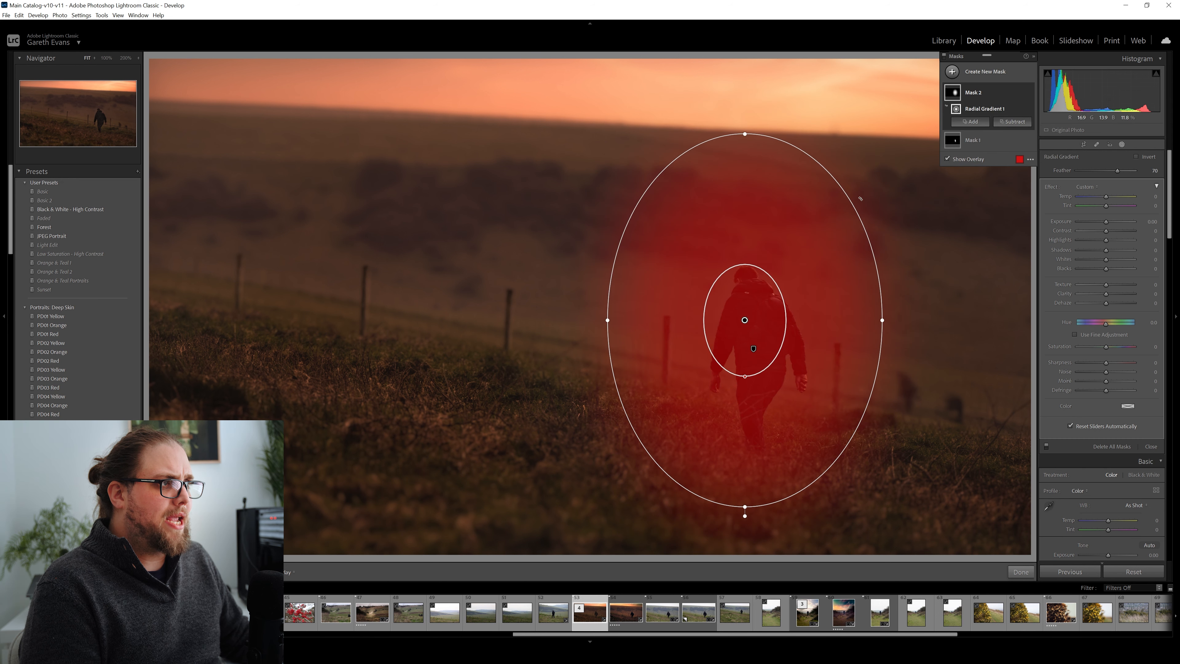
left_click_drag(843, 188, 834, 176)
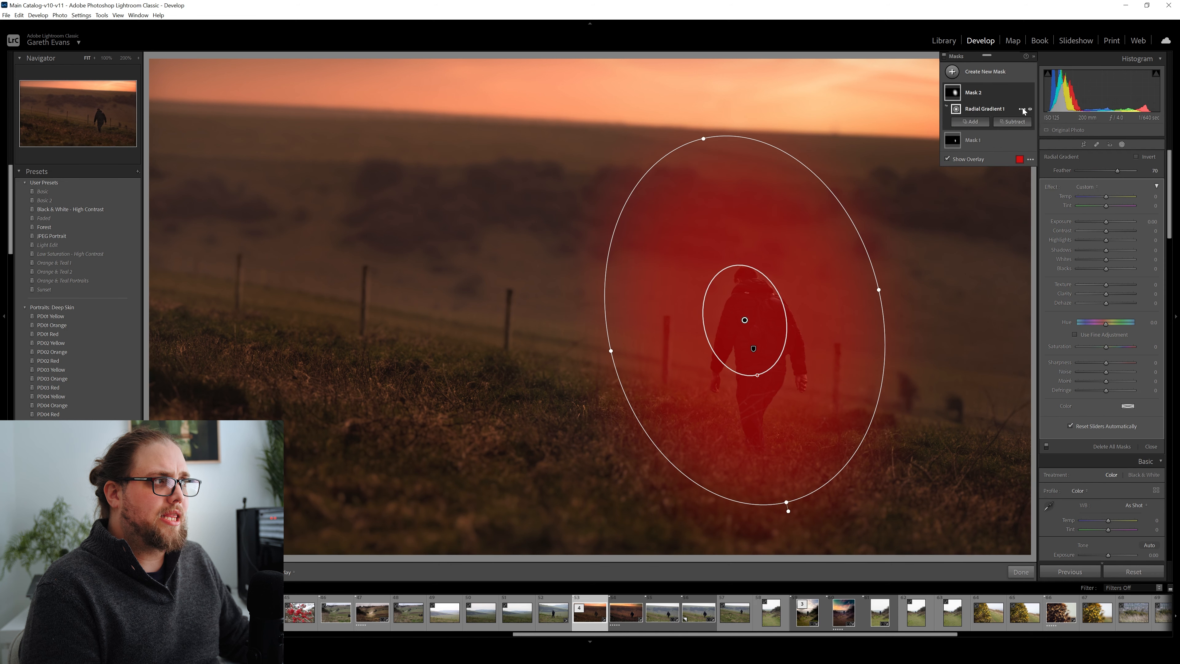
right_click(1024, 110)
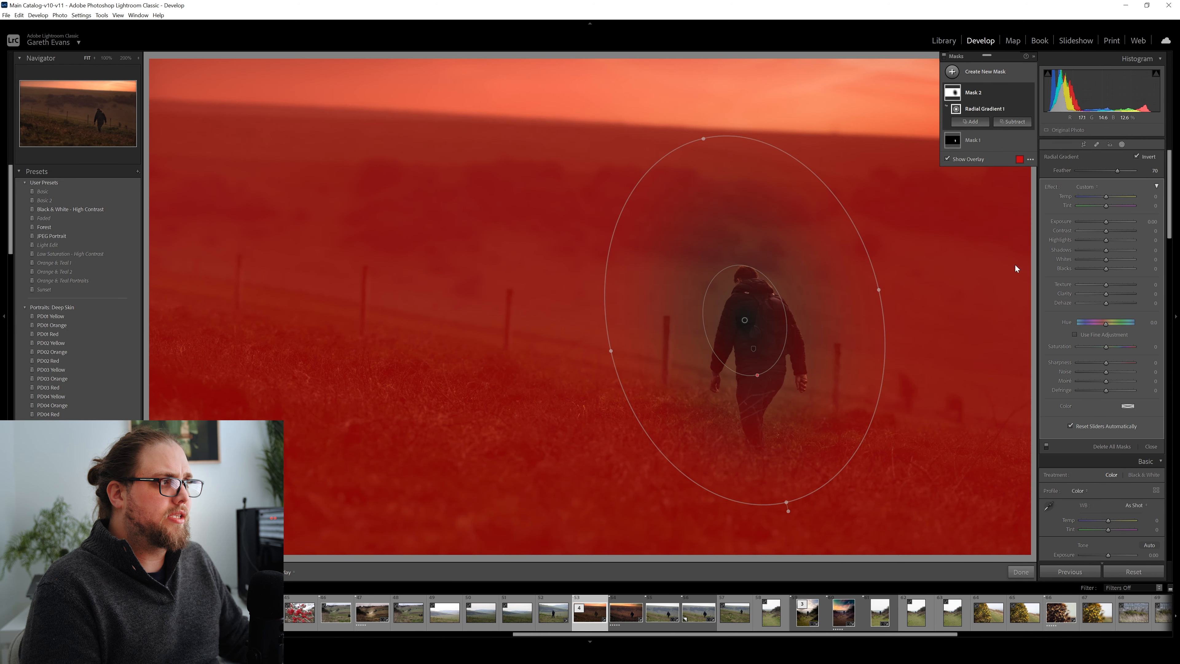
key("o")
left_click_drag(1106, 222, 1104, 221)
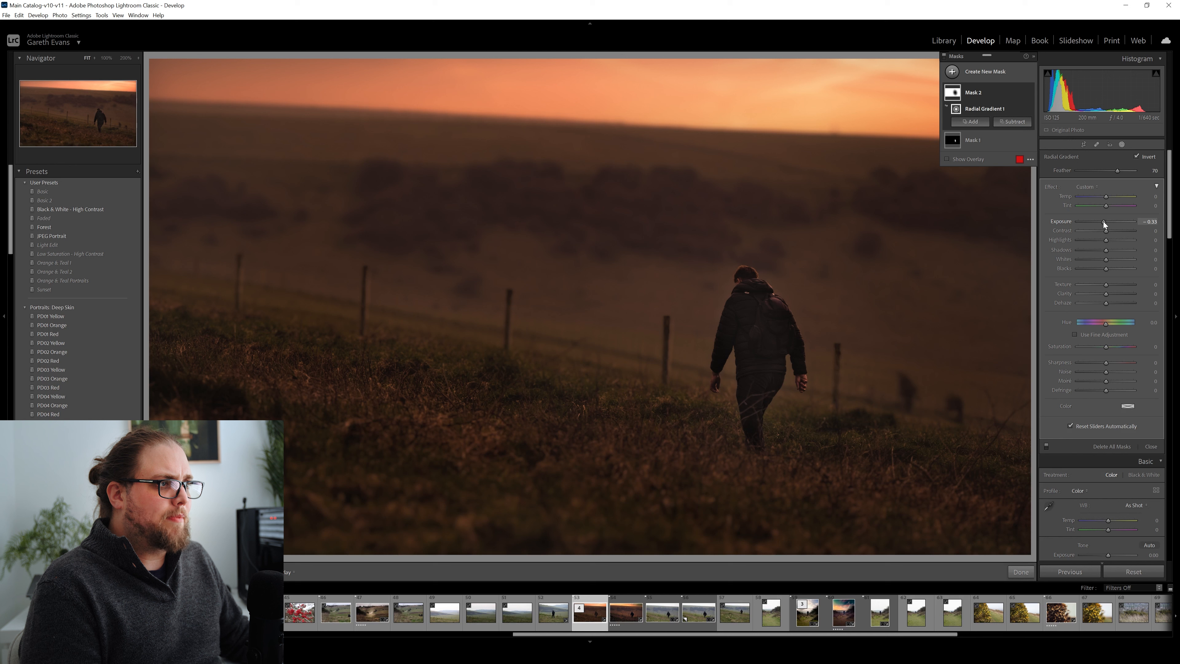
left_click(1011, 571)
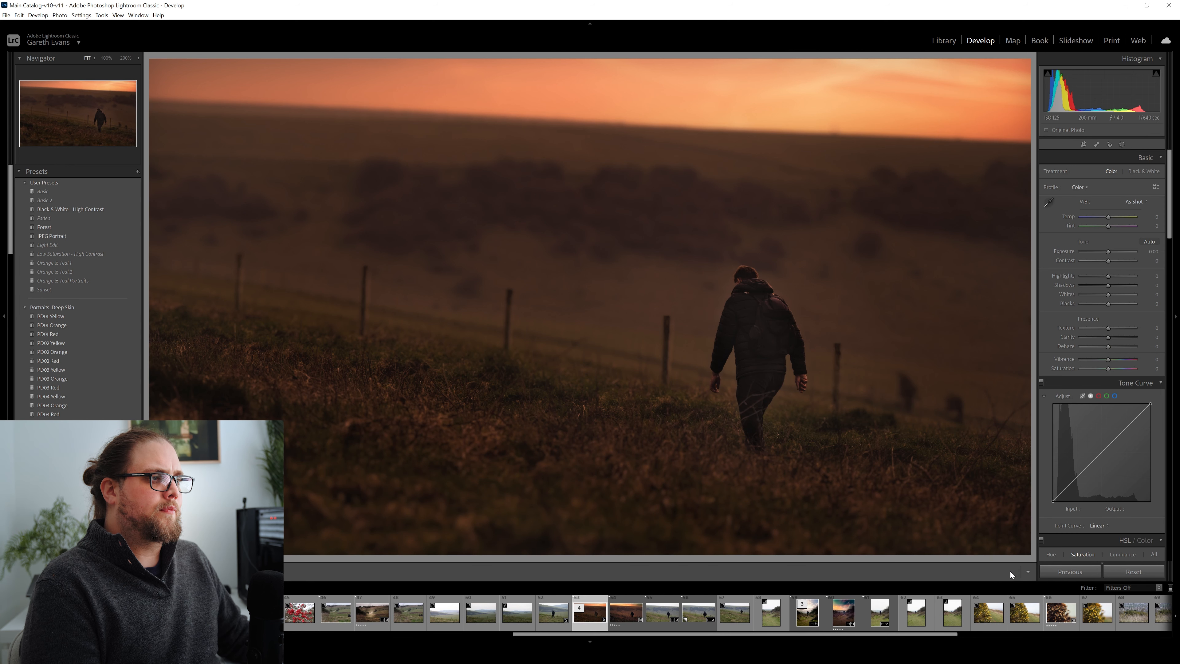
- Set the photo's overall exposure to +0.49, highlights to -7 and shadows to -33, and compare with the before view
left_click_drag(1110, 254, 1106, 281)
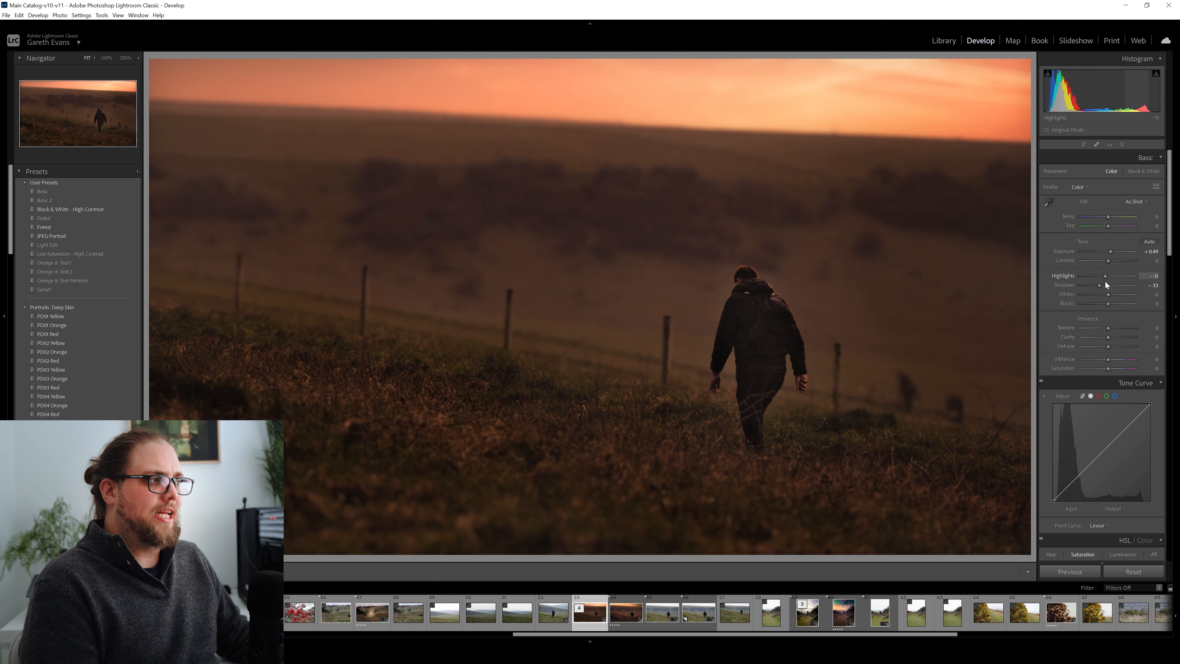
key("backslash")
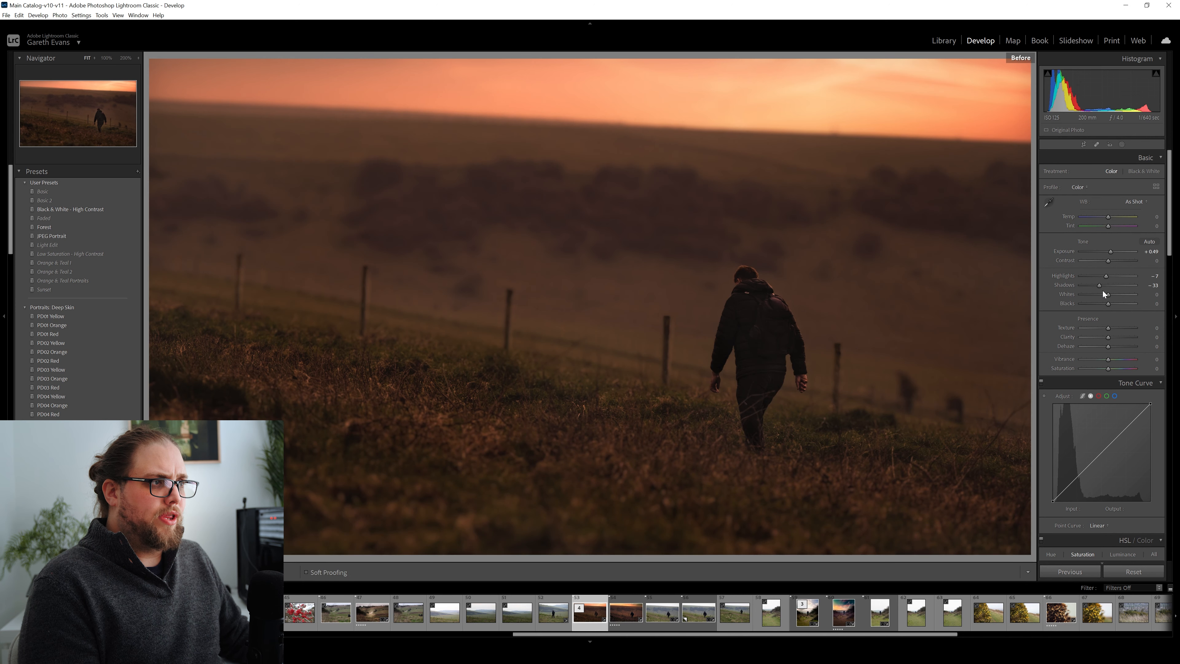
key("backslash")
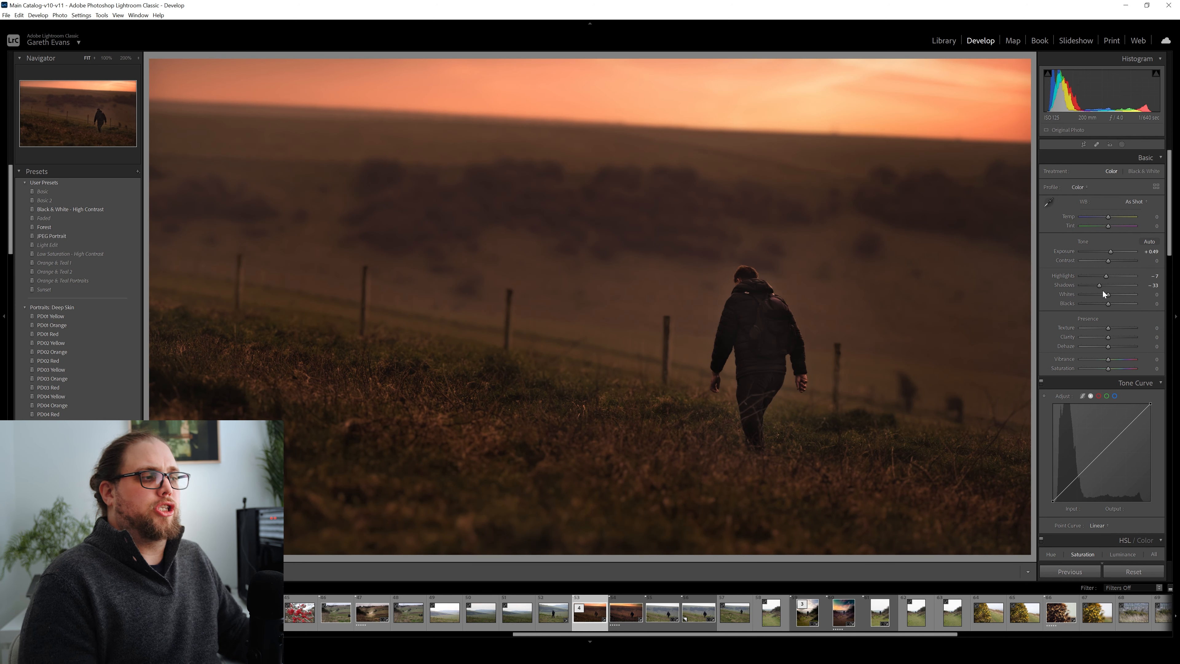